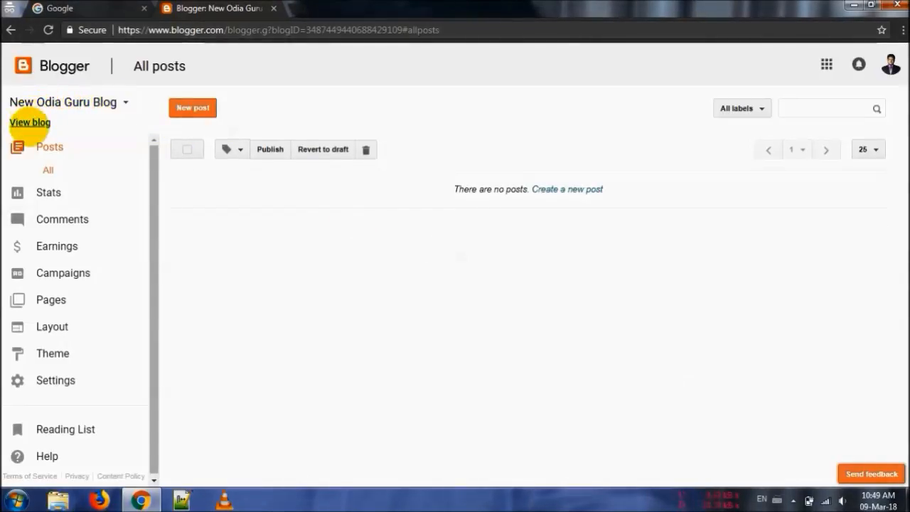
# View the live blog in its own tab, then return to the blog's post list
pyautogui.click(29, 123)
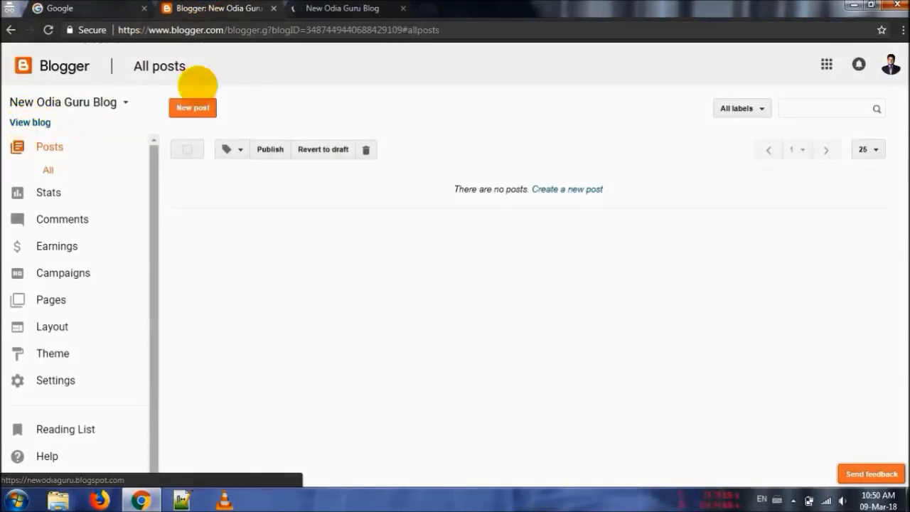
pyautogui.click(341, 8)
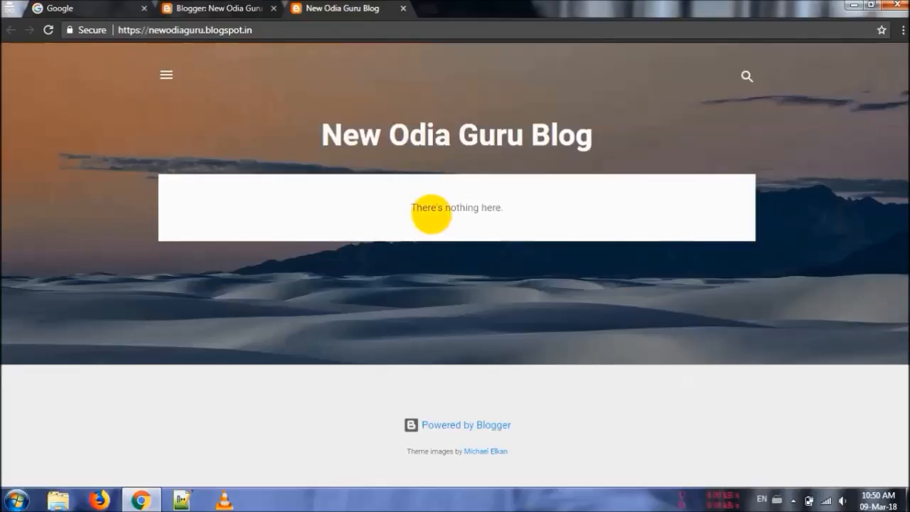
pyautogui.click(217, 8)
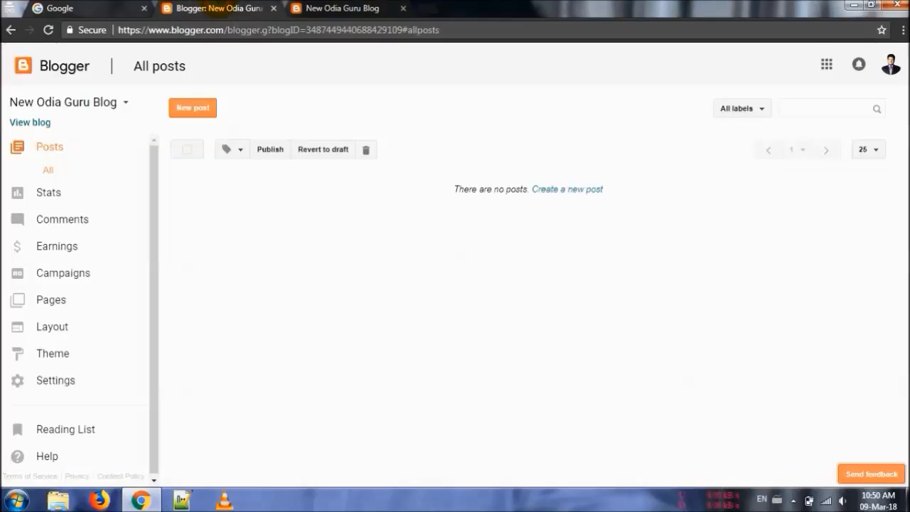
# Create a new blog post titled "Welcome to Odia Guru Online"
pyautogui.click(566, 188)
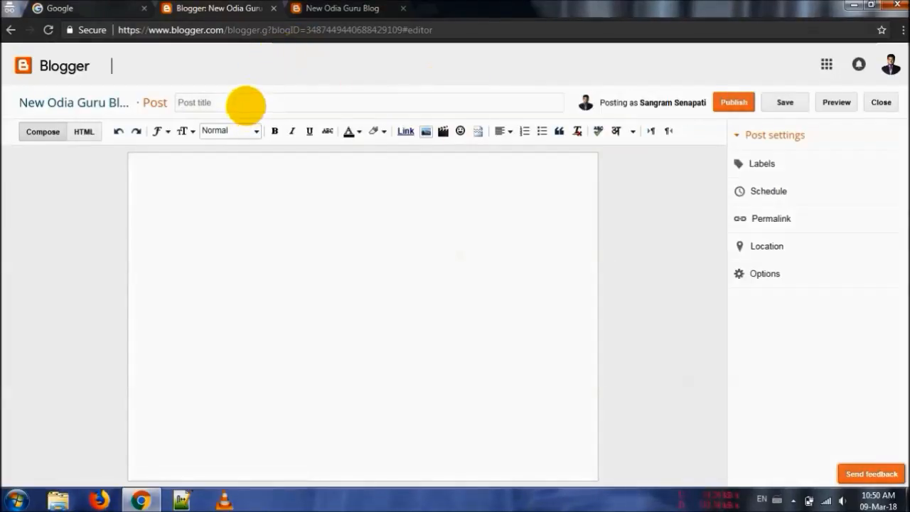
pyautogui.click(246, 104)
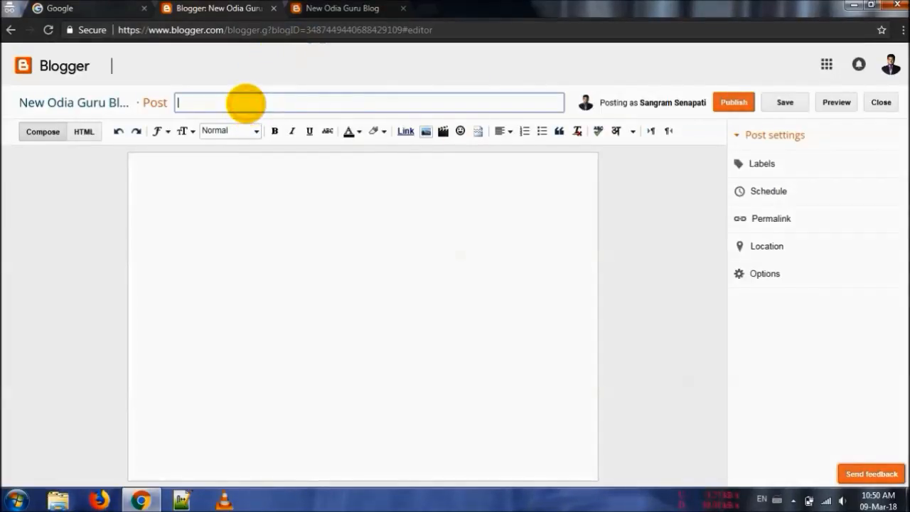
pyautogui.write('Welocome to Odia Guru Online')
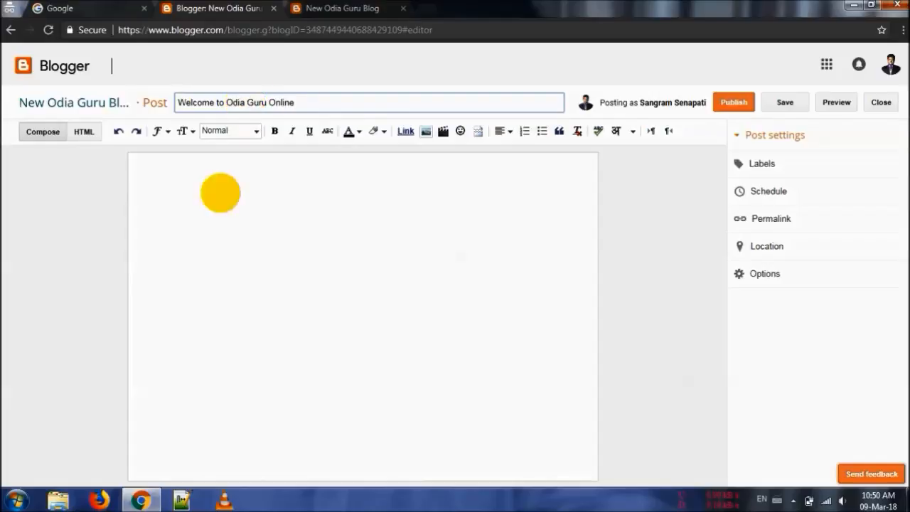
# Write "Hey, I'm welcoming you to Odia Guru Online. Hope you are doing well." as the post's first paragraph
pyautogui.click(215, 229)
pyautogui.write('Hey')
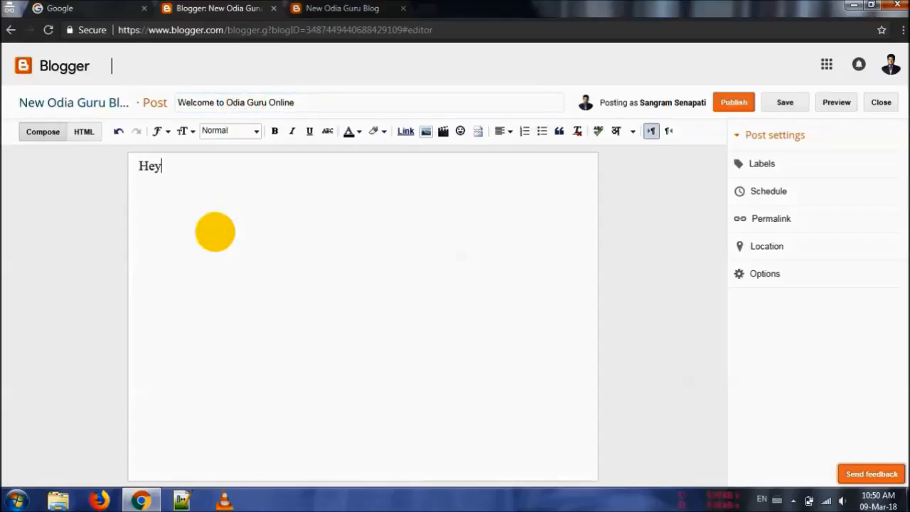
pyautogui.write(", I'm welcomi")
pyautogui.write('ng w')
pyautogui.write('ou to Od')
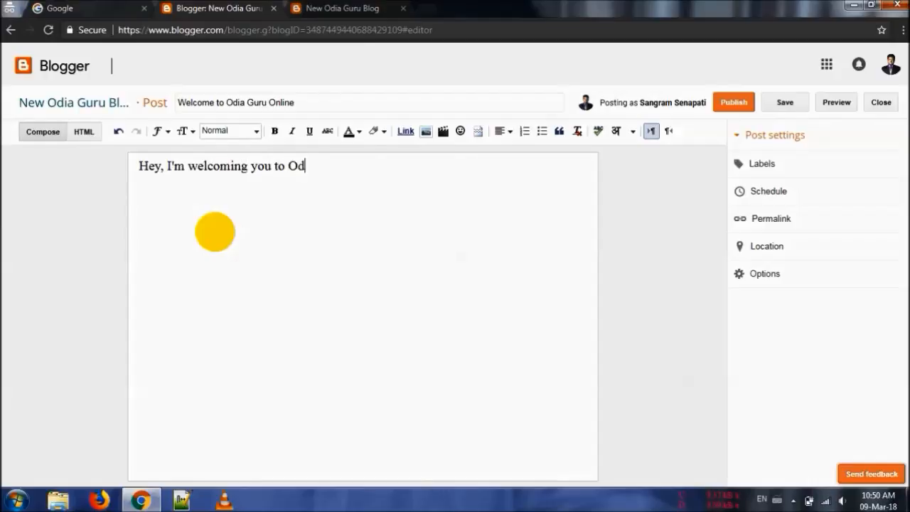
pyautogui.write('ia Guru Online')
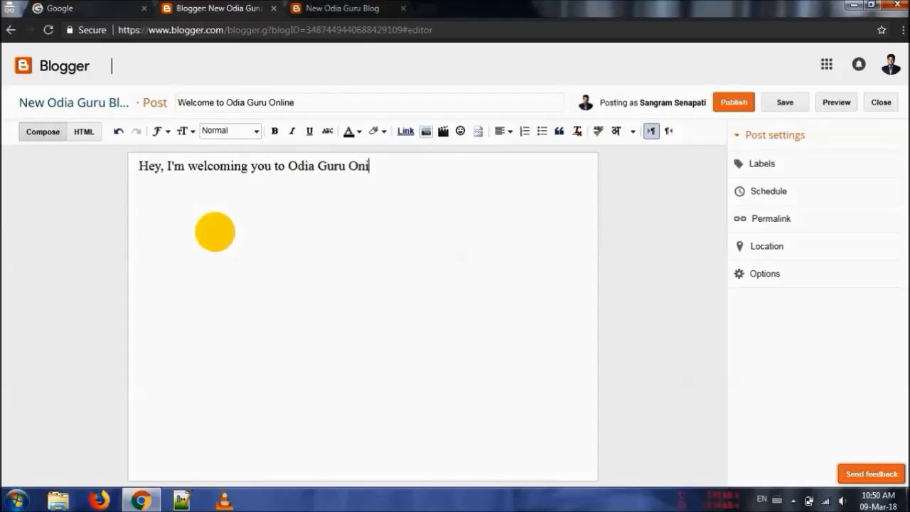
pyautogui.write('. Hope you are d')
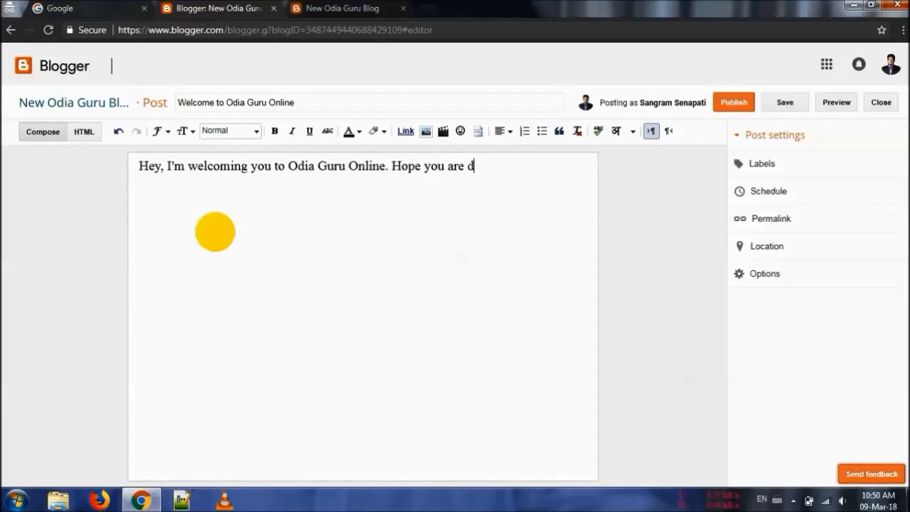
pyautogui.write('oing weC')
# Add a second paragraph reading "Please Subscribe to our YouTube Channel and like us on Facebook."
pyautogui.press('BackSpace')
pyautogui.write('Pleas')
pyautogui.write('ed')
pyautogui.press('BackSpace')
pyautogui.press('BackSpace')
pyautogui.write('Subsc')
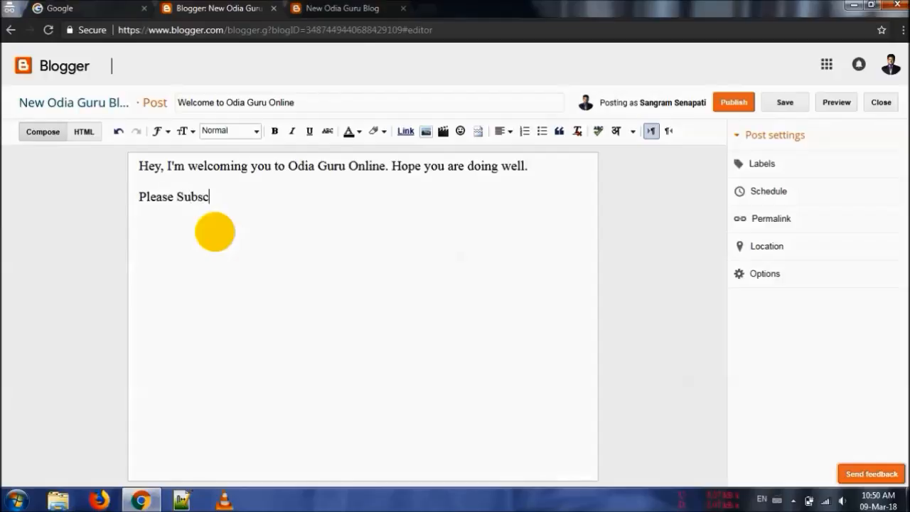
pyautogui.write('ribe T')
pyautogui.press('BackSpace')
pyautogui.write('to ou You')
pyautogui.press('BackSpace')
pyautogui.press('BackSpace')
pyautogui.press('BackSpace')
pyautogui.press('BackSpace')
pyautogui.write('ur YouTube ')
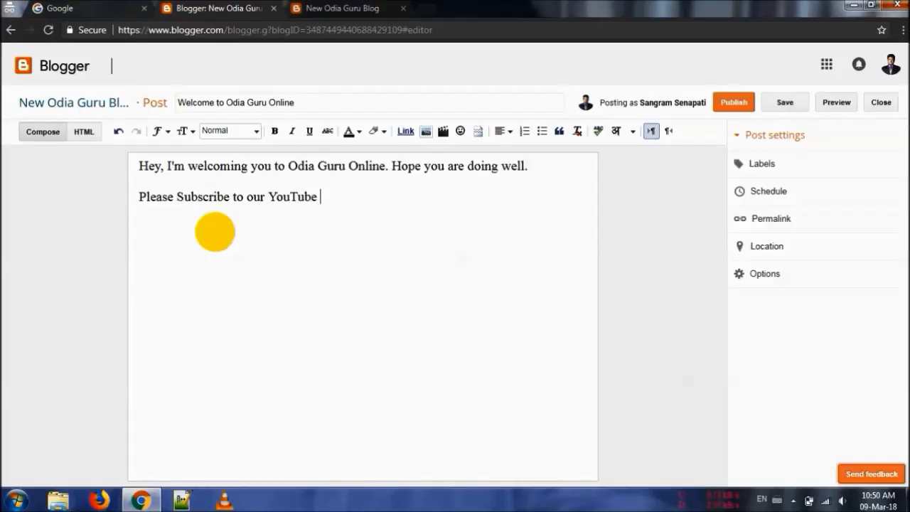
pyautogui.write('Channel')
pyautogui.write(' and like us')
pyautogui.write(' in')
pyautogui.press('BackSpace')
pyautogui.press('BackSpace')
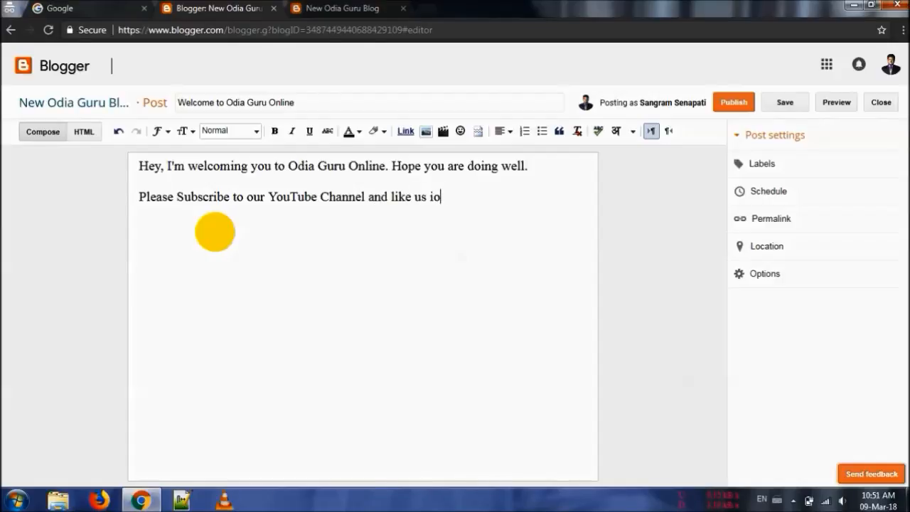
pyautogui.write('on Fave')
pyautogui.press('BackSpace')
pyautogui.write('cebook.')
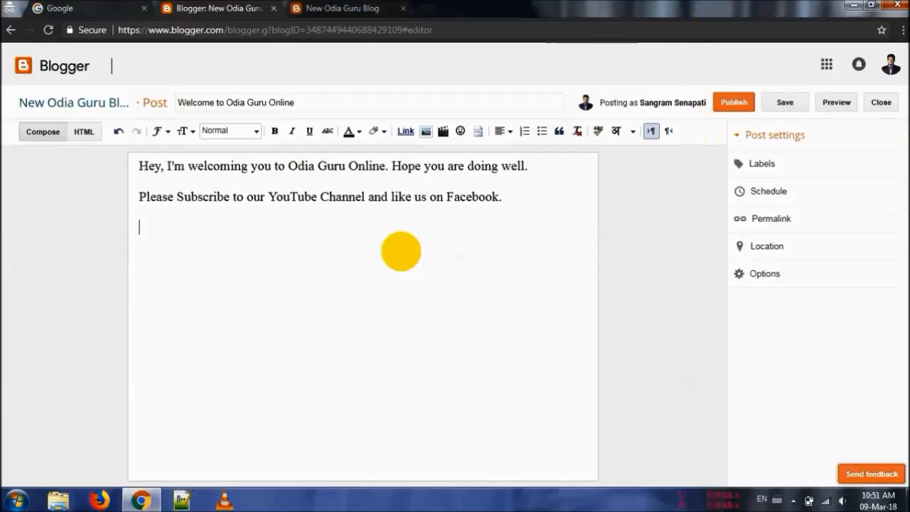
# Publish the welcome post without sharing it on Google+
pyautogui.doubleClick(203, 103)
pyautogui.tripleClick(203, 103)
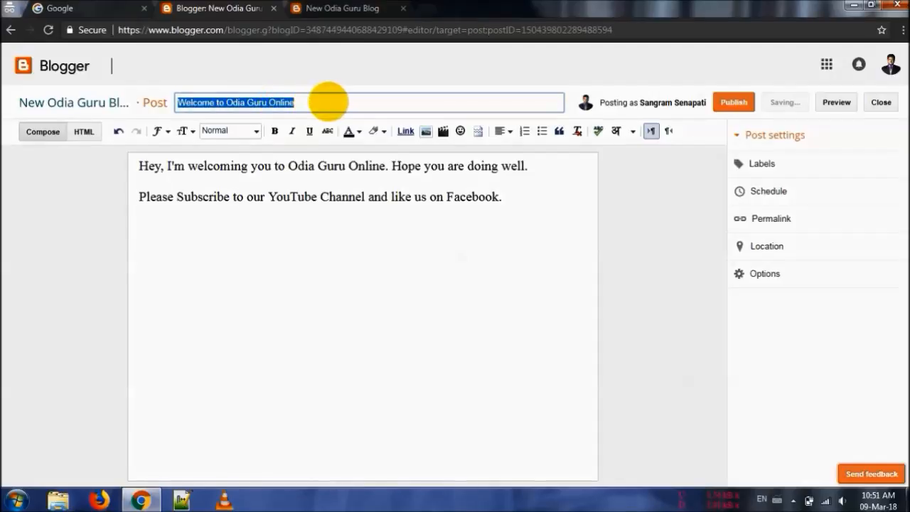
pyautogui.click(346, 222)
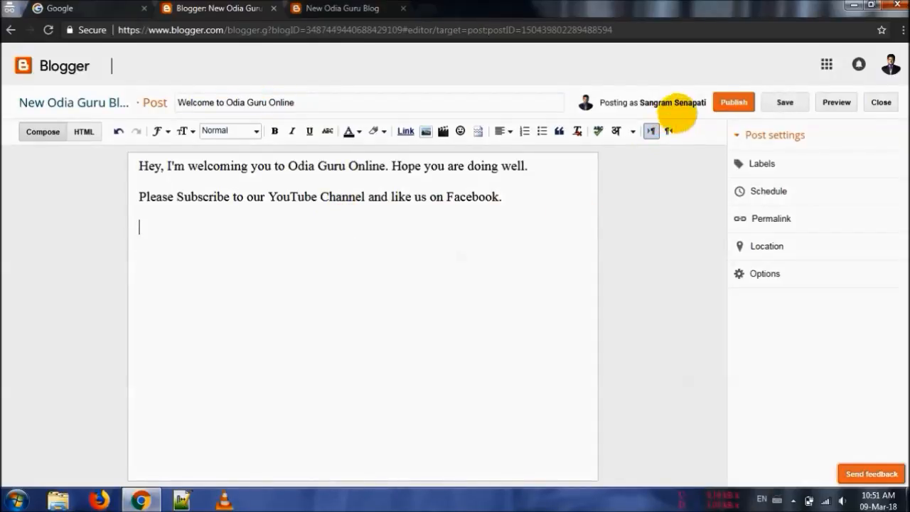
pyautogui.click(731, 102)
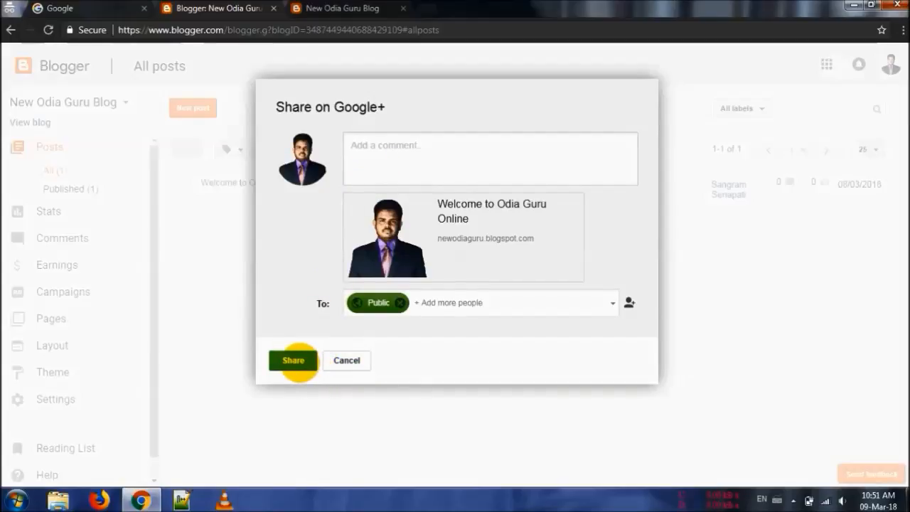
pyautogui.click(346, 361)
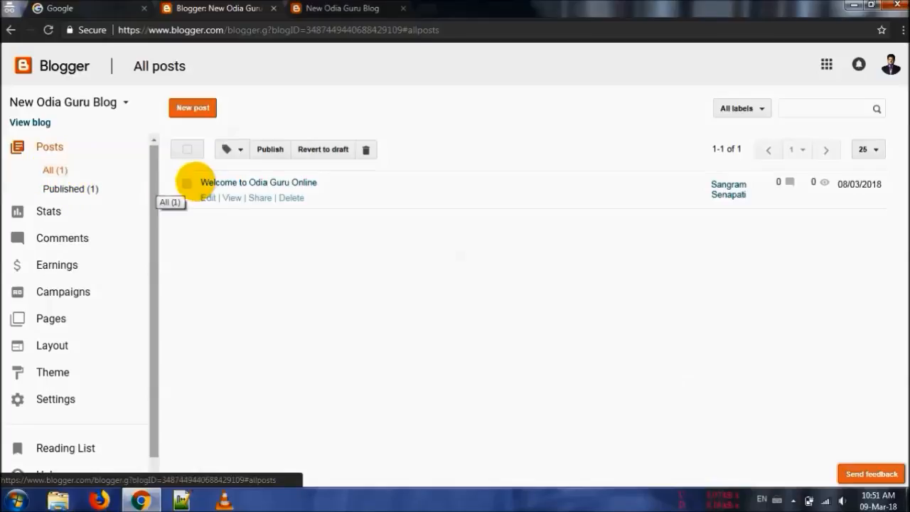
# Refresh the live blog, open the full welcome post and check its comment box
pyautogui.click(232, 197)
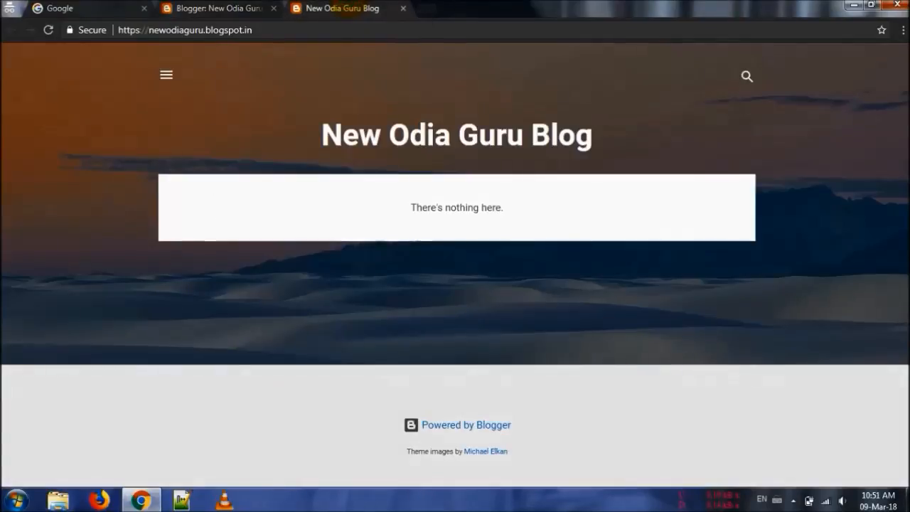
pyautogui.press('F5')
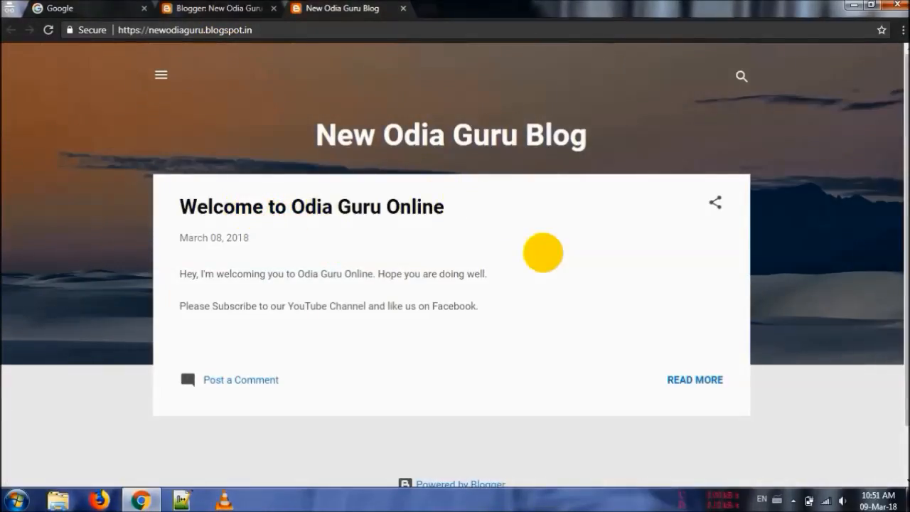
pyautogui.click(705, 384)
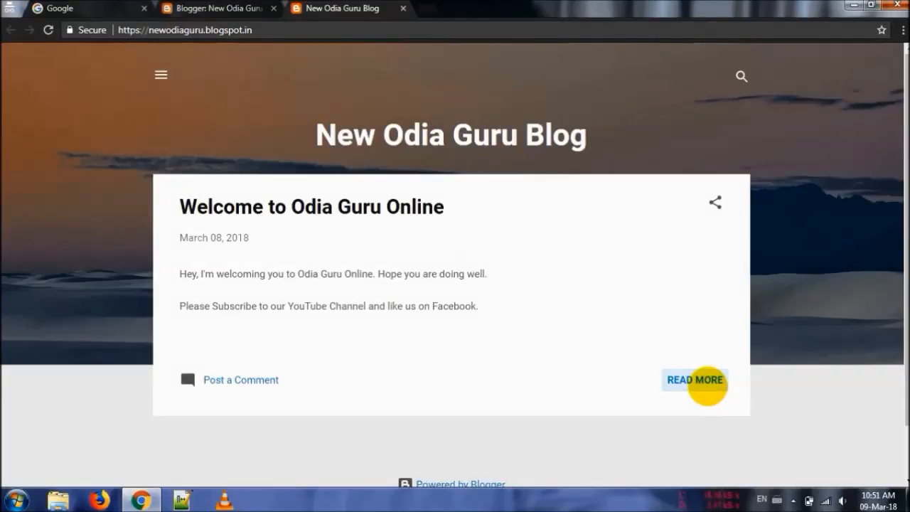
pyautogui.click(672, 384)
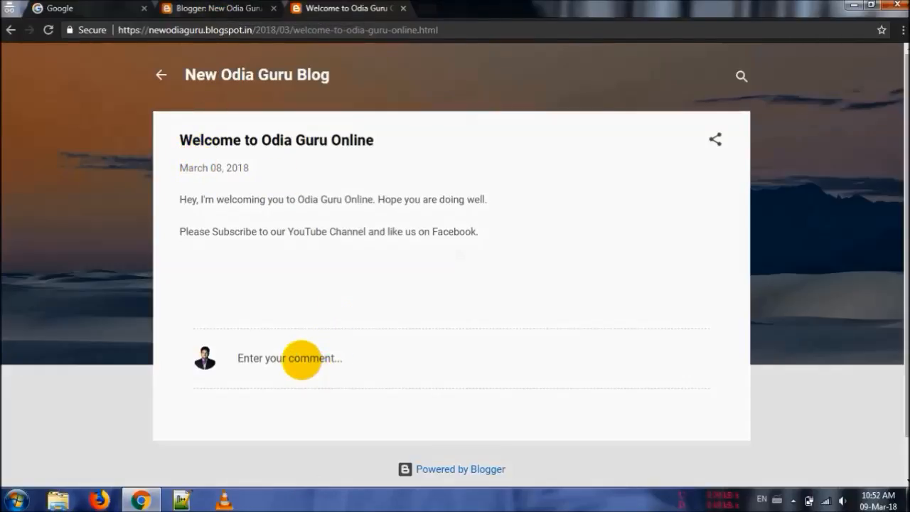
pyautogui.click(303, 360)
pyautogui.click(310, 284)
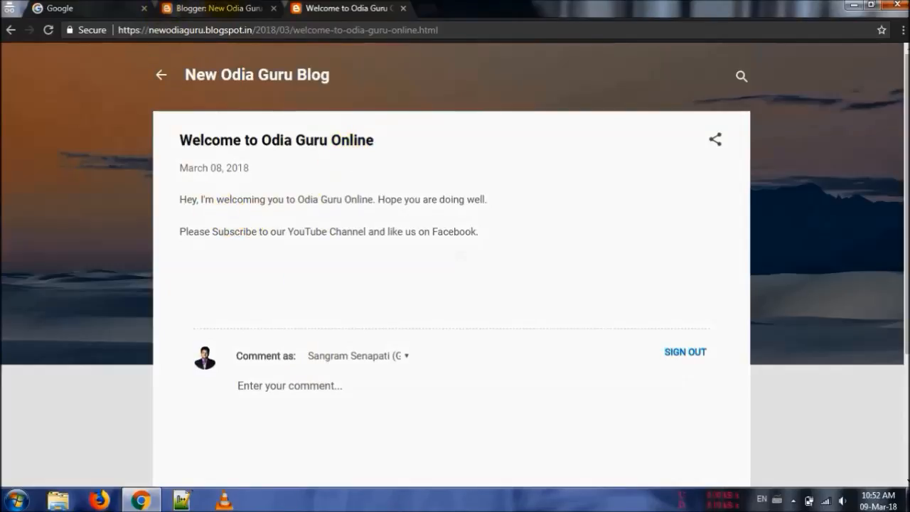
# Return to the post list and create another post titled "1st Blog of Odia Guru new"
pyautogui.click(186, 7)
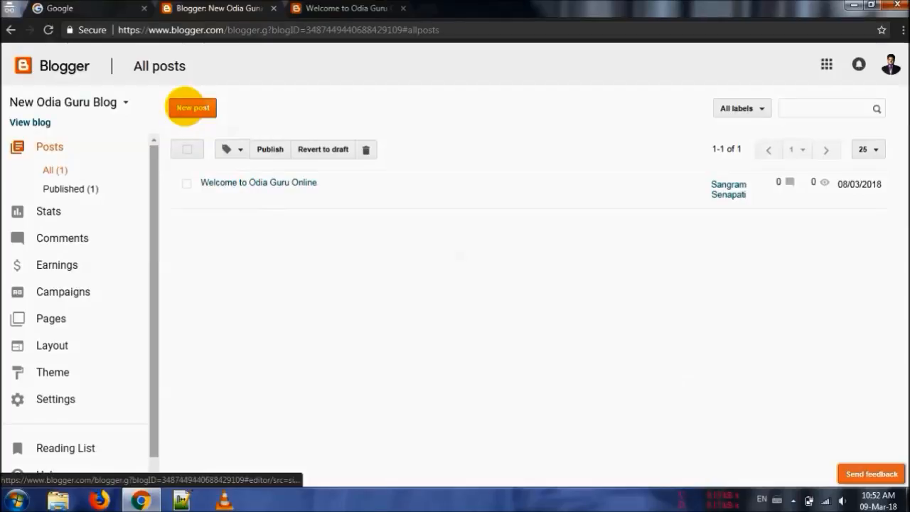
pyautogui.click(190, 108)
pyautogui.click(255, 103)
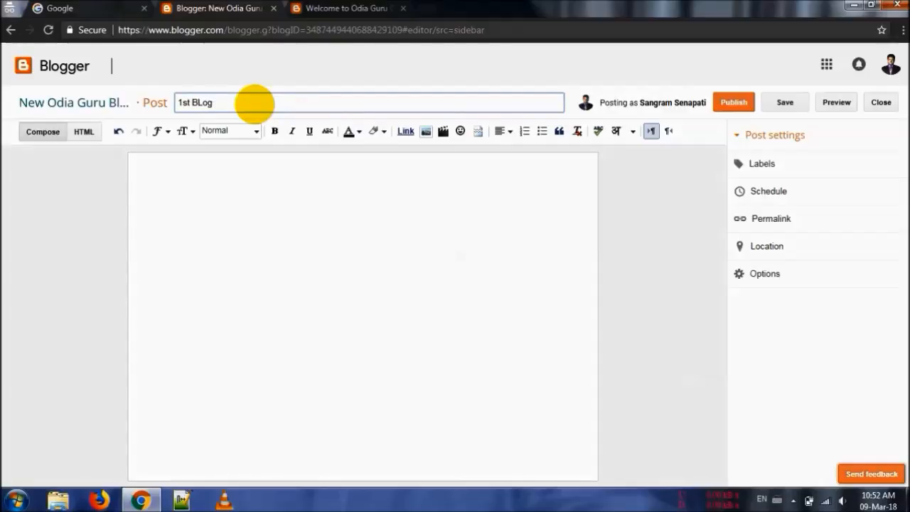
pyautogui.write('1st Blog On')
pyautogui.write('n')
pyautogui.press('BackSpace')
pyautogui.write('Odia Guru new')
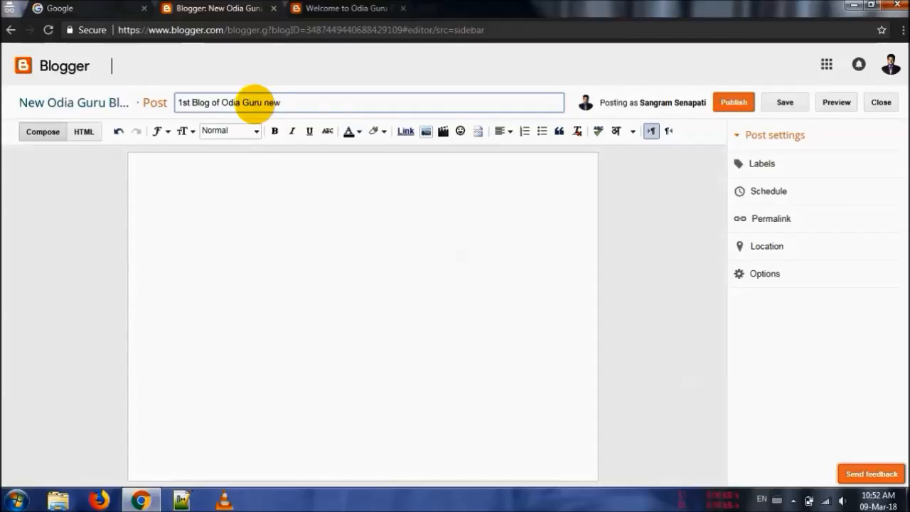
# Begin the post body with "This blog is created to promote the tutorials in Odia Language."
pyautogui.click(230, 231)
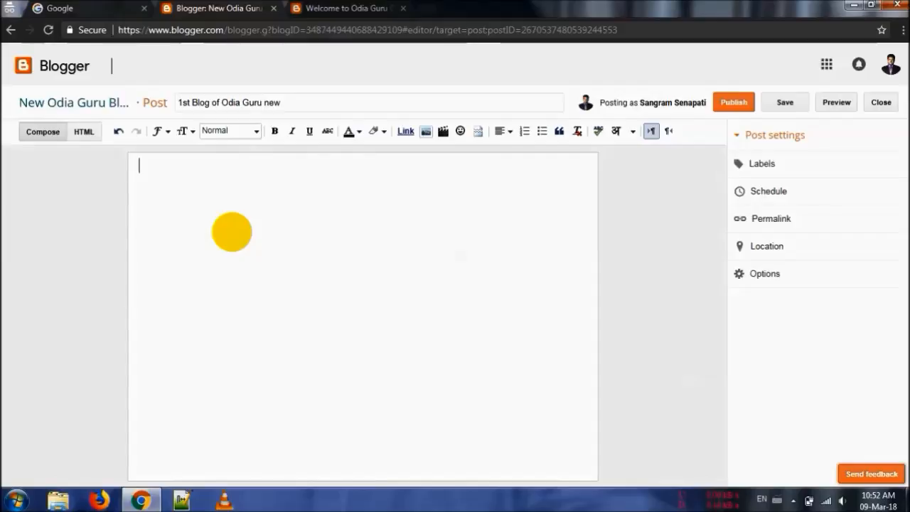
pyautogui.write('THis')
pyautogui.press('BackSpace')
pyautogui.press('BackSpace')
pyautogui.press('BackSpace')
pyautogui.write('his blog is created ')
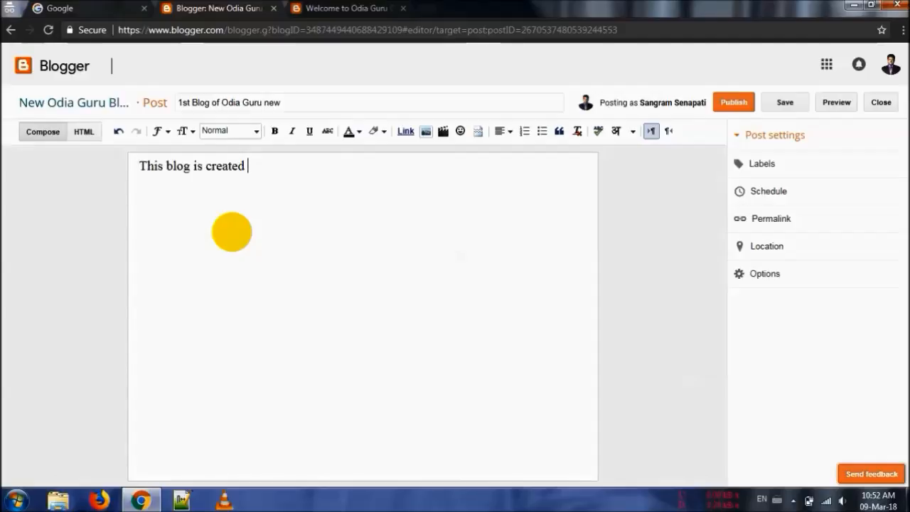
pyautogui.write('fo')
pyautogui.press('BackSpace')
pyautogui.press('BackSpace')
pyautogui.write('to promote the tutorials in Odia Language. Hope you gusy')
# Continue the body with "Hope you guys would love this and should learn more technical knowledge in Odia."
pyautogui.press('BackSpace')
pyautogui.press('BackSpace')
pyautogui.write('ys would love this and should ')
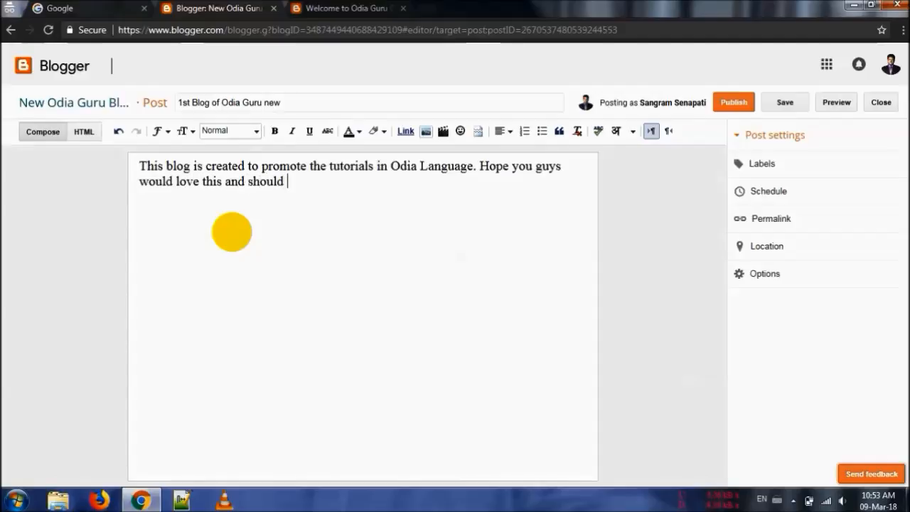
pyautogui.write('lea')
pyautogui.write('rn more abou')
pyautogui.press('BackSpace')
pyautogui.press('BackSpace')
pyautogui.write('tec')
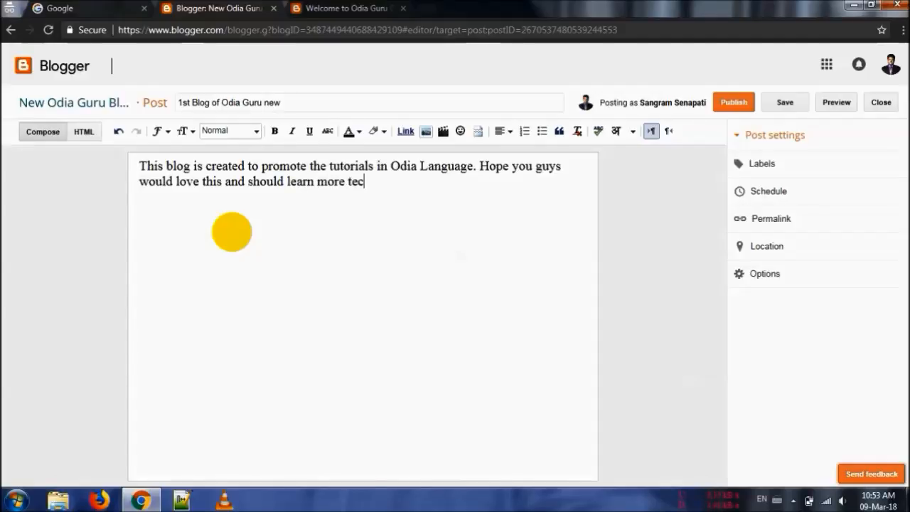
pyautogui.write('hnical knowledge in Odia.')
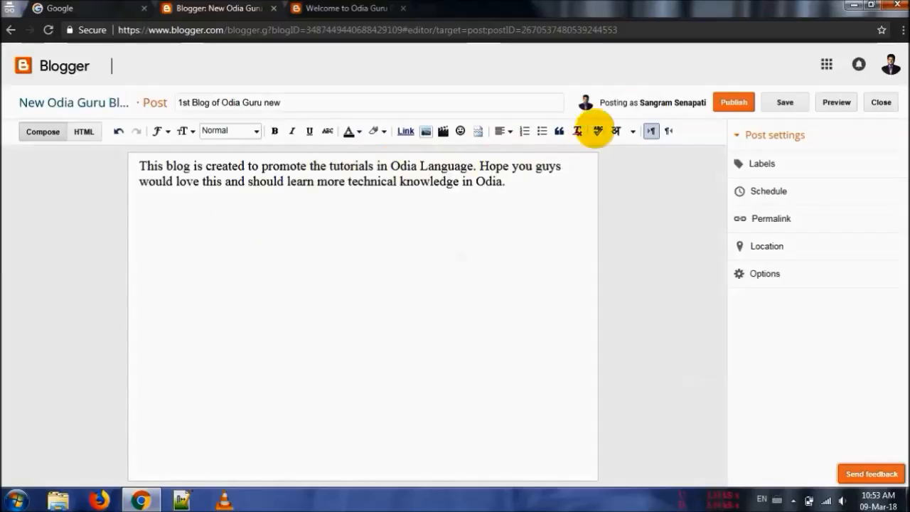
# Publish the second post without sharing it on Google+, and view the live blog's home page
pyautogui.click(729, 103)
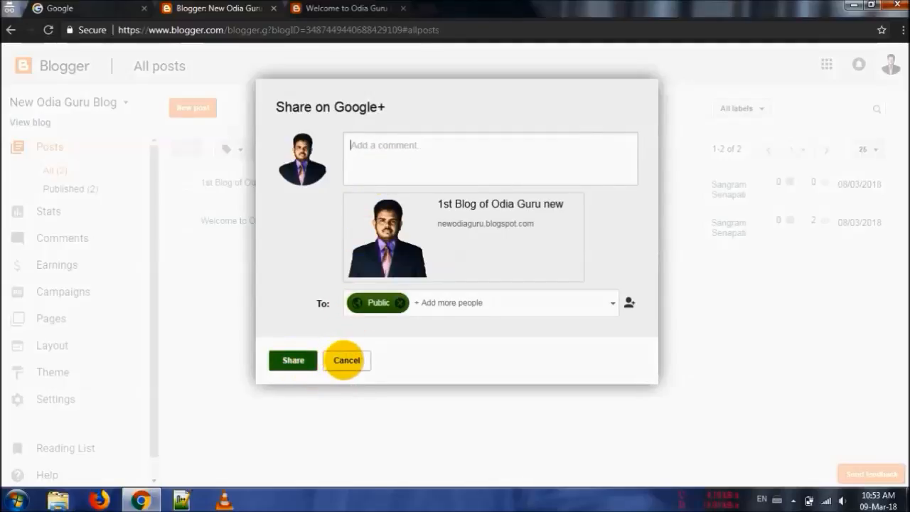
pyautogui.click(346, 359)
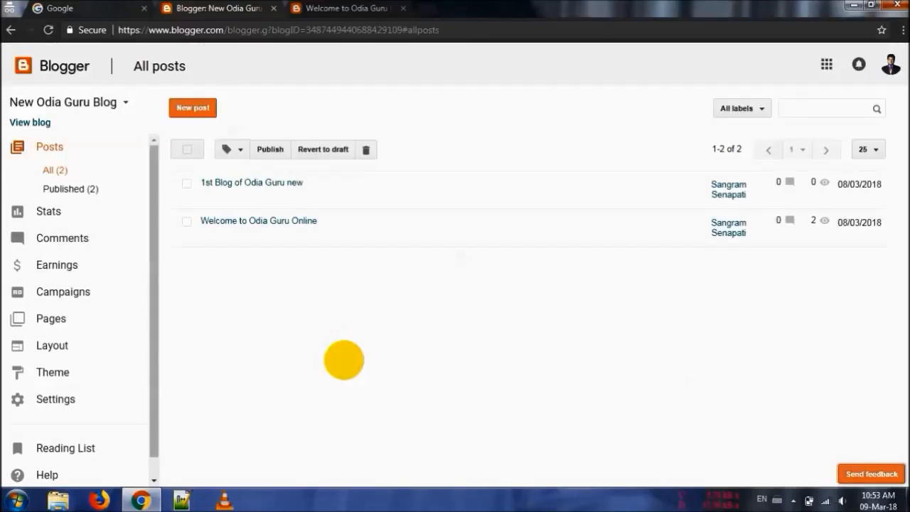
pyautogui.hotkey('ctrl', 'Tab')
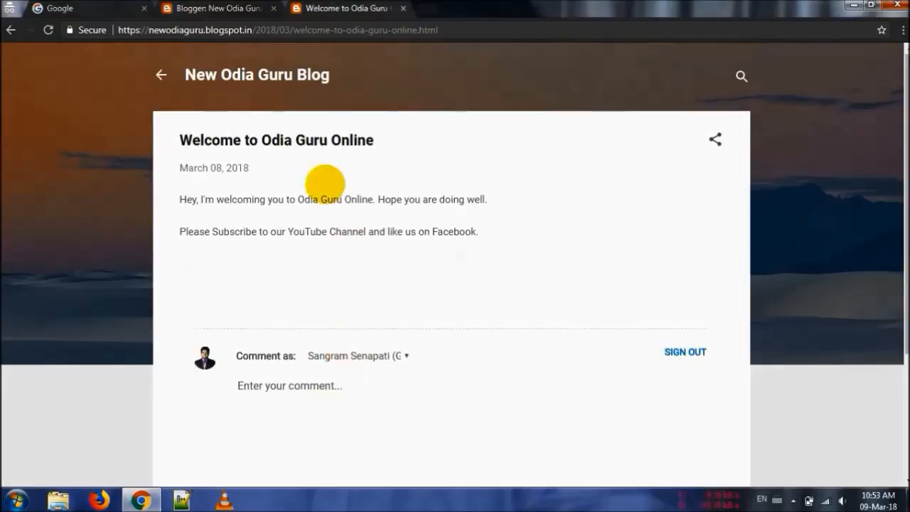
pyautogui.click(201, 74)
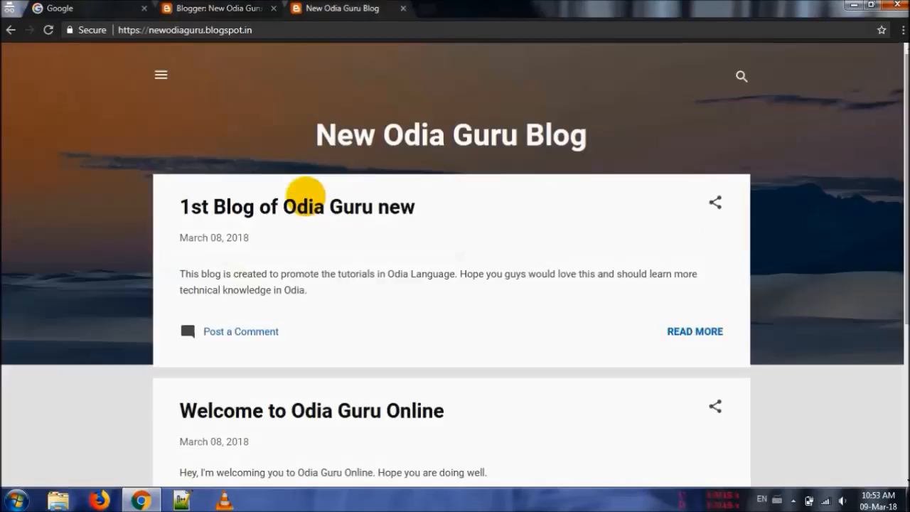
# Look through both posts on the live home page, open "1st Blog of Odia Guru new", and return to the home page
pyautogui.scroll(-3, 248, 420)
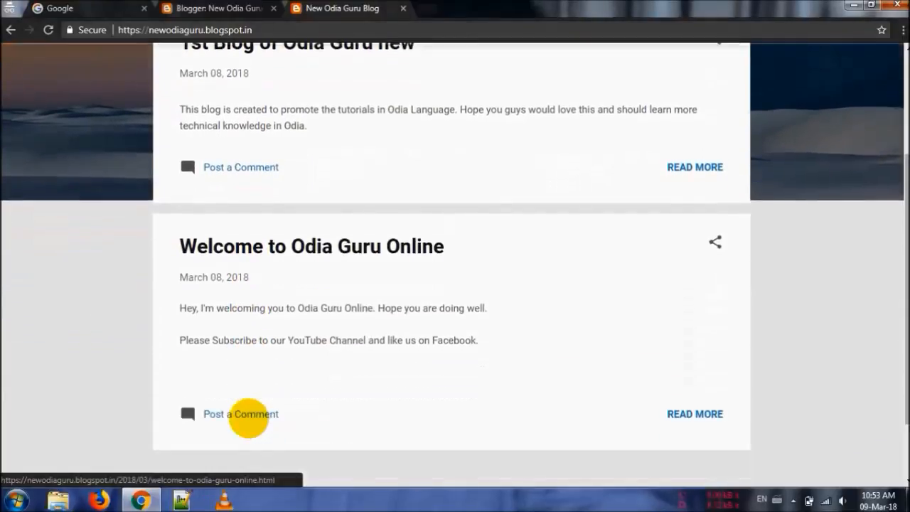
pyautogui.scroll(2, 248, 417)
pyautogui.scroll(2, 248, 419)
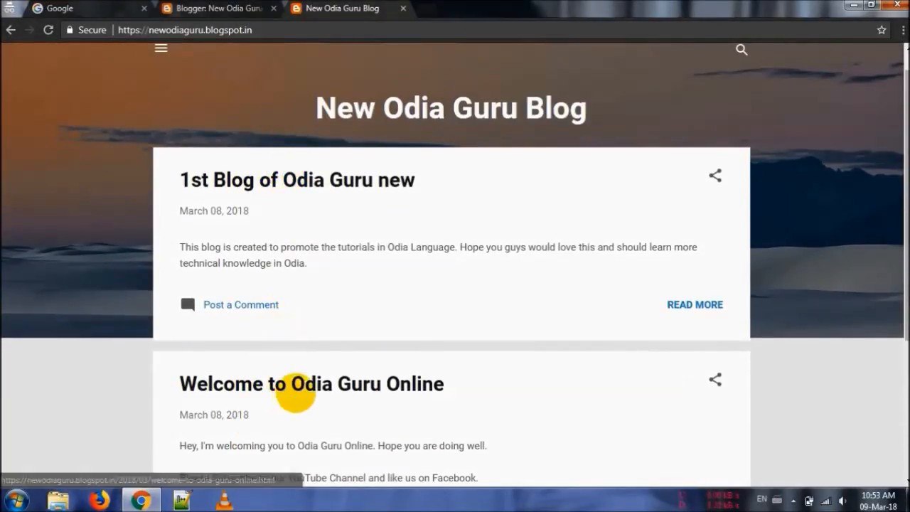
pyautogui.scroll(-1, 295, 395)
pyautogui.scroll(2, 294, 396)
pyautogui.click(308, 207)
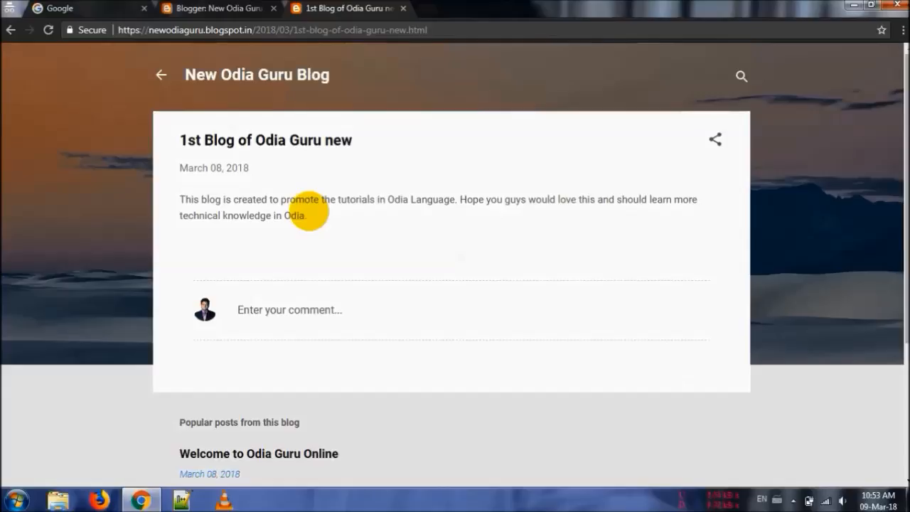
pyautogui.click(159, 75)
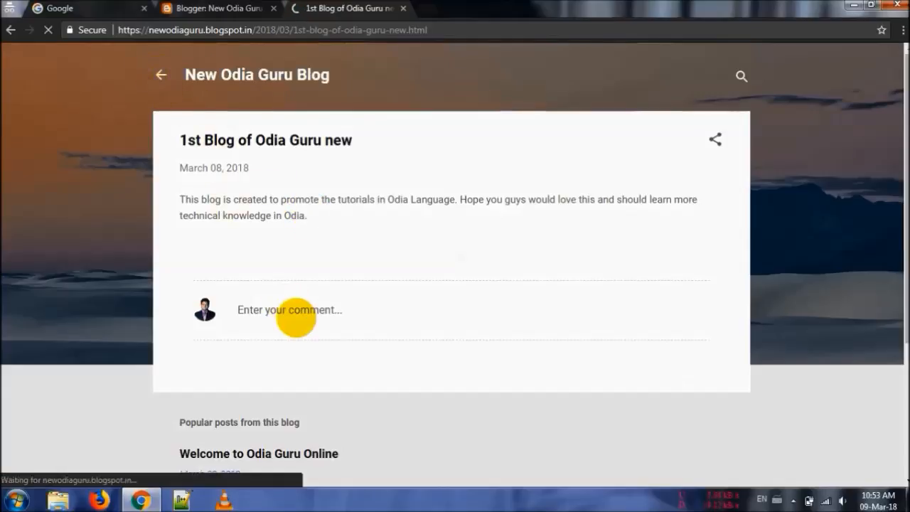
# Edit the post "1st Blog of Odia Guru new" to repeat its body text eight times in total, and update it
pyautogui.click(225, 8)
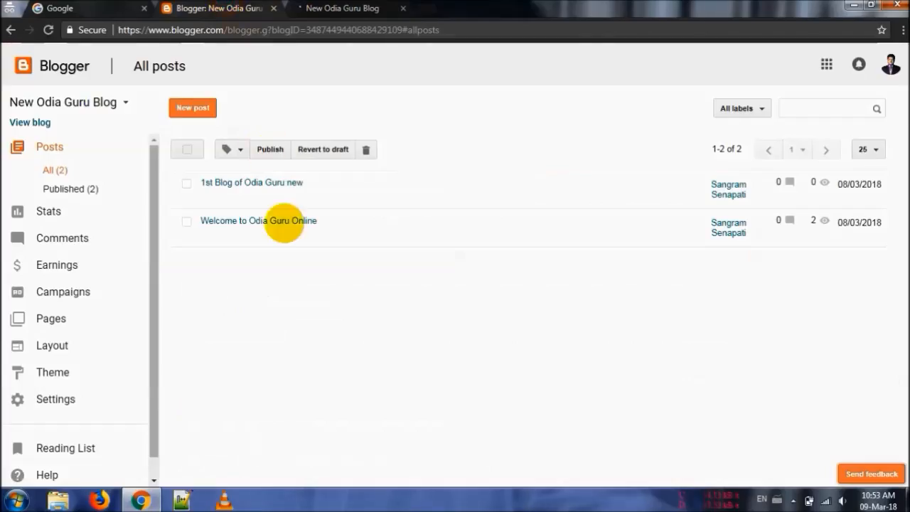
pyautogui.click(208, 198)
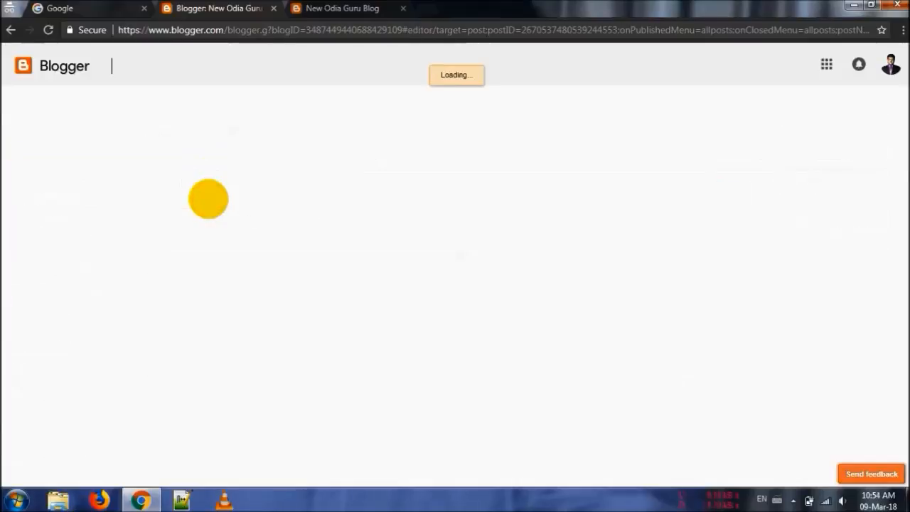
pyautogui.click(353, 216)
pyautogui.hotkey('ctrl', 'a')
pyautogui.hotkey('ctrl', 'c')
pyautogui.hotkey('ctrl', 'v')
pyautogui.hotkey('ctrl', 'v')
pyautogui.hotkey('ctrl', 'v')
pyautogui.hotkey('ctrl', 'v')
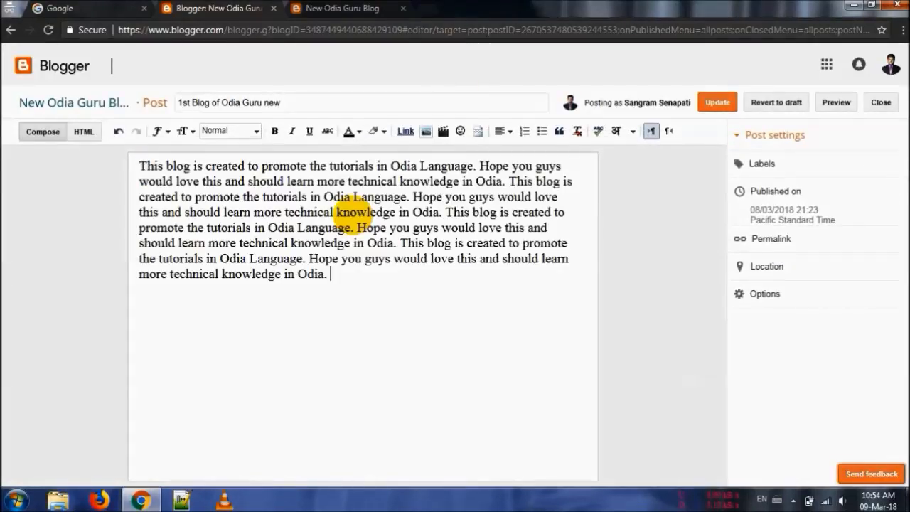
pyautogui.hotkey('ctrl', 'v')
pyautogui.hotkey('ctrl', 'v')
pyautogui.hotkey('ctrl', 'v')
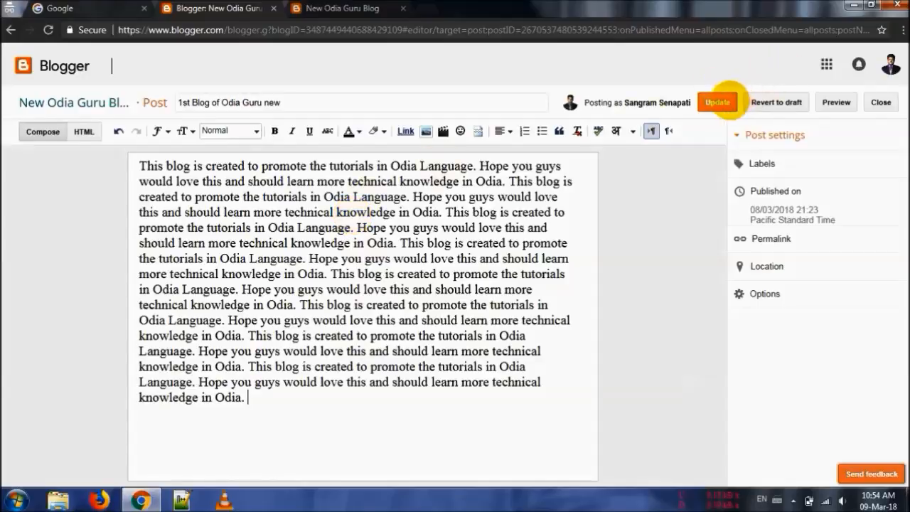
pyautogui.click(717, 101)
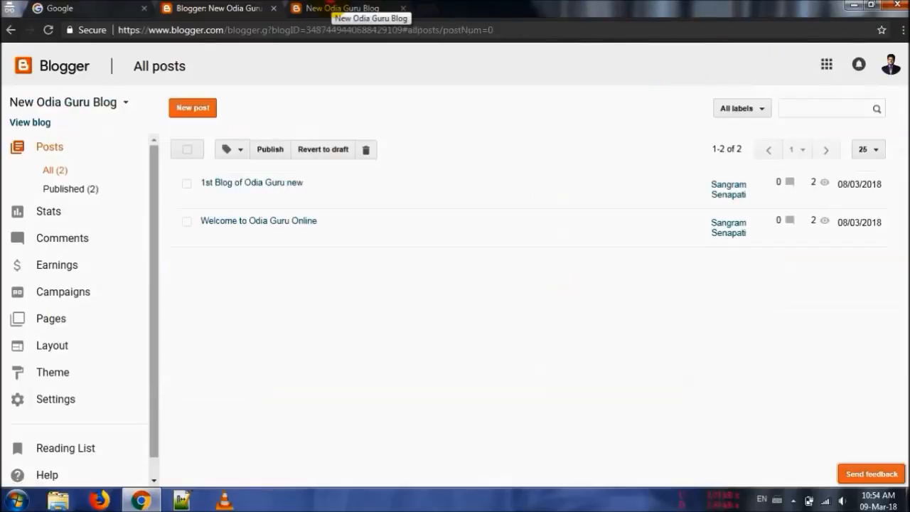
# Refresh the live blog, read the full lengthened "1st Blog of Odia Guru new" post, and return to the home page
pyautogui.click(337, 8)
pyautogui.press('F5')
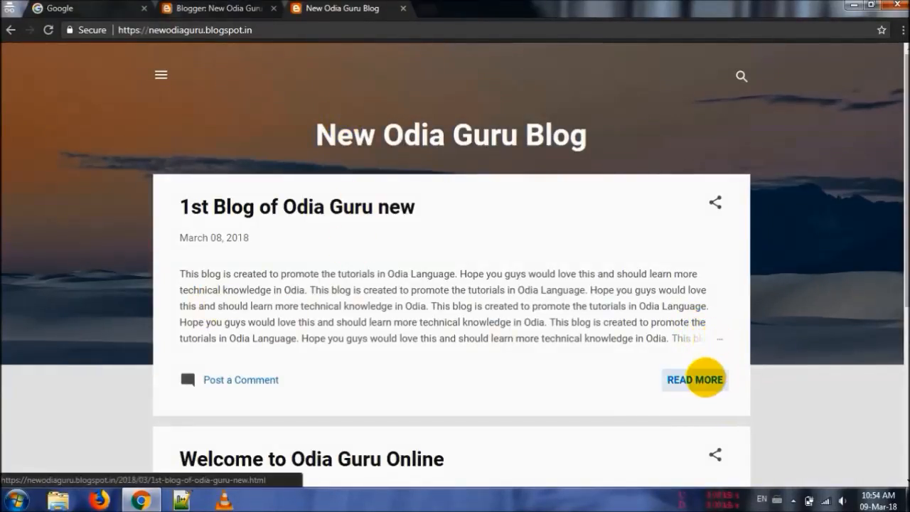
pyautogui.click(703, 379)
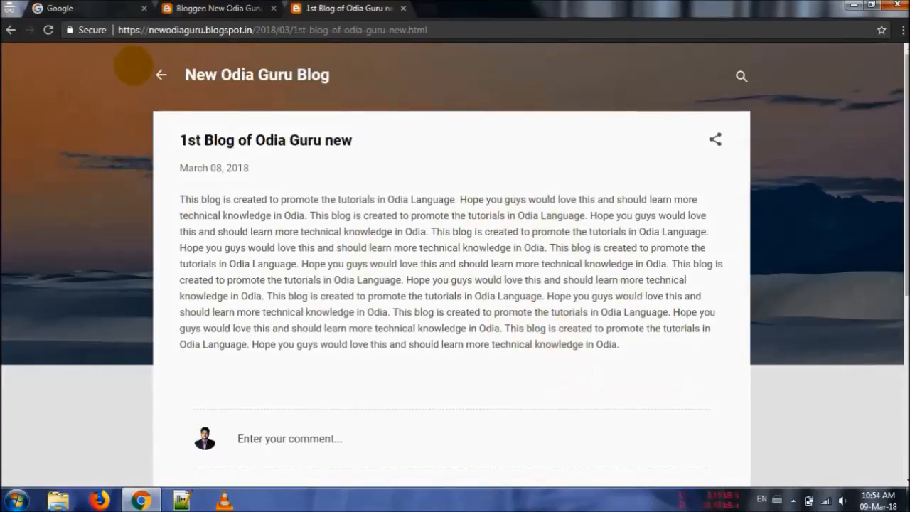
pyautogui.click(158, 74)
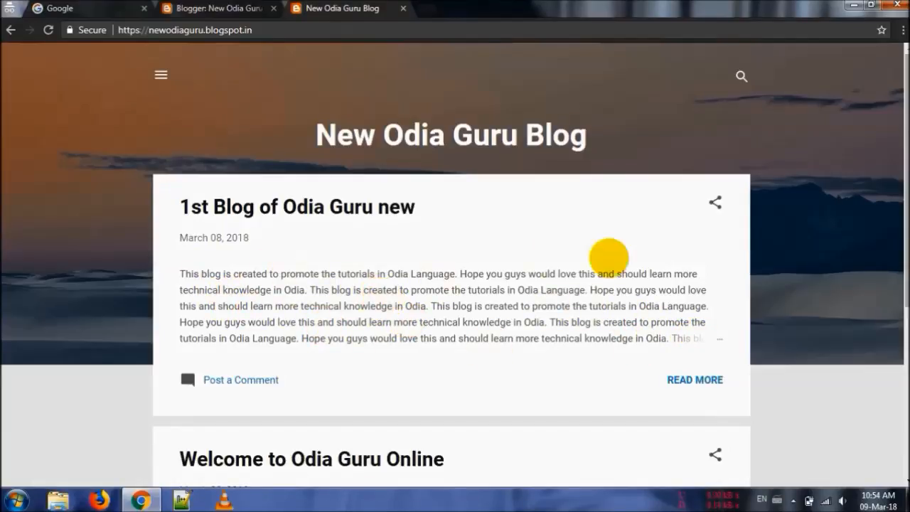
pyautogui.moveTo(906, 213)
pyautogui.mouseDown()
pyautogui.moveTo(906, 382)
pyautogui.moveTo(906, 213)
pyautogui.mouseUp()
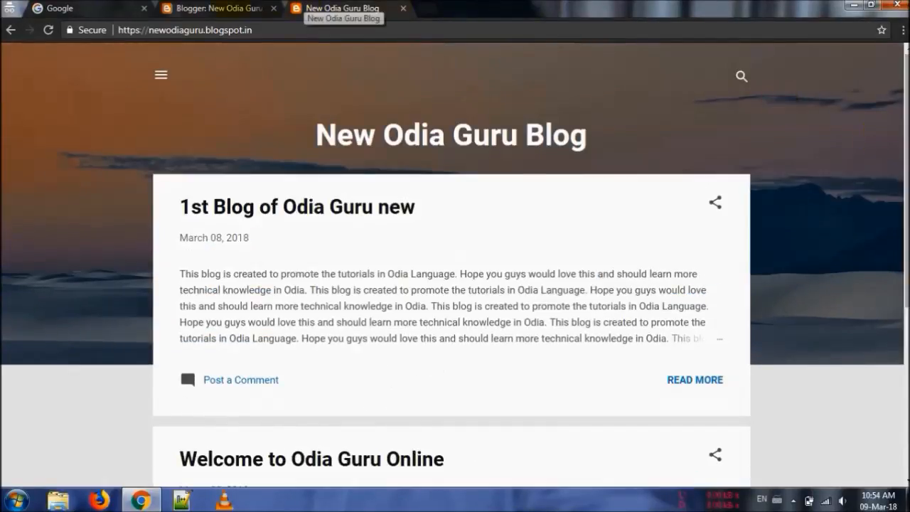
# Edit "1st Blog of Odia Guru new" again, set the font of its entire body to Courier, and update the post
pyautogui.click(220, 8)
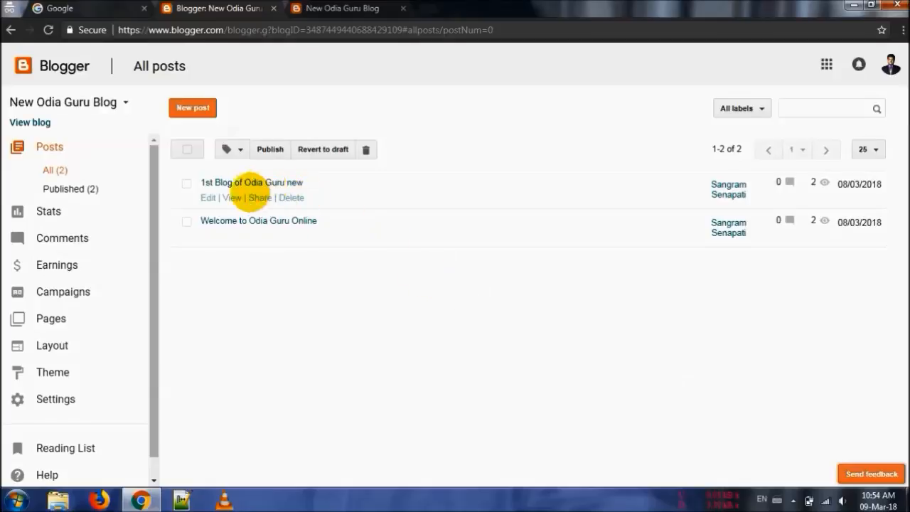
pyautogui.click(209, 199)
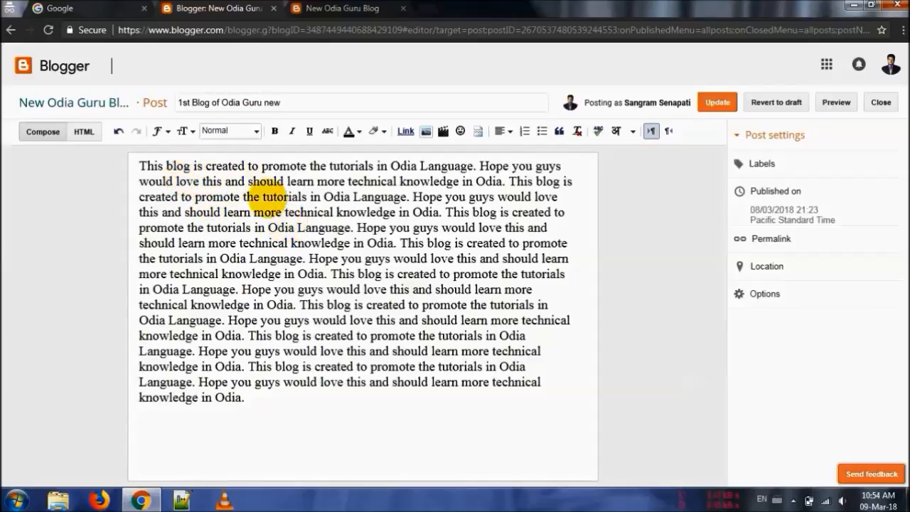
pyautogui.click(295, 228)
pyautogui.hotkey('ctrl', 'a')
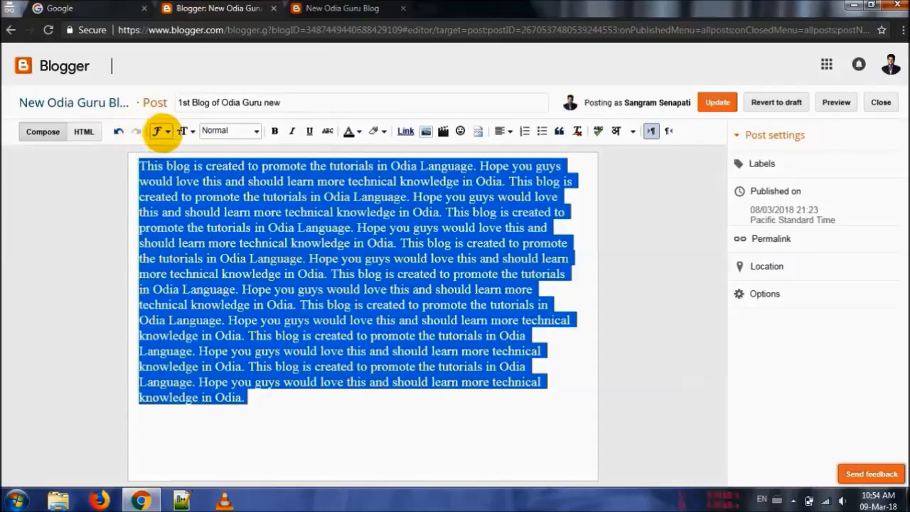
pyautogui.click(161, 131)
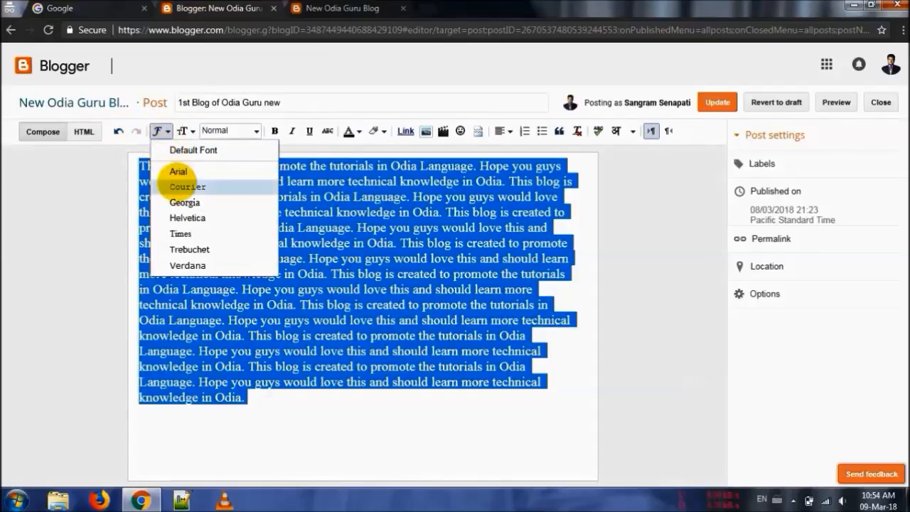
pyautogui.click(178, 187)
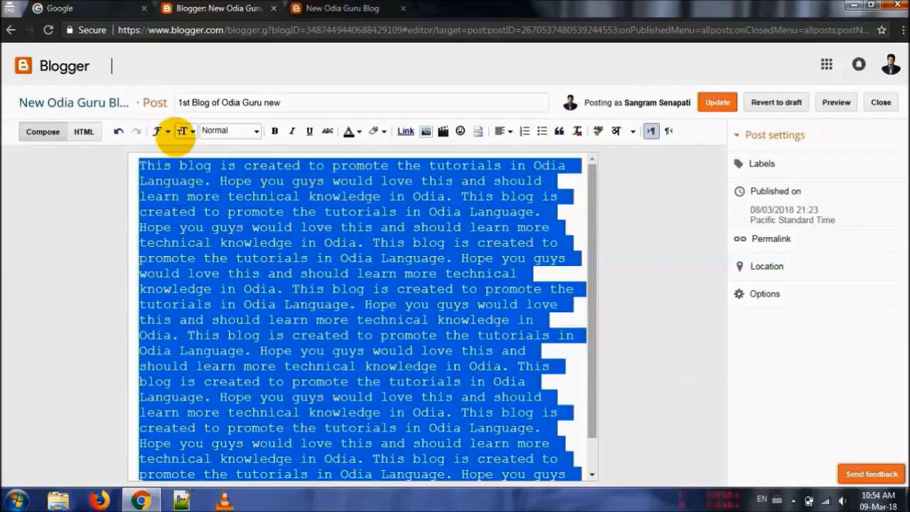
pyautogui.click(717, 102)
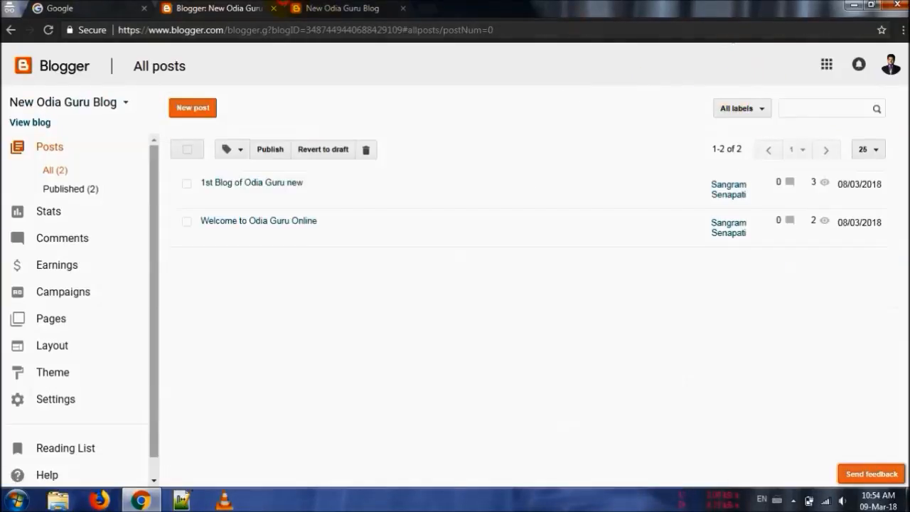
# Check the font of "1st Blog of Odia Guru new" on the live blog, comparing the full post with its home page excerpt
pyautogui.click(352, 9)
pyautogui.click(243, 204)
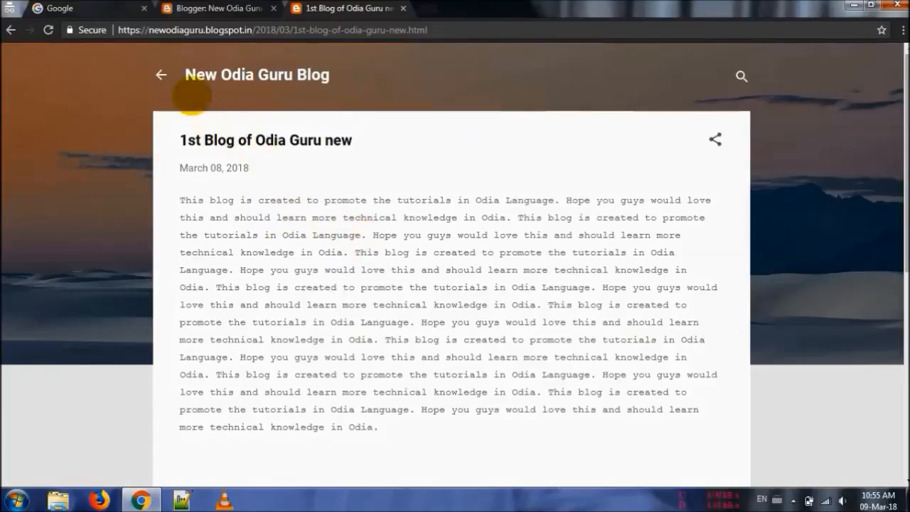
pyautogui.click(161, 75)
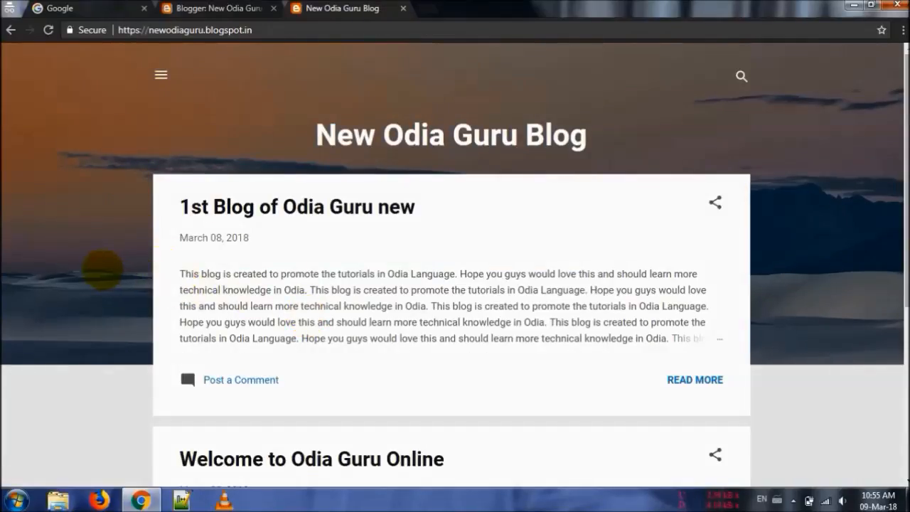
pyautogui.scroll(-2, 103, 269)
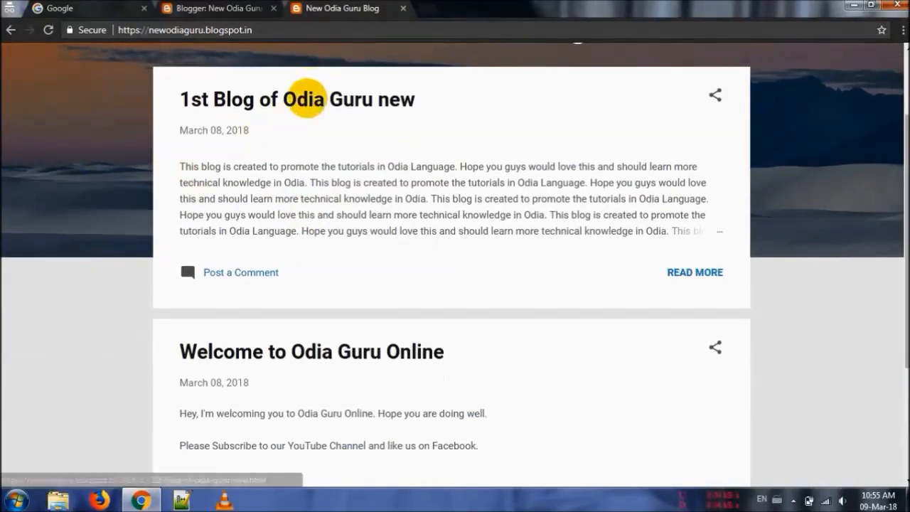
pyautogui.click(301, 76)
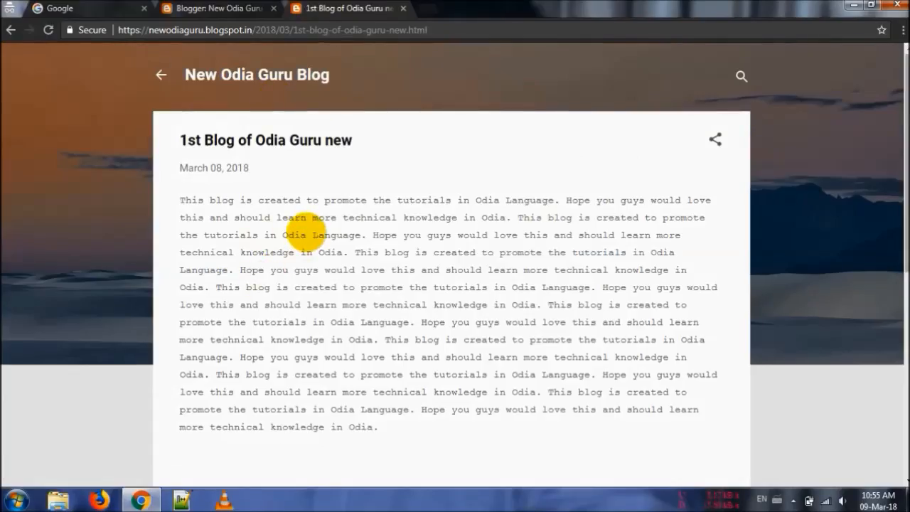
# Go back to the Blogger post list, reopen "1st Blog of Odia Guru new" for editing, and select its entire body
pyautogui.hotkey('ctrl', 'shift', 'Tab')
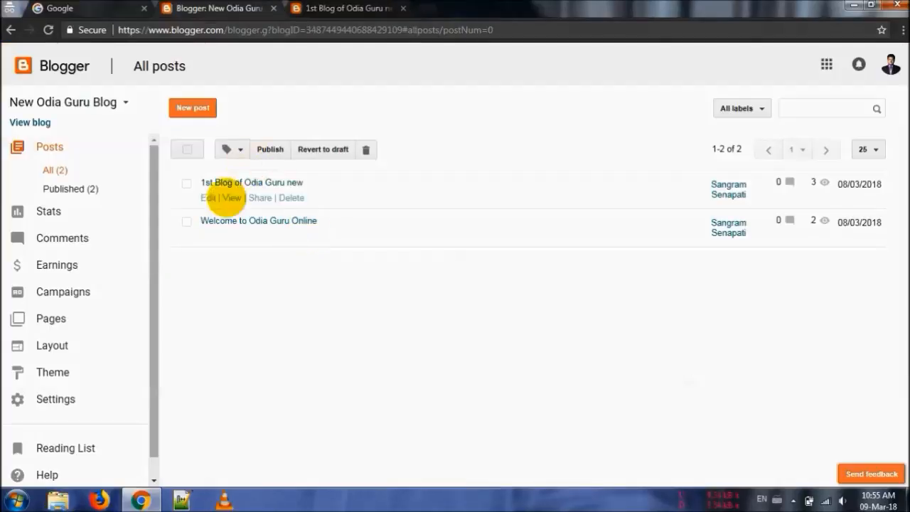
pyautogui.click(208, 197)
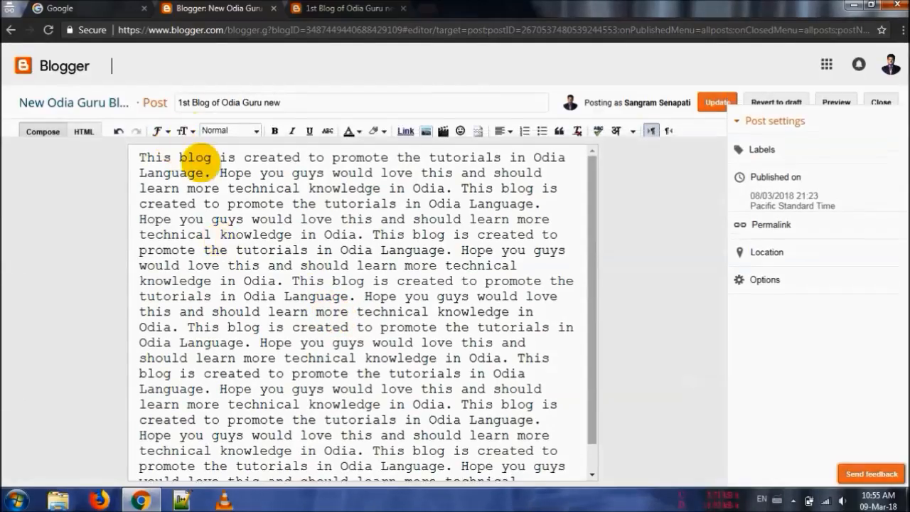
pyautogui.hotkey('ctrl', 'a')
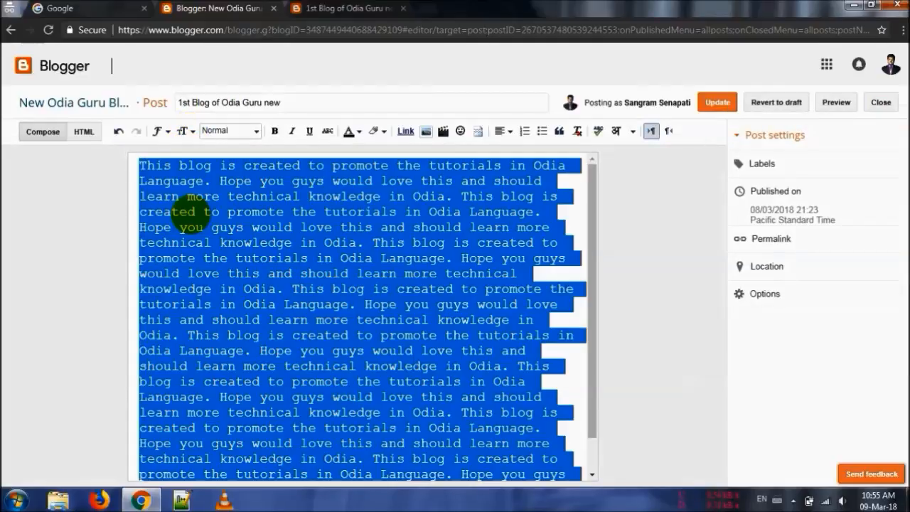
# Try the Smallest and Small text sizes on the post body, and set the size back to Normal
pyautogui.click(184, 131)
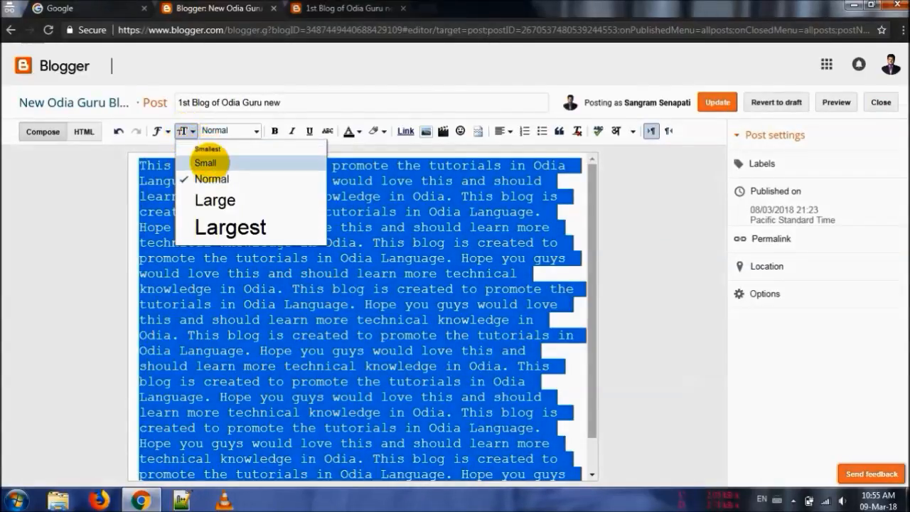
pyautogui.click(210, 148)
pyautogui.click(184, 131)
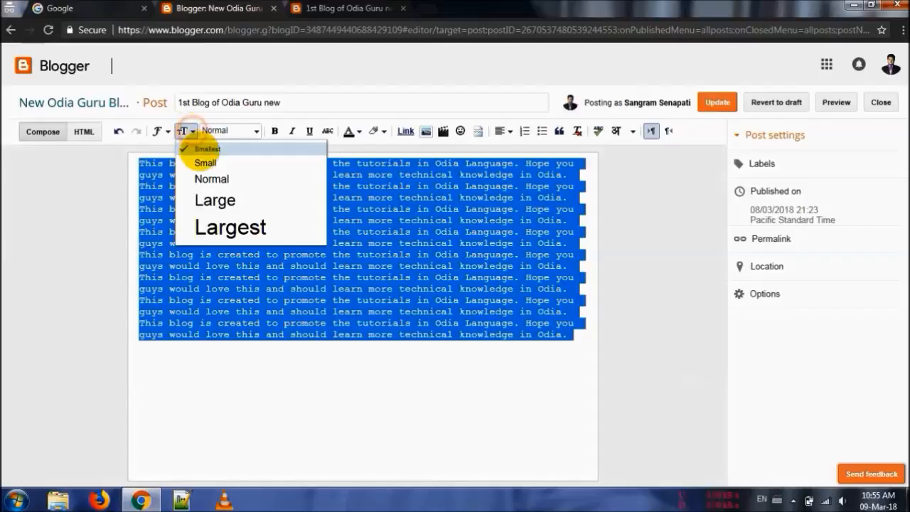
pyautogui.click(203, 163)
pyautogui.click(185, 131)
pyautogui.click(207, 178)
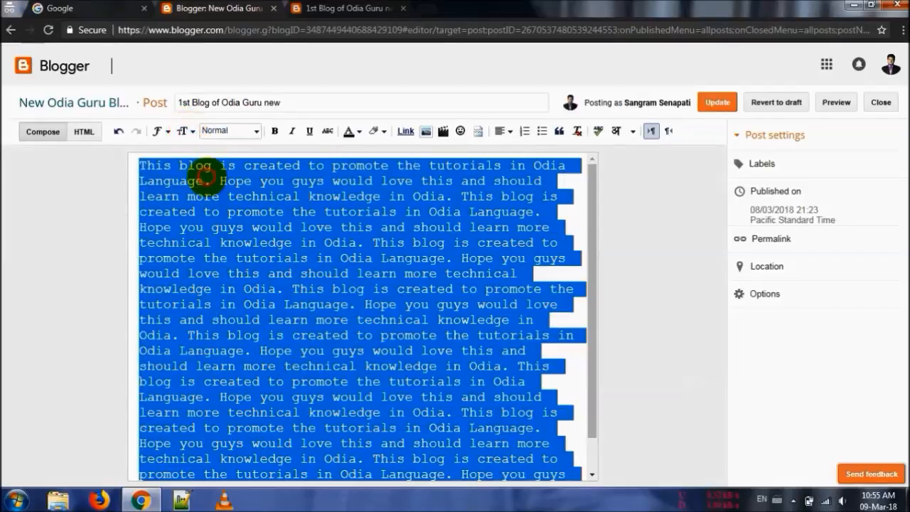
pyautogui.click(183, 131)
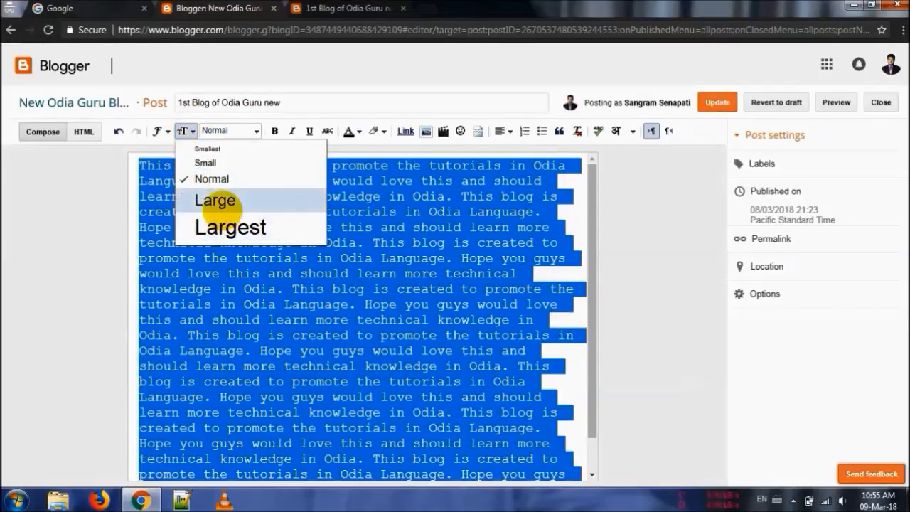
pyautogui.click(147, 211)
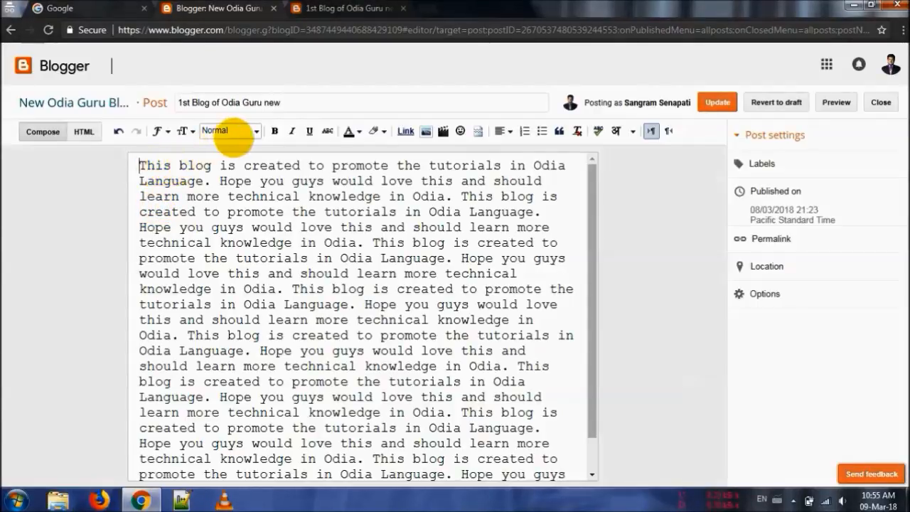
# Apply the Heading paragraph style to the entire post body
pyautogui.hotkey('ctrl', 'a')
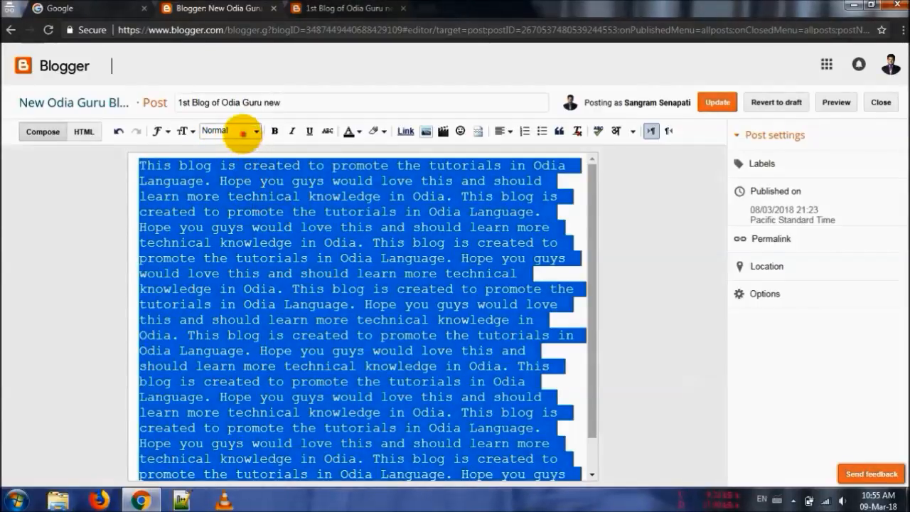
pyautogui.click(242, 132)
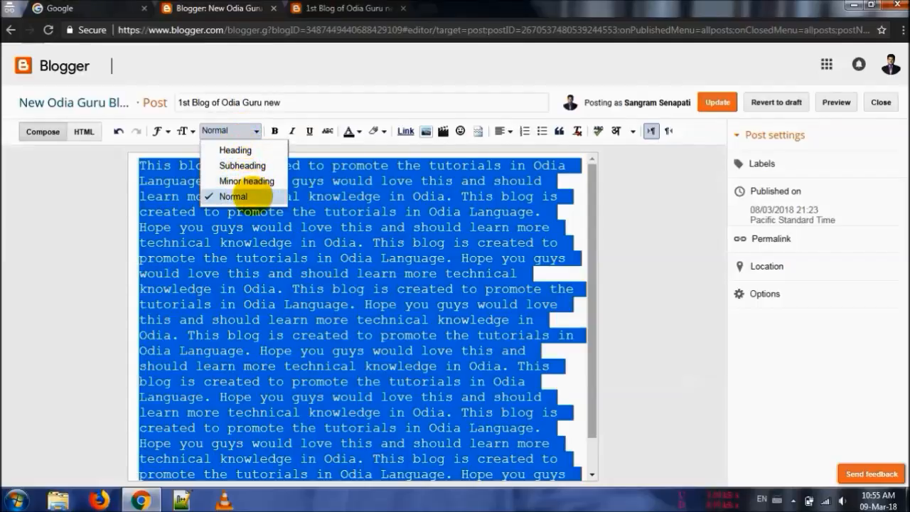
pyautogui.click(250, 149)
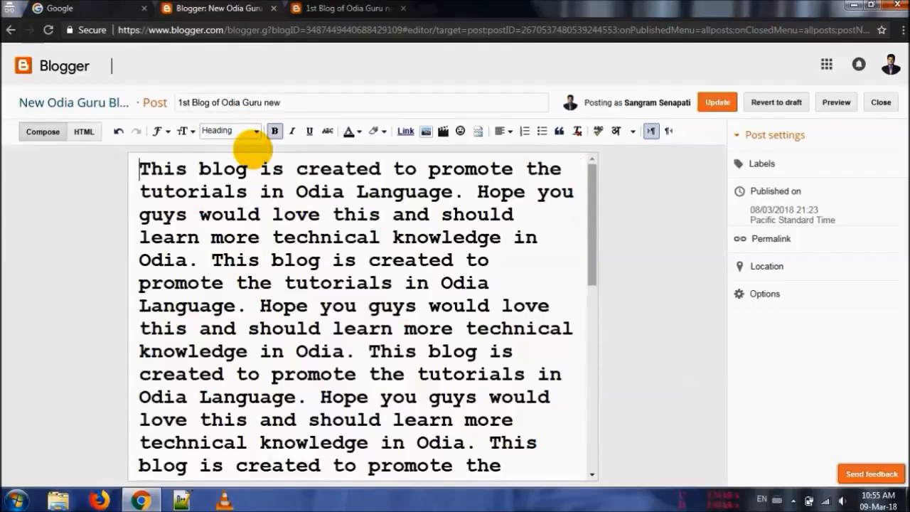
# Set the paragraph style of the entire post body back to Normal
pyautogui.hotkey('ctrl', 'a')
pyautogui.click(233, 131)
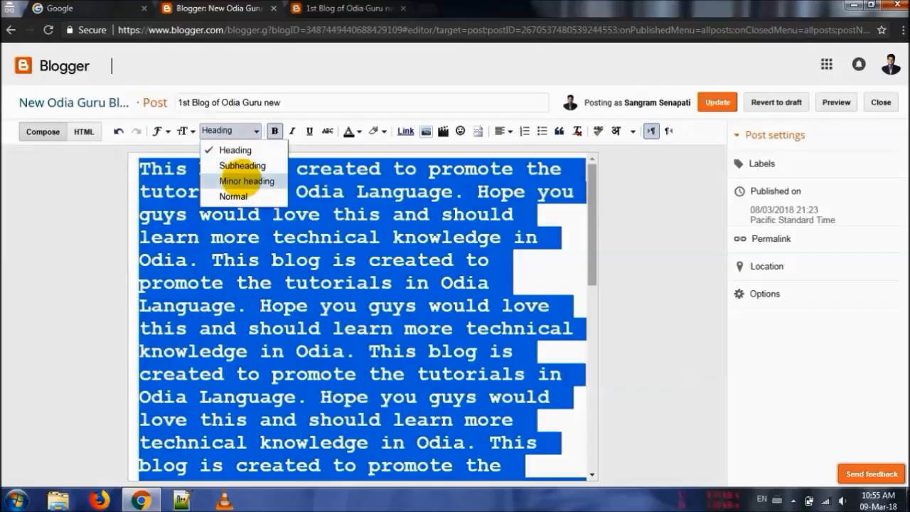
pyautogui.click(233, 196)
# Try the Largest and Smallest text sizes on the post body, and return the size to Normal
pyautogui.click(184, 131)
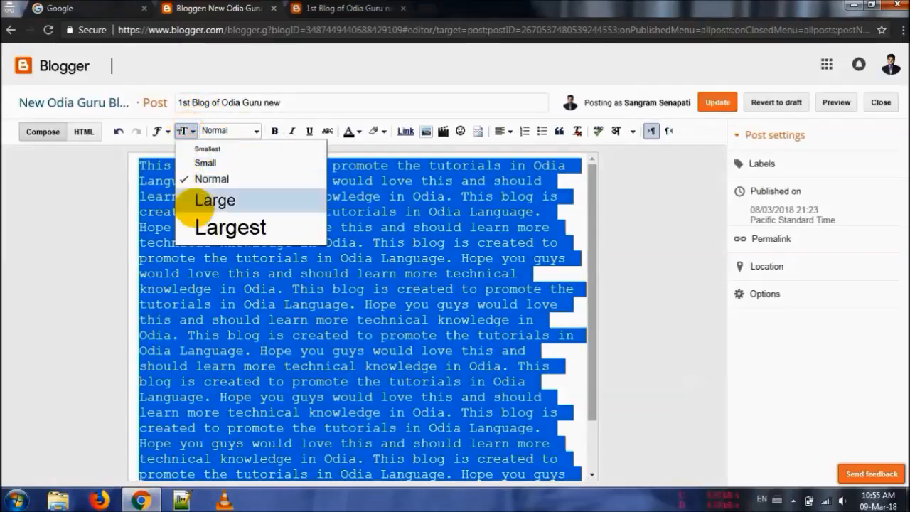
pyautogui.click(191, 199)
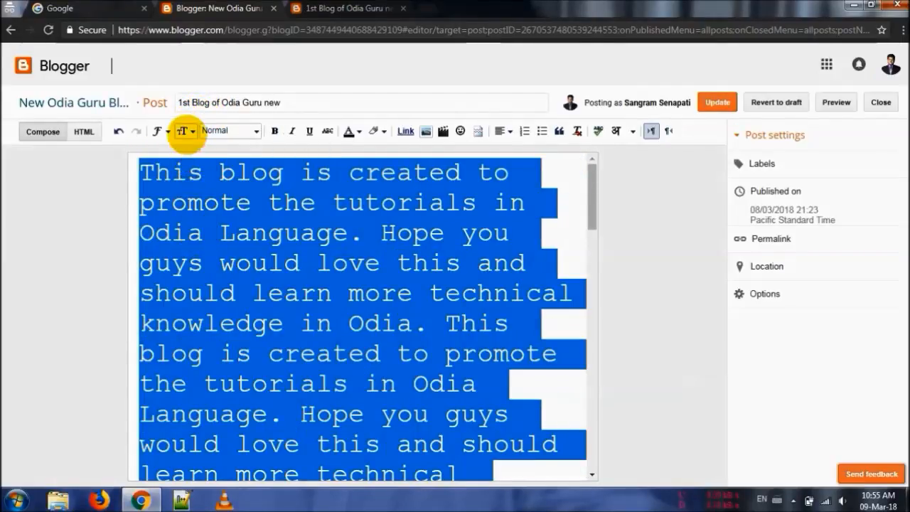
pyautogui.click(182, 131)
pyautogui.click(207, 149)
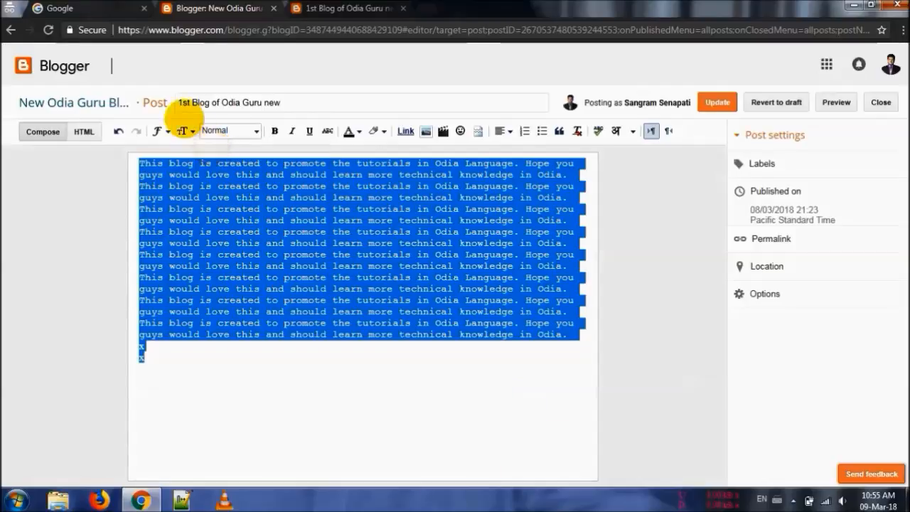
pyautogui.click(183, 131)
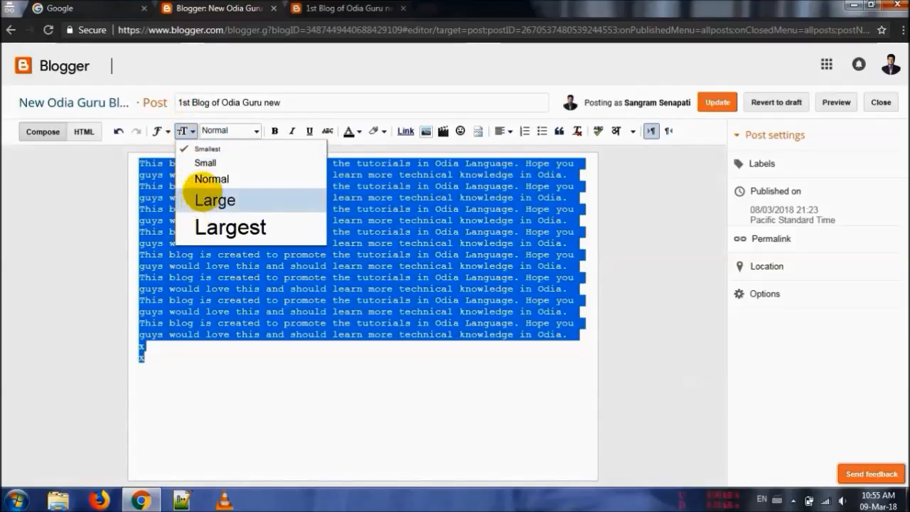
pyautogui.click(192, 195)
pyautogui.click(236, 174)
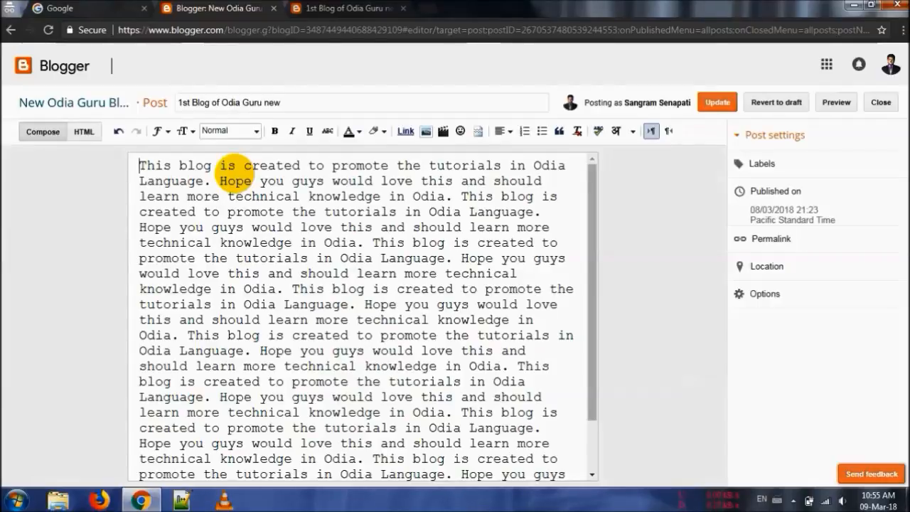
# Delete the two stray "x" lines at the end of the post body
pyautogui.scroll(-1, 235, 174)
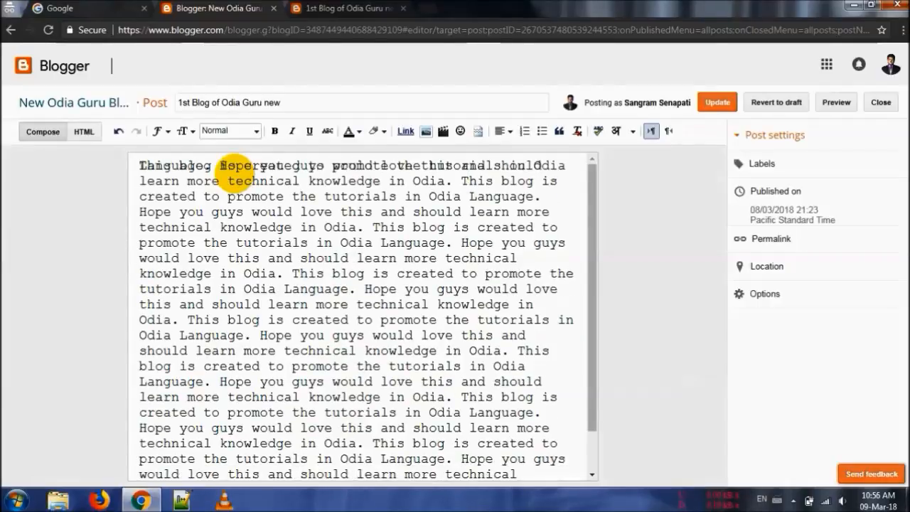
pyautogui.moveTo(591, 254); pyautogui.dragTo(562, 213)
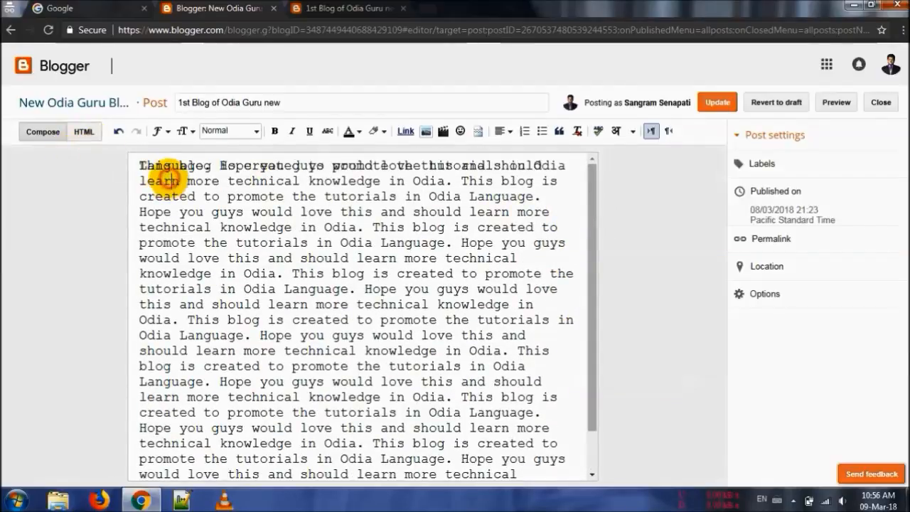
pyautogui.hotkey('ctrl', 'End')
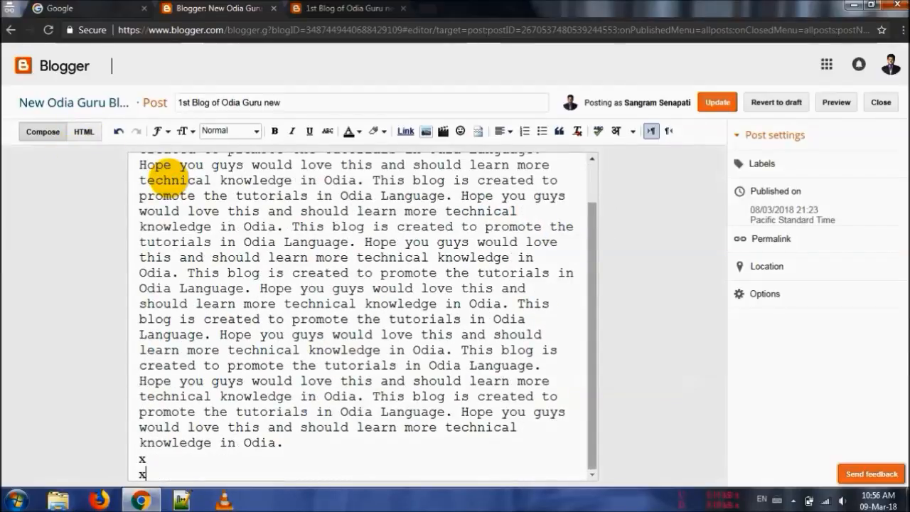
pyautogui.press('BackSpace')
pyautogui.press('BackSpace')
pyautogui.scroll(1, 169, 172)
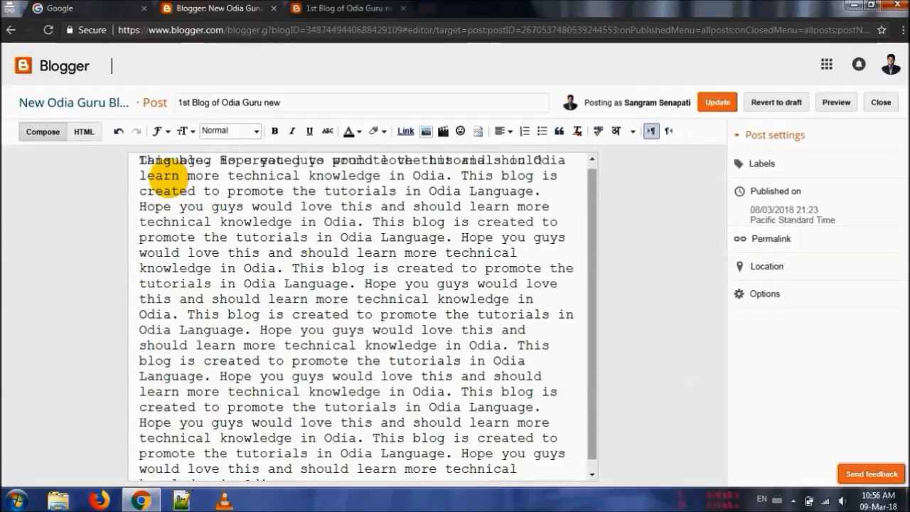
pyautogui.scroll(-1, 168, 173)
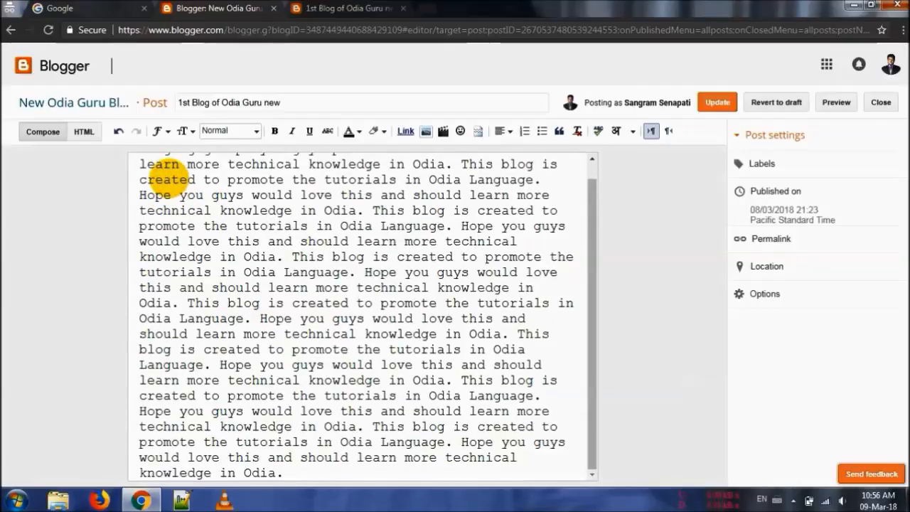
pyautogui.scroll(1, 288, 471)
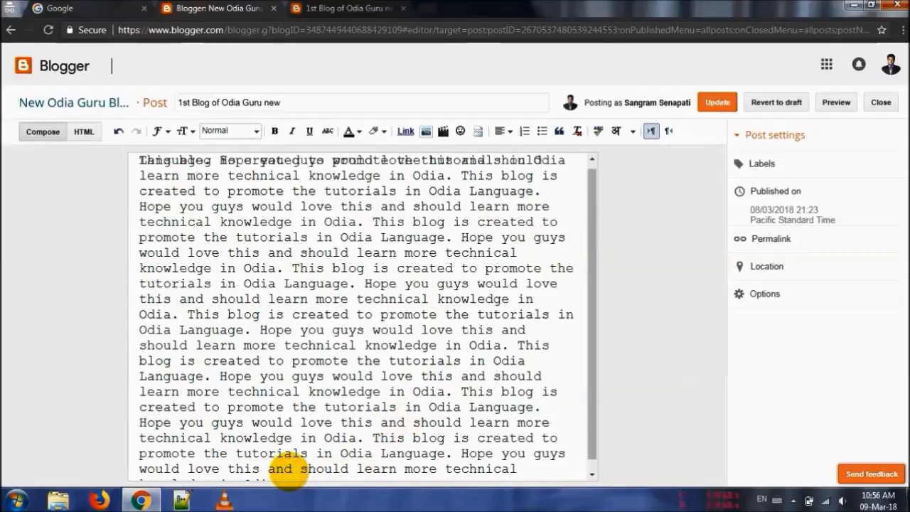
pyautogui.moveTo(595, 349); pyautogui.dragTo(596, 442)
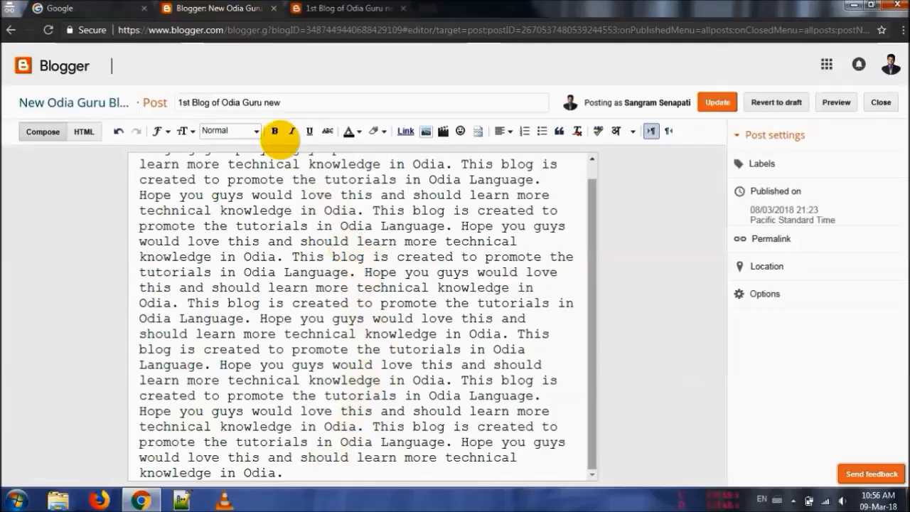
# Try bold, italic and underline on the entire post body, and turn them off again
pyautogui.hotkey('ctrl', 'a')
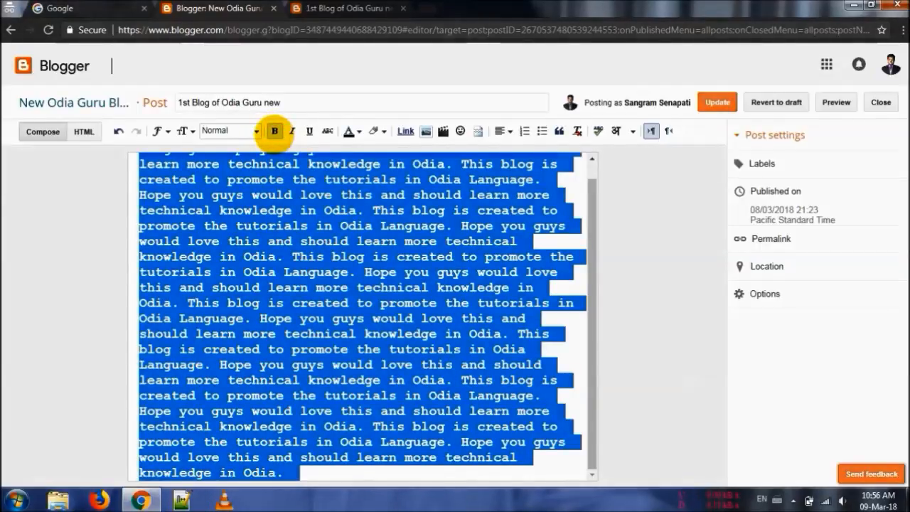
pyautogui.click(291, 131)
pyautogui.click(308, 131)
pyautogui.click(308, 132)
pyautogui.click(291, 131)
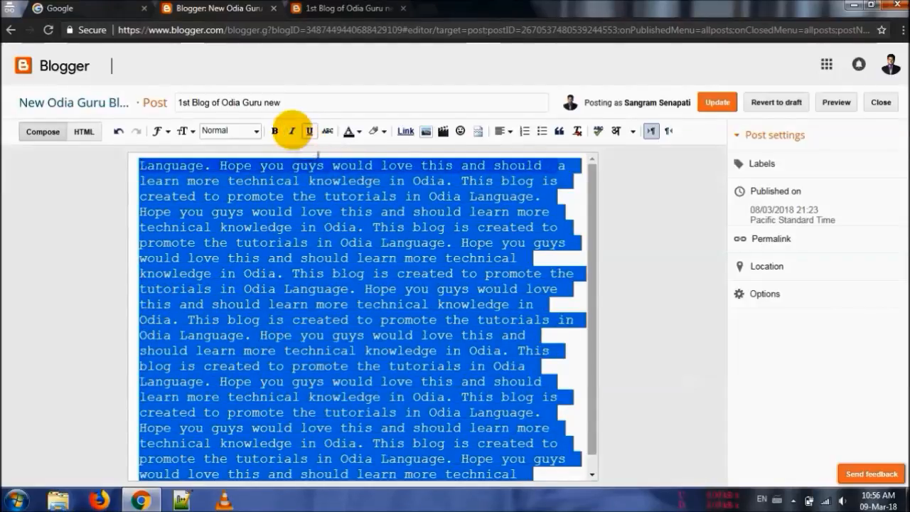
pyautogui.click(274, 131)
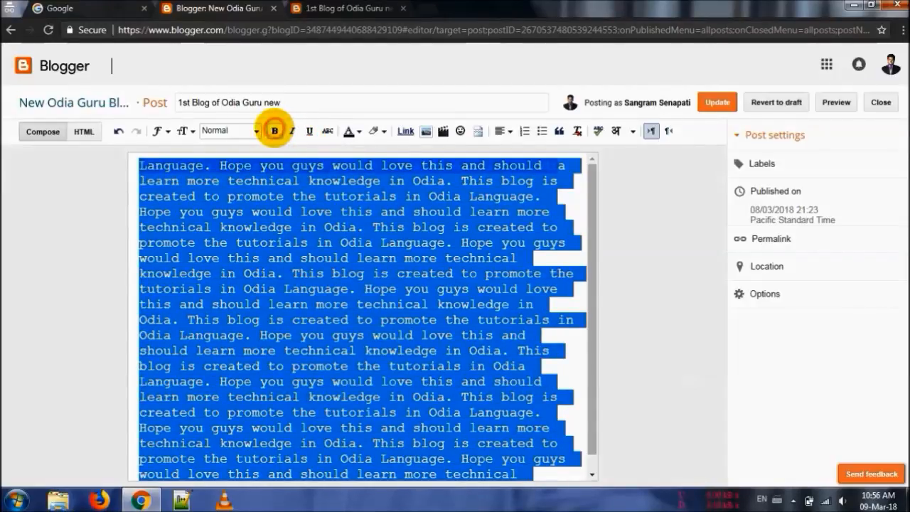
pyautogui.click(327, 131)
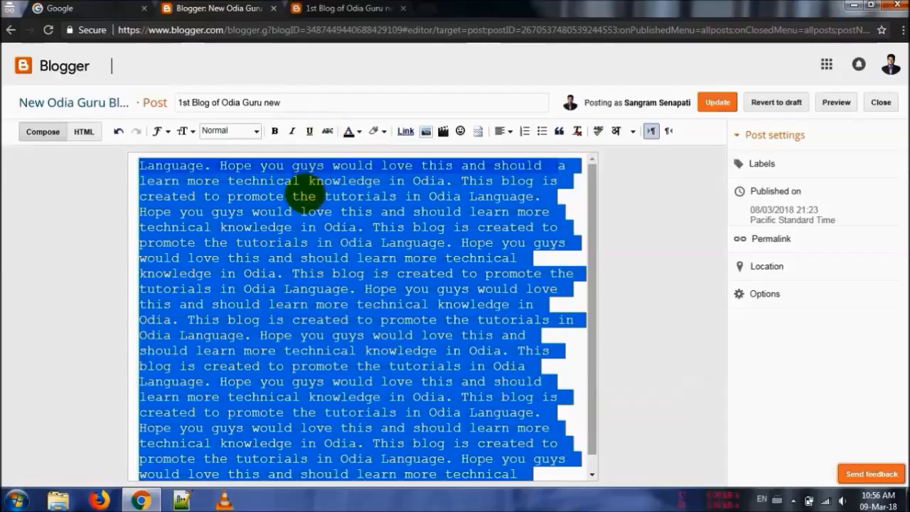
pyautogui.click(304, 191)
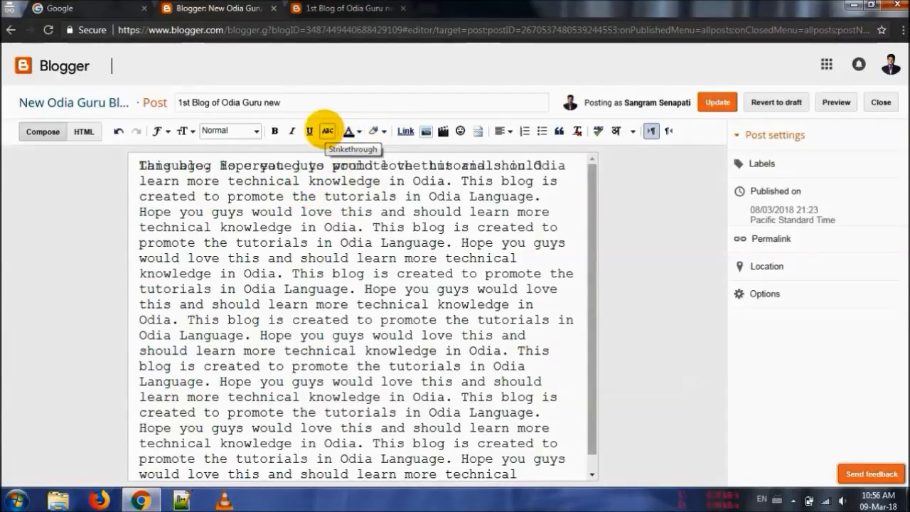
# Apply bold, italic, underline and strikethrough together to the entire post body
pyautogui.hotkey('ctrl', 'a')
pyautogui.click(274, 131)
pyautogui.click(292, 130)
pyautogui.click(292, 131)
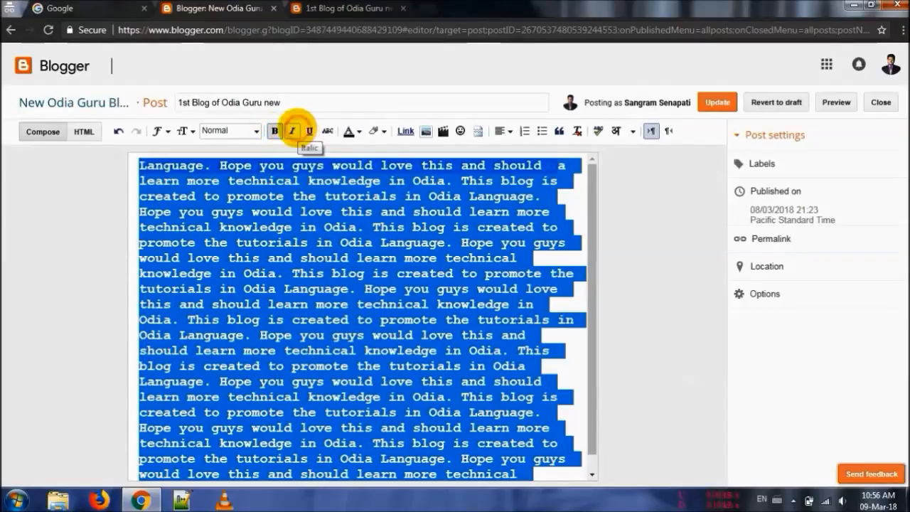
pyautogui.click(293, 130)
pyautogui.click(309, 131)
pyautogui.click(326, 131)
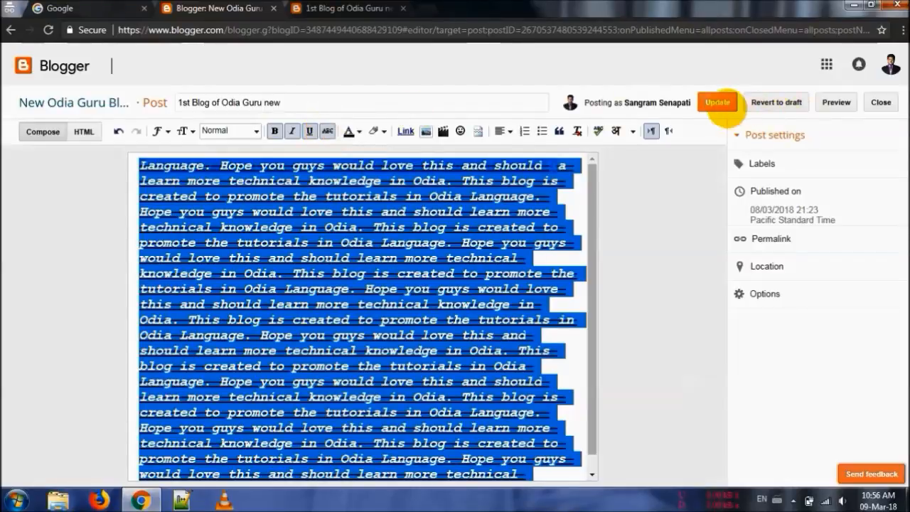
# Update the post and reload its live page to check the combined text formatting
pyautogui.click(725, 103)
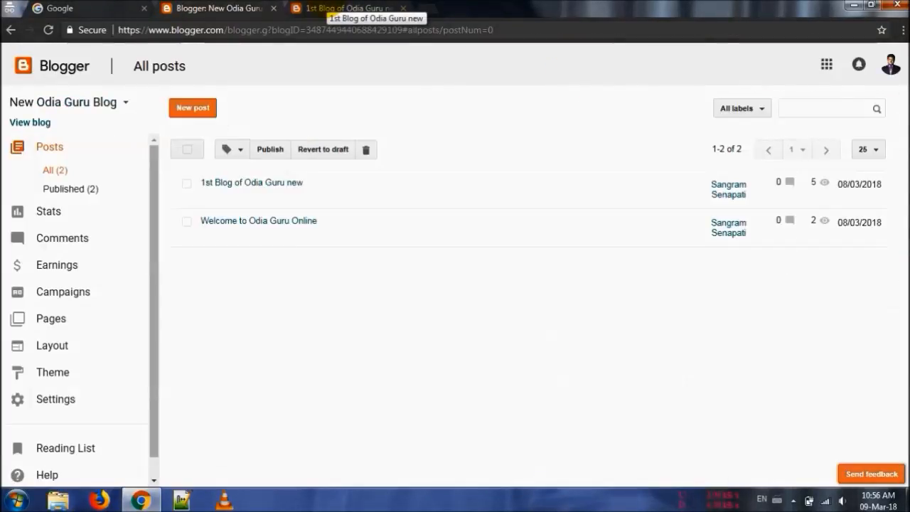
pyautogui.click(347, 9)
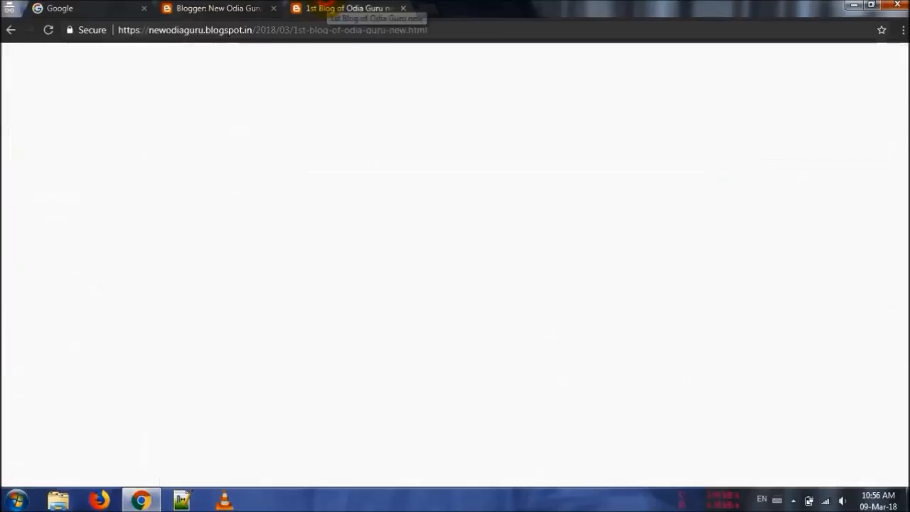
pyautogui.press('F5')
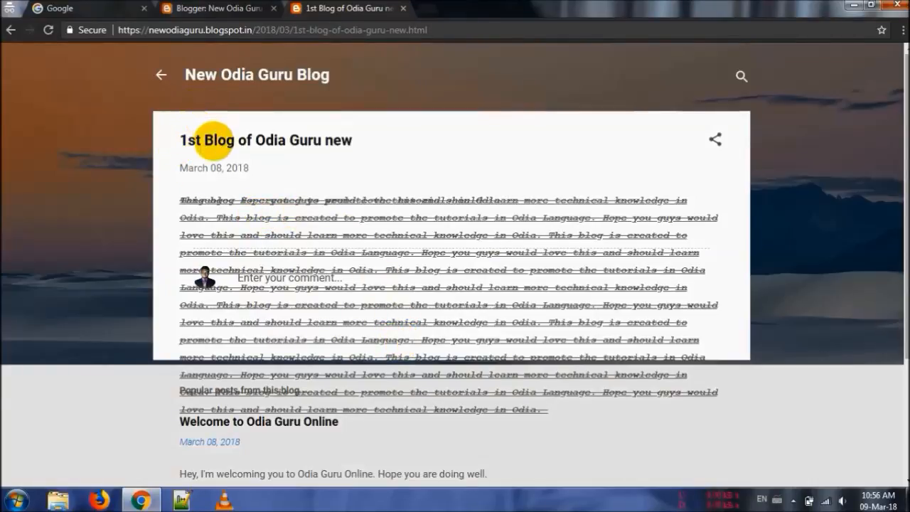
# Reopen "1st Blog of Odia Guru new" in Blogger and remove bold, italic, underline and strikethrough from its entire body
pyautogui.click(214, 8)
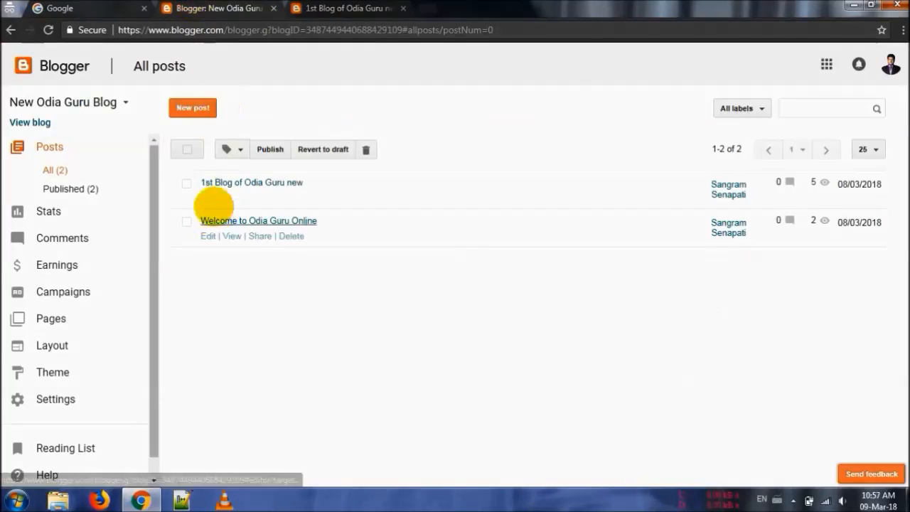
pyautogui.click(208, 197)
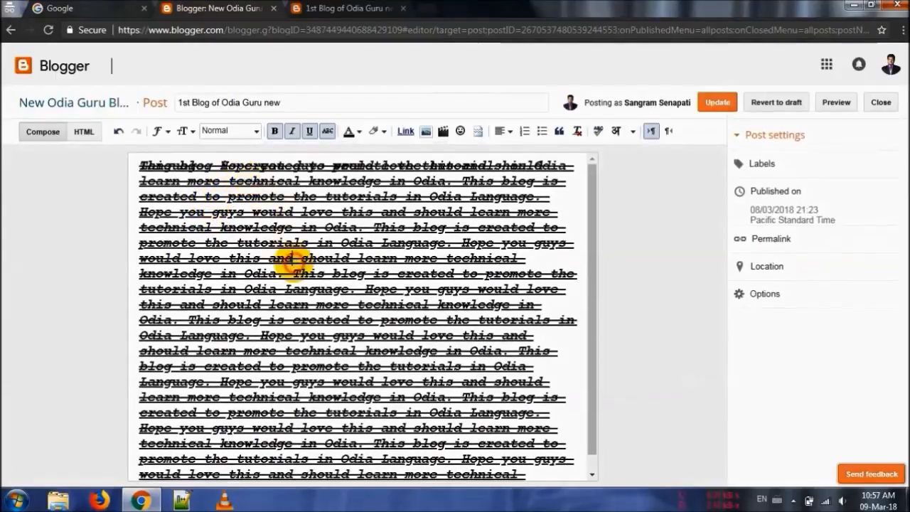
pyautogui.hotkey('ctrl', 'a')
pyautogui.click(291, 131)
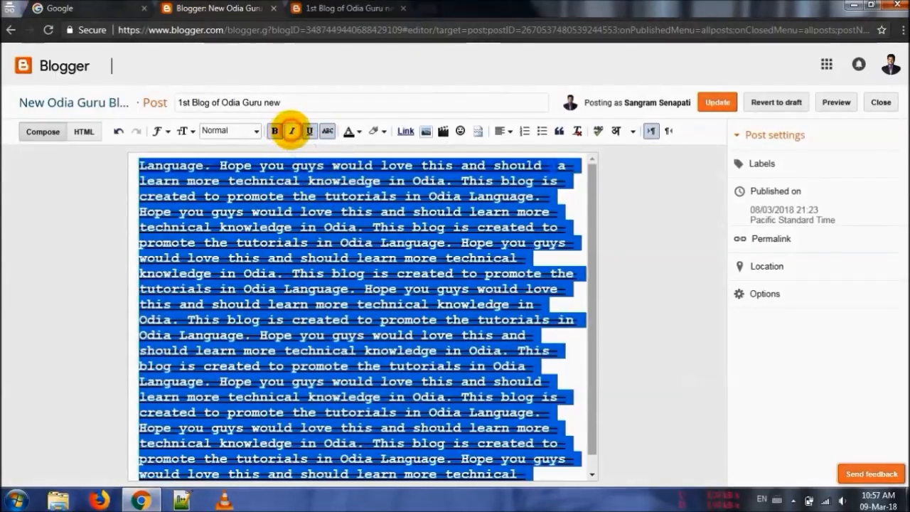
pyautogui.click(327, 131)
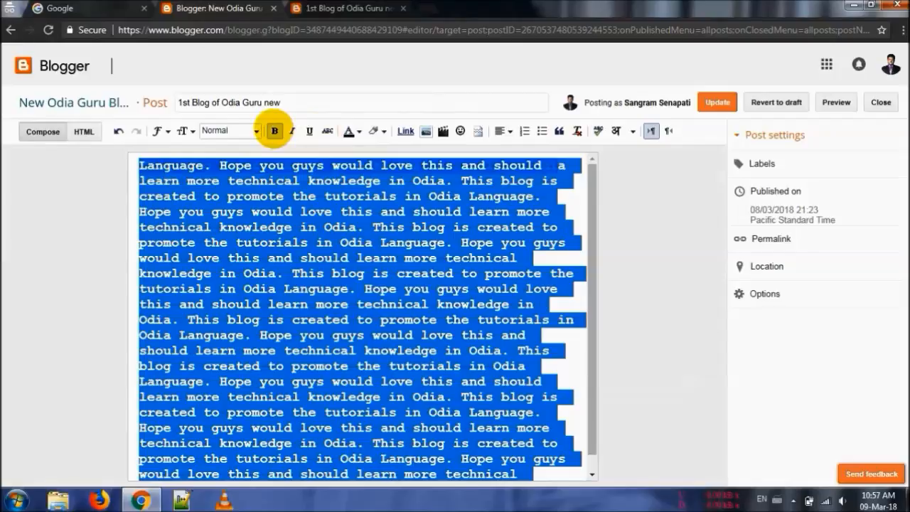
pyautogui.click(274, 131)
# Update the post and check the plain body text on its live page
pyautogui.click(711, 105)
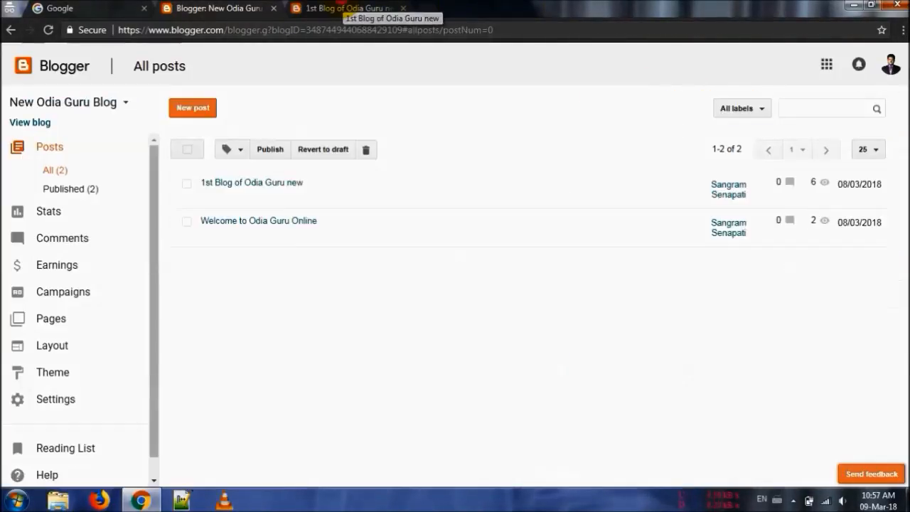
pyautogui.click(347, 8)
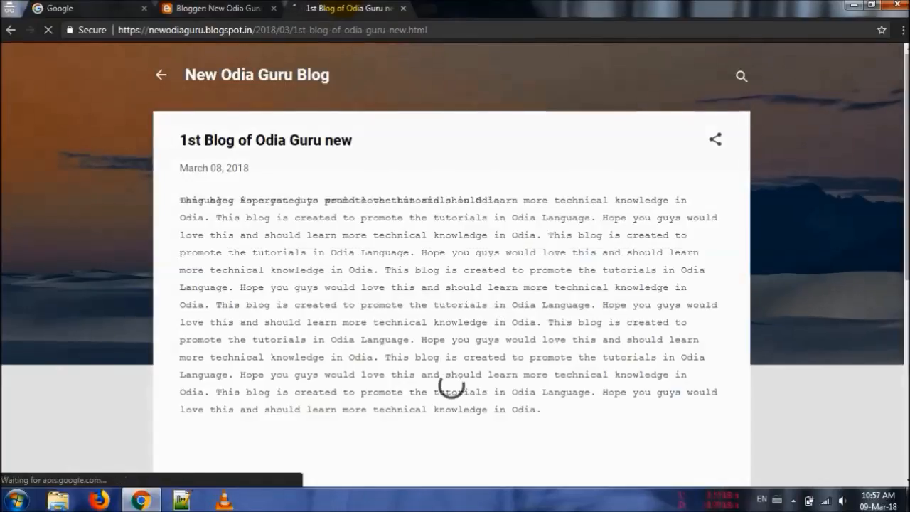
pyautogui.scroll(-3, 454, 266)
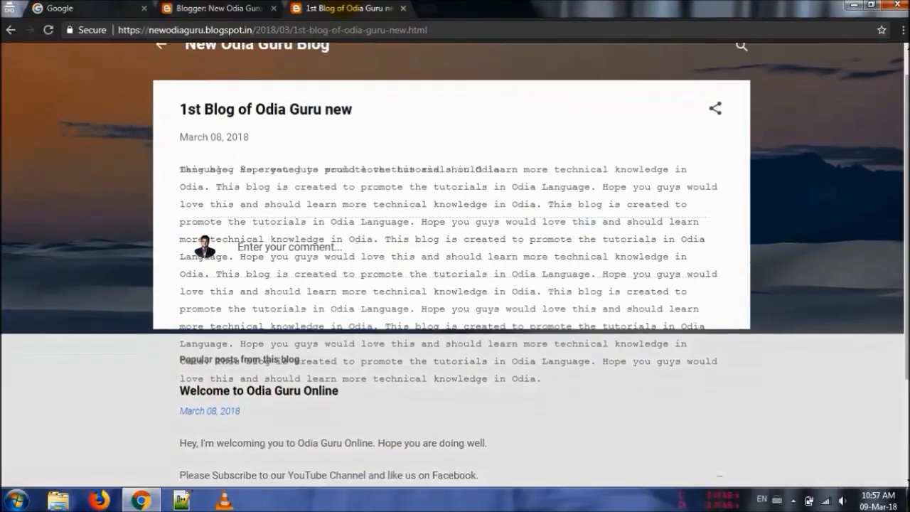
pyautogui.scroll(3, 454, 266)
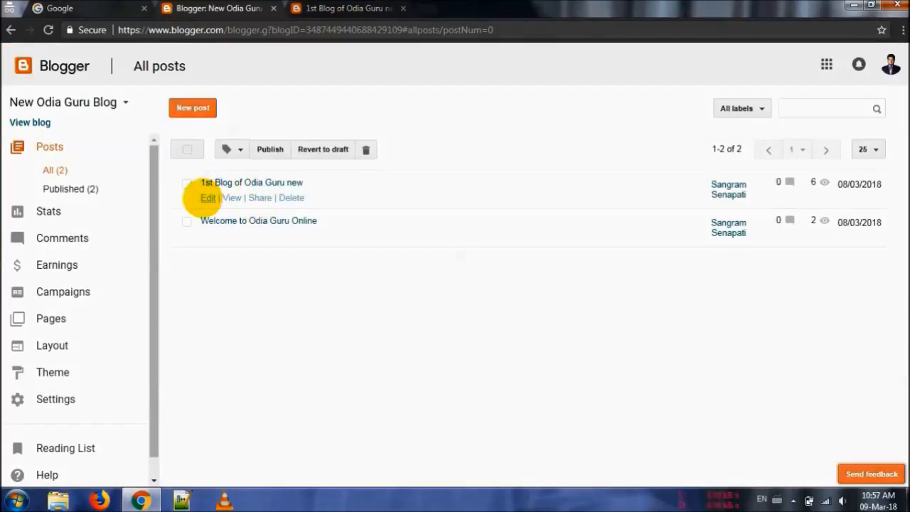
# Reopen "1st Blog of Odia Guru new" for editing and set the entire body's text colour to a dark orange-red
pyautogui.click(204, 197)
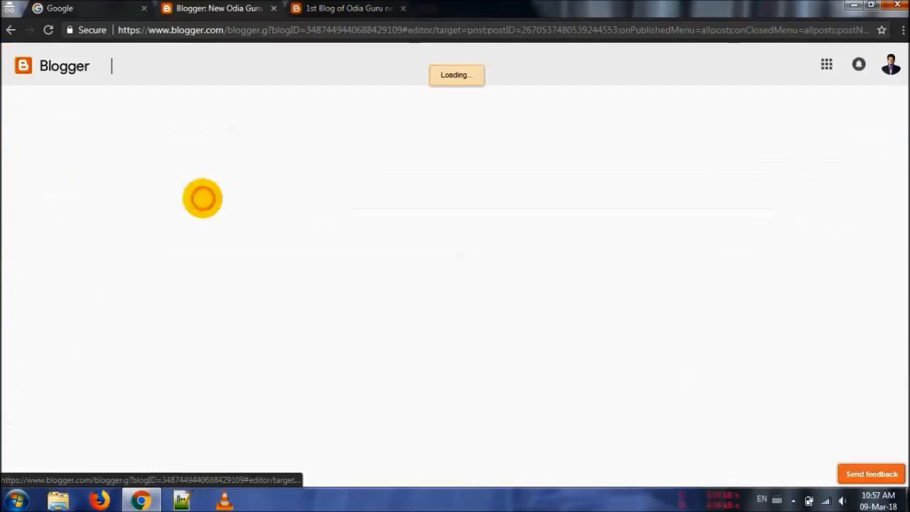
pyautogui.hotkey('ctrl', 'a')
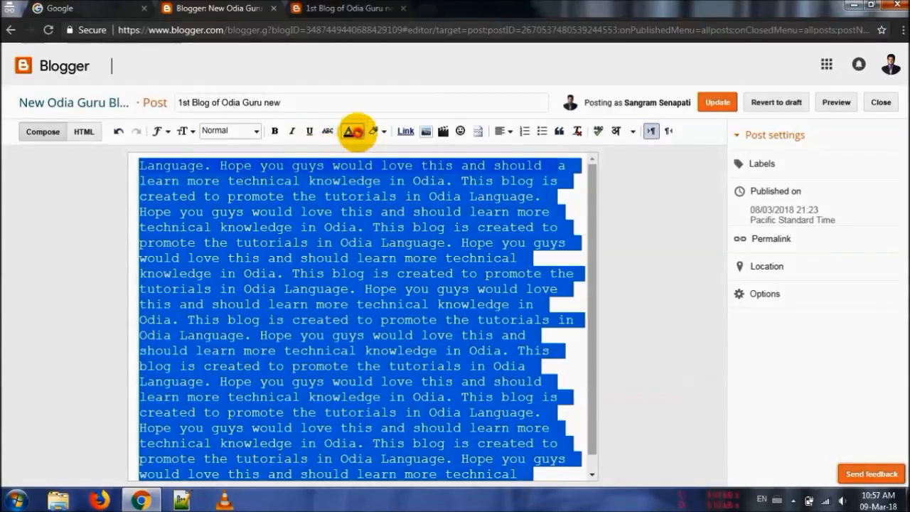
pyautogui.click(353, 131)
pyautogui.click(349, 168)
pyautogui.click(316, 212)
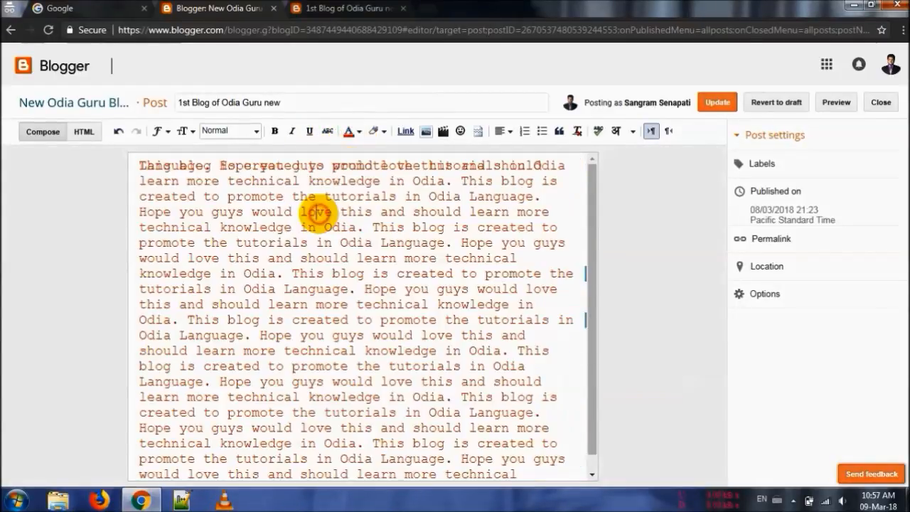
# Set the text background colour of the entire post body to red
pyautogui.hotkey('ctrl', 'a')
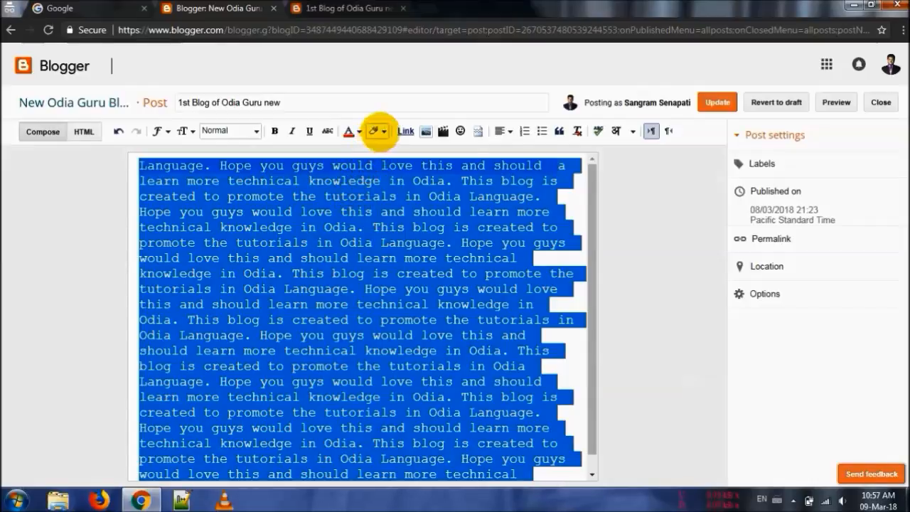
pyautogui.click(379, 131)
pyautogui.click(376, 168)
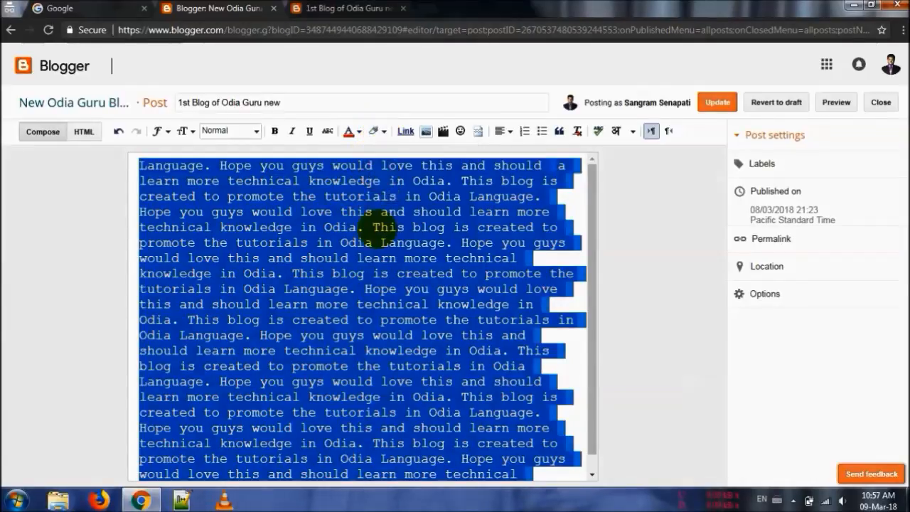
pyautogui.click(325, 227)
pyautogui.click(378, 131)
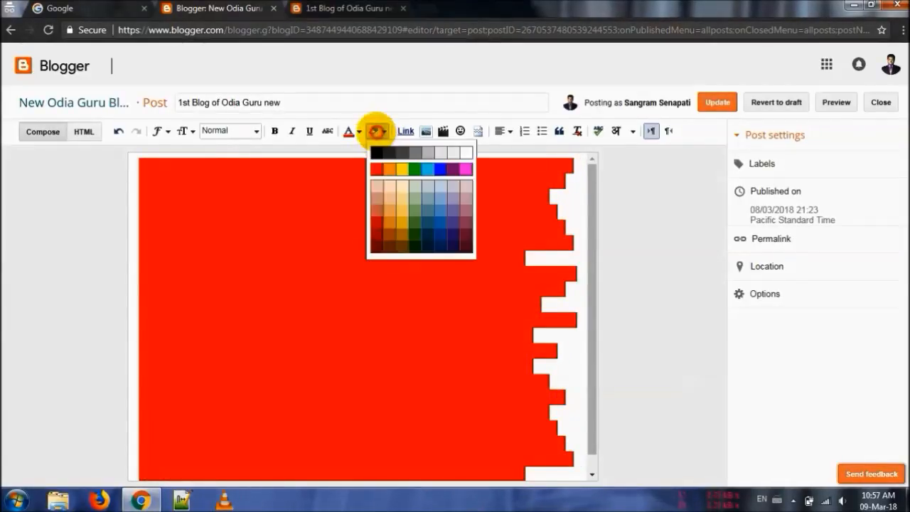
pyautogui.click(376, 135)
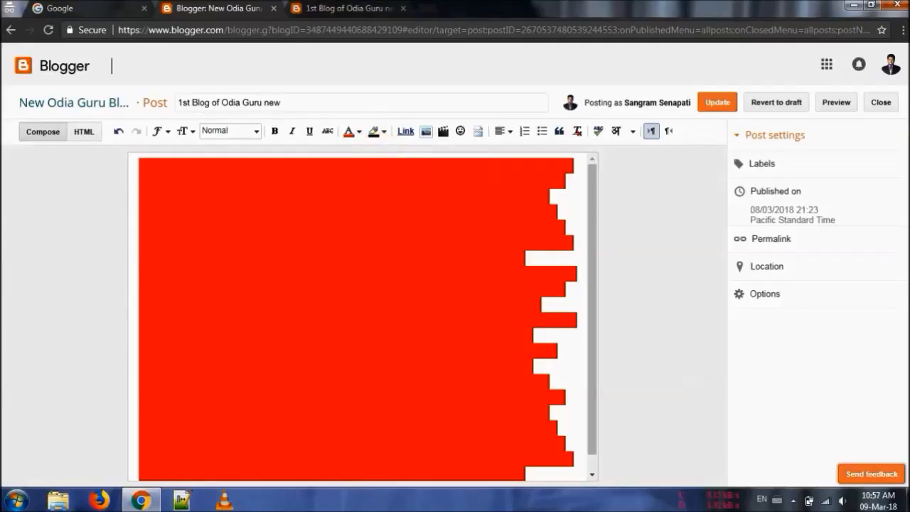
# Change the entire body's text background colour to black
pyautogui.hotkey('ctrl', 'a')
pyautogui.click(378, 130)
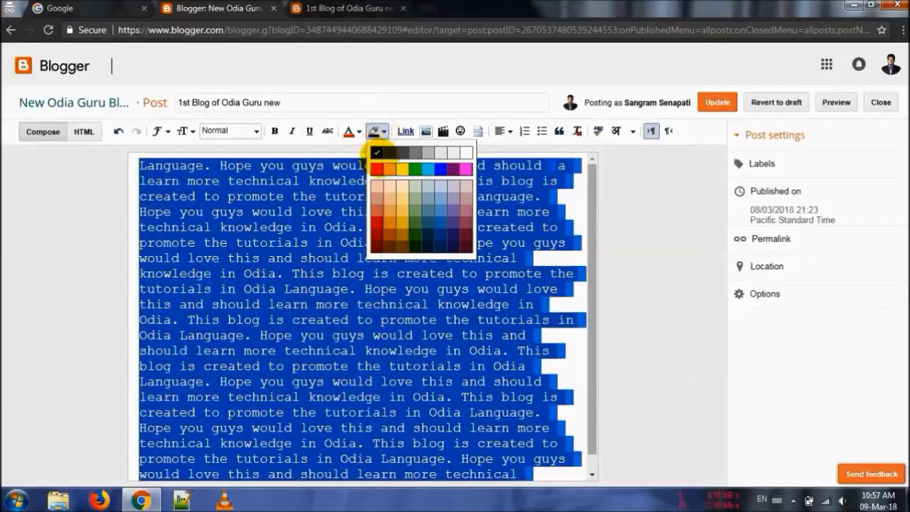
pyautogui.click(374, 149)
pyautogui.click(380, 203)
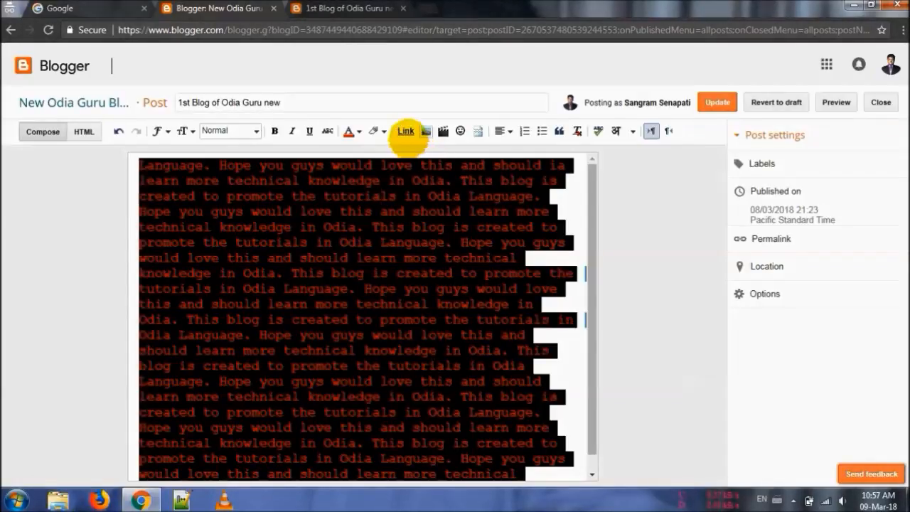
# Link the first occurrence of "knowledge" in the body to the web address google.com
pyautogui.doubleClick(321, 183)
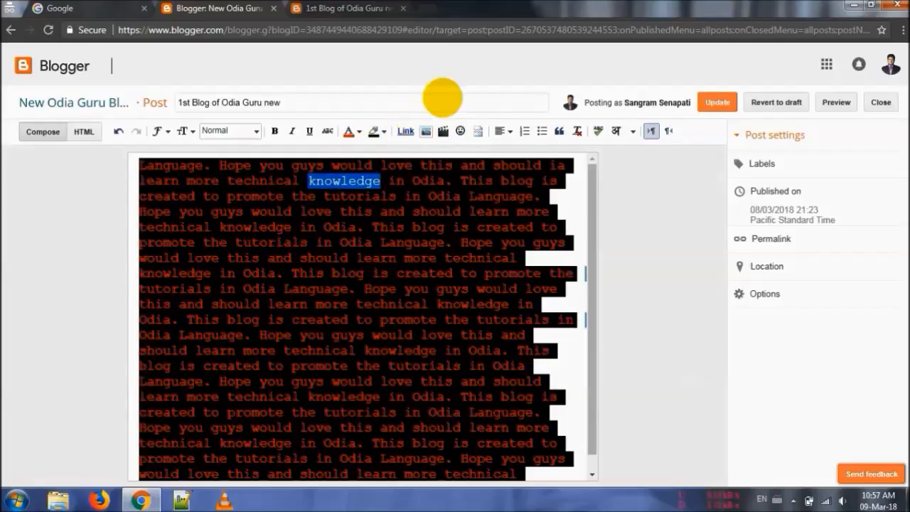
pyautogui.click(404, 131)
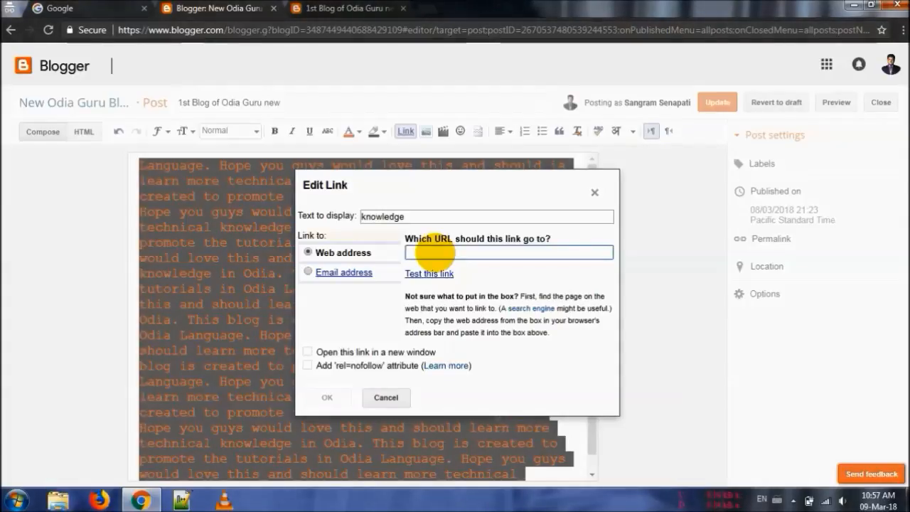
pyautogui.write('google.com')
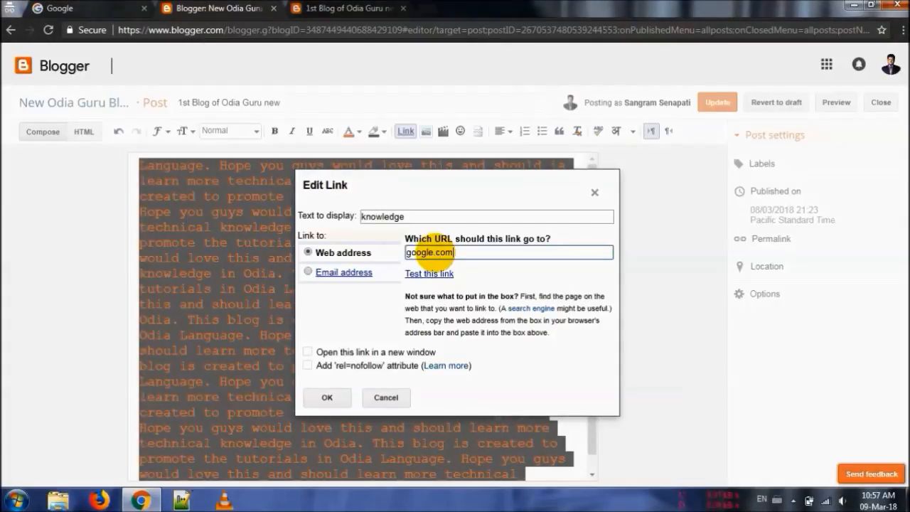
pyautogui.click(326, 396)
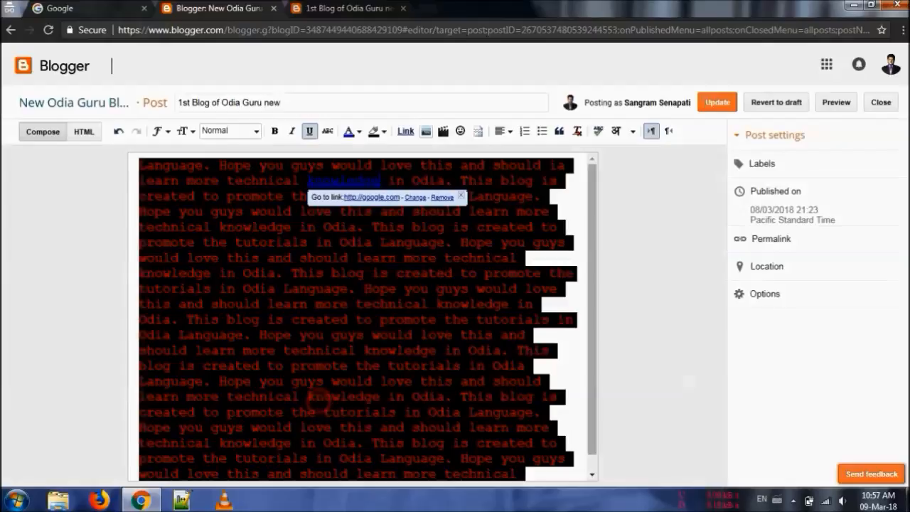
# Set the entire body's text colour to black and its background colour to white, keeping the "knowledge" link
pyautogui.click(276, 188)
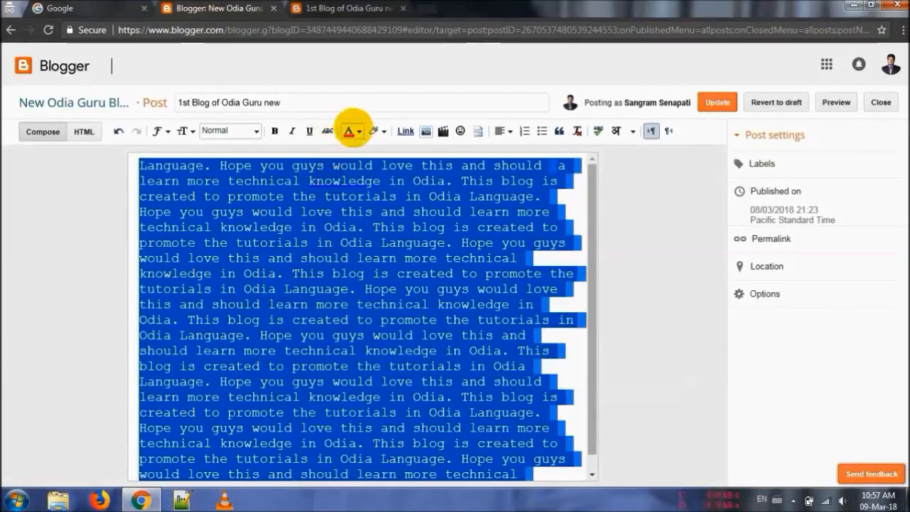
pyautogui.click(354, 130)
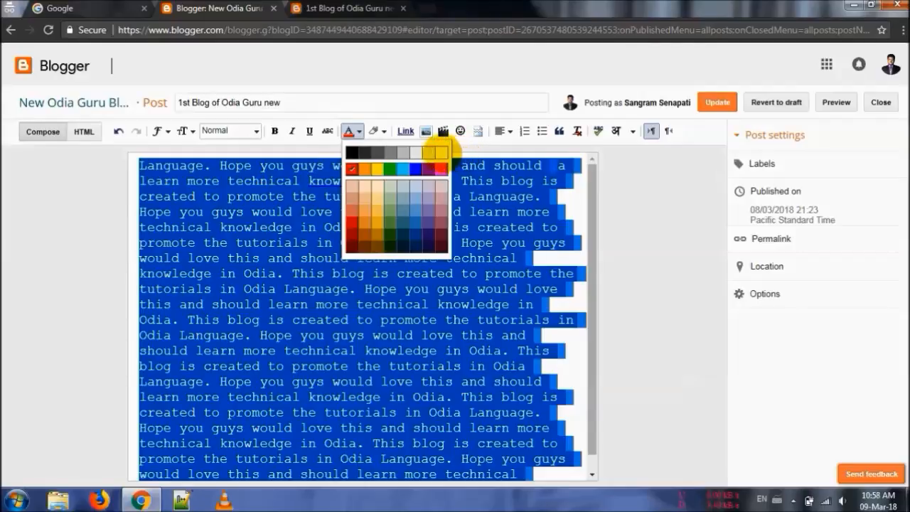
pyautogui.click(348, 133)
pyautogui.click(374, 130)
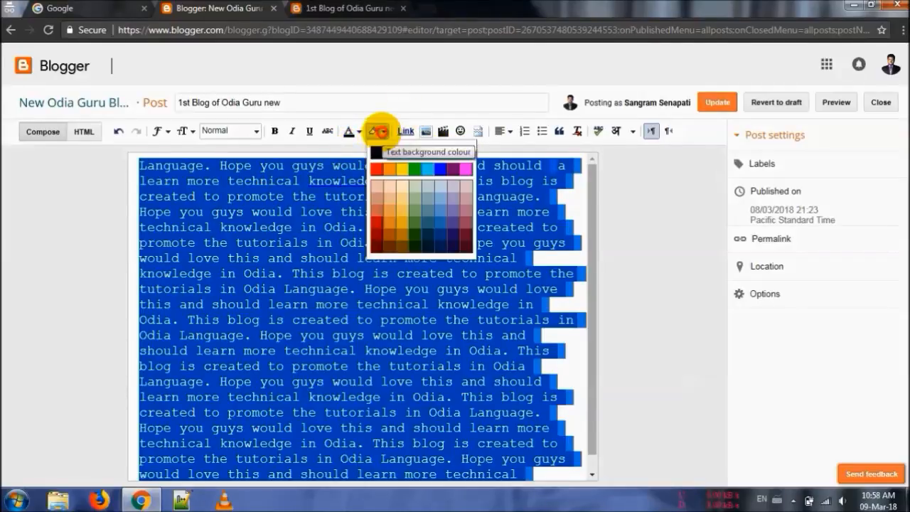
pyautogui.click(465, 150)
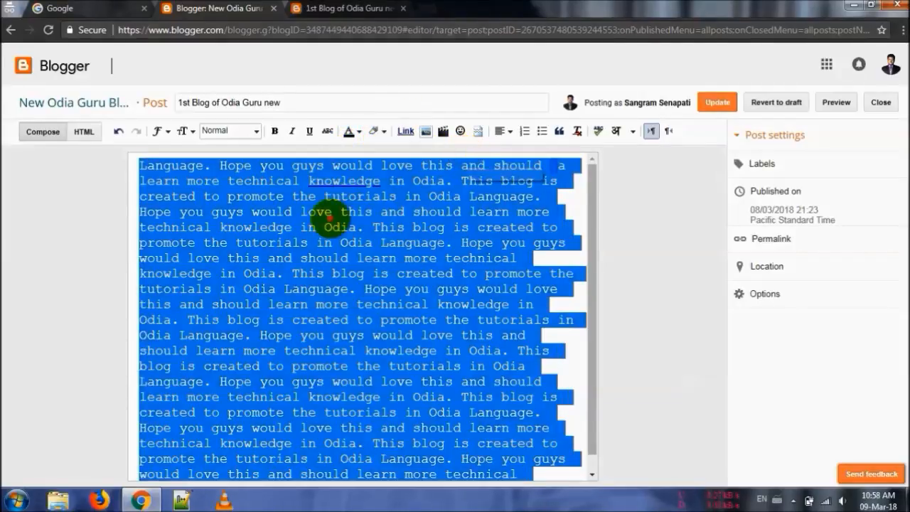
pyautogui.click(332, 212)
pyautogui.click(332, 180)
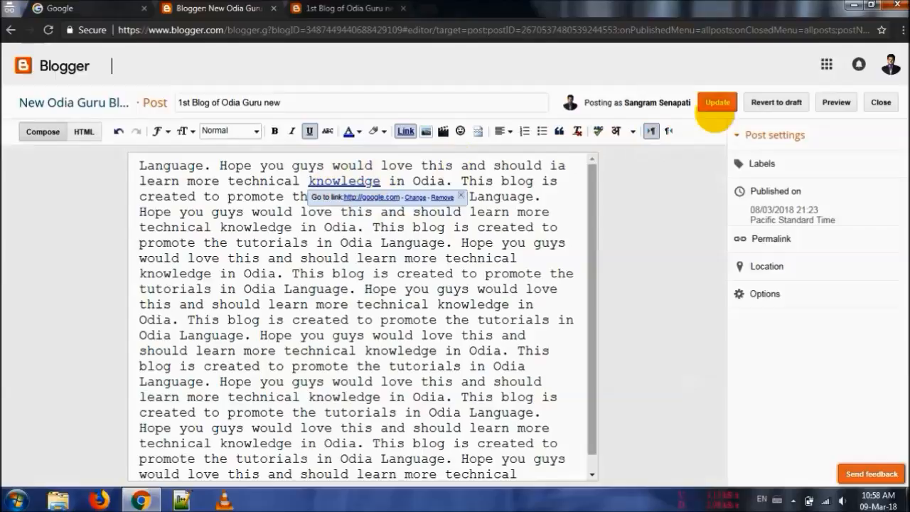
# Update the post and test the "knowledge" link on its live page, returning to the post after the linked site opens
pyautogui.click(721, 103)
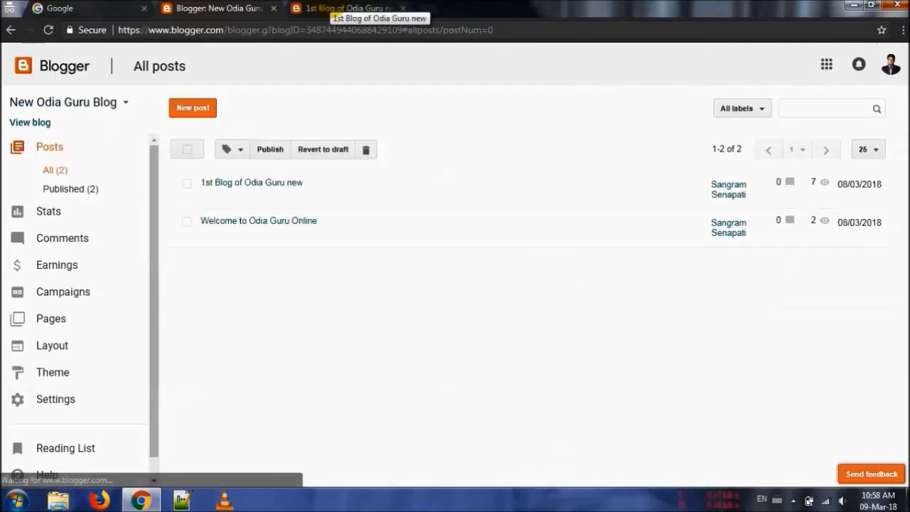
pyautogui.click(347, 9)
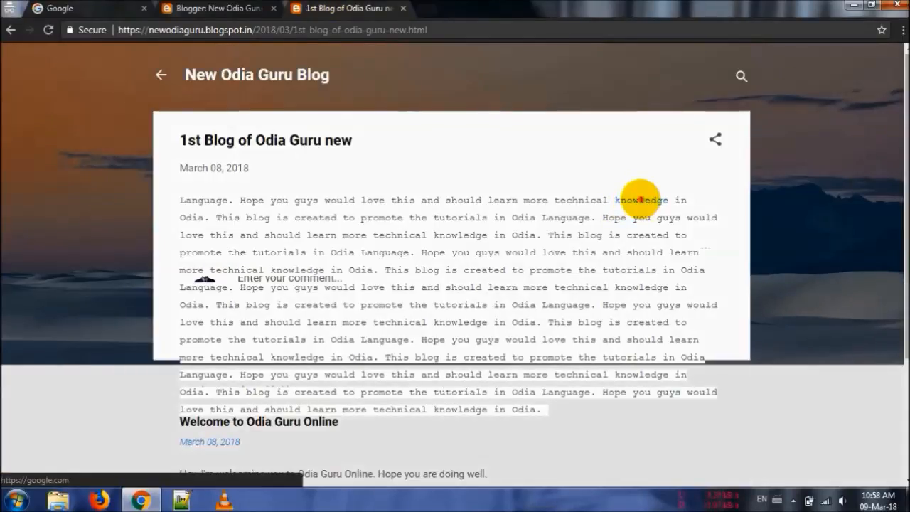
pyautogui.click(639, 199)
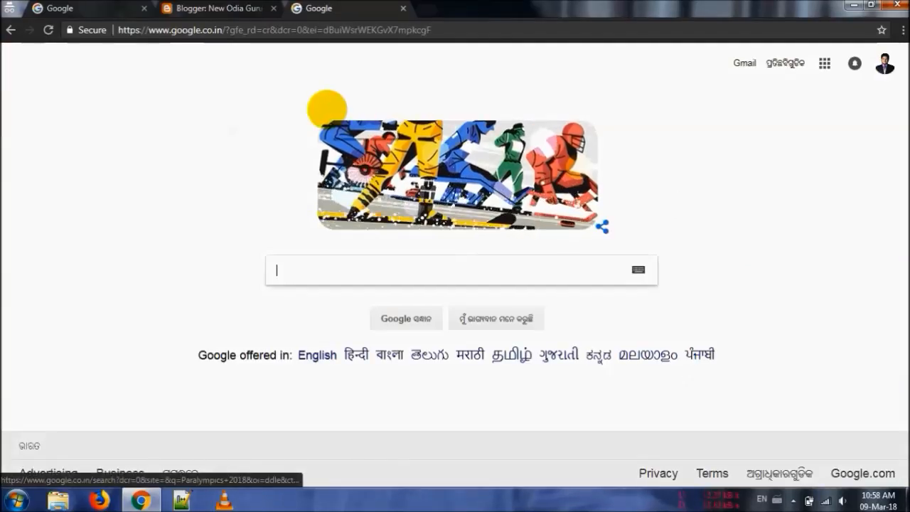
pyautogui.hotkey('alt', 'Left')
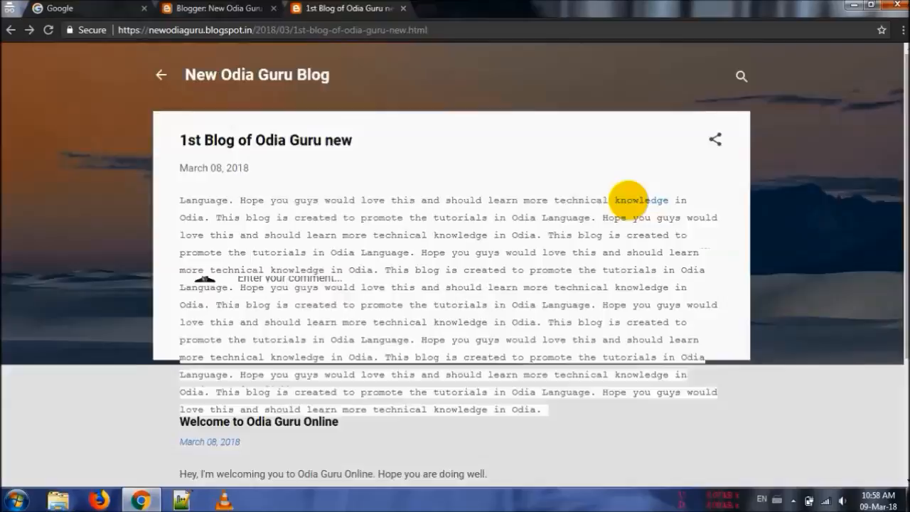
# Reopen "1st Blog of Odia Guru new" for editing and look at the sources offered for adding images and videos
pyautogui.hotkey('ctrl', 'shift', 'Tab')
pyautogui.click(211, 200)
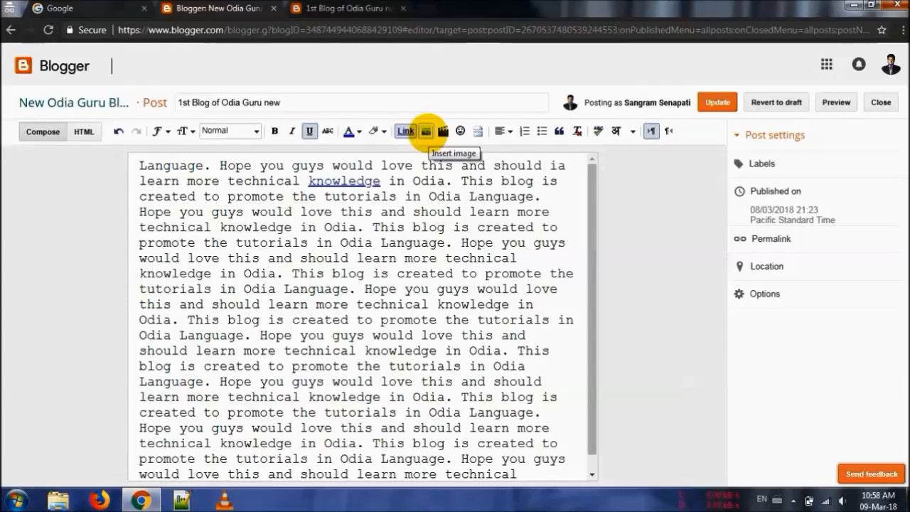
pyautogui.click(426, 130)
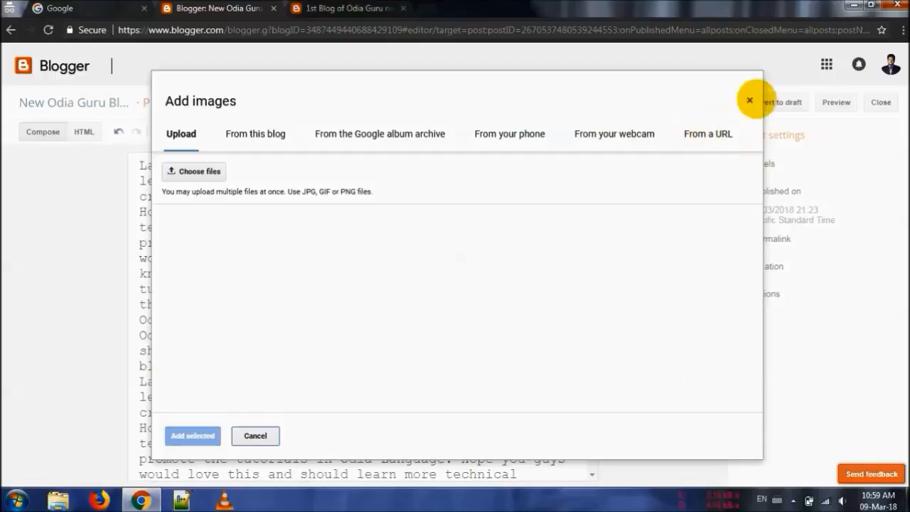
pyautogui.click(747, 99)
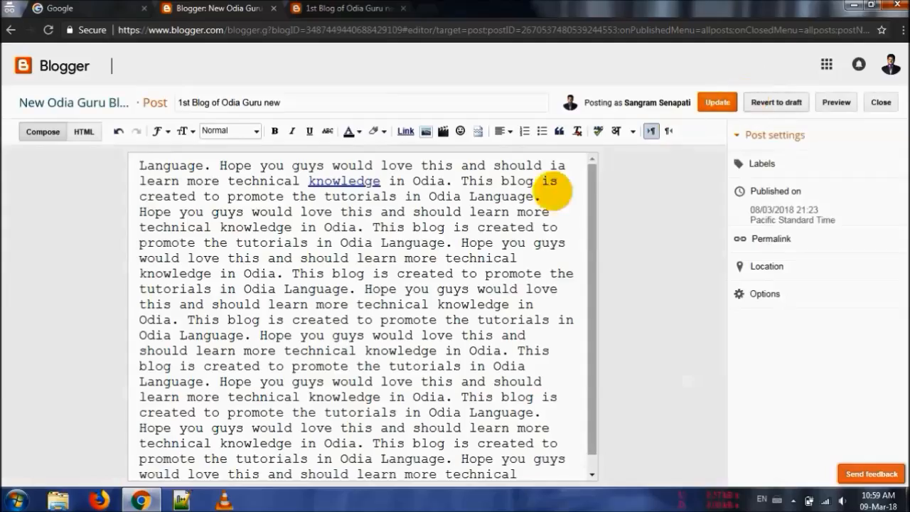
pyautogui.click(440, 133)
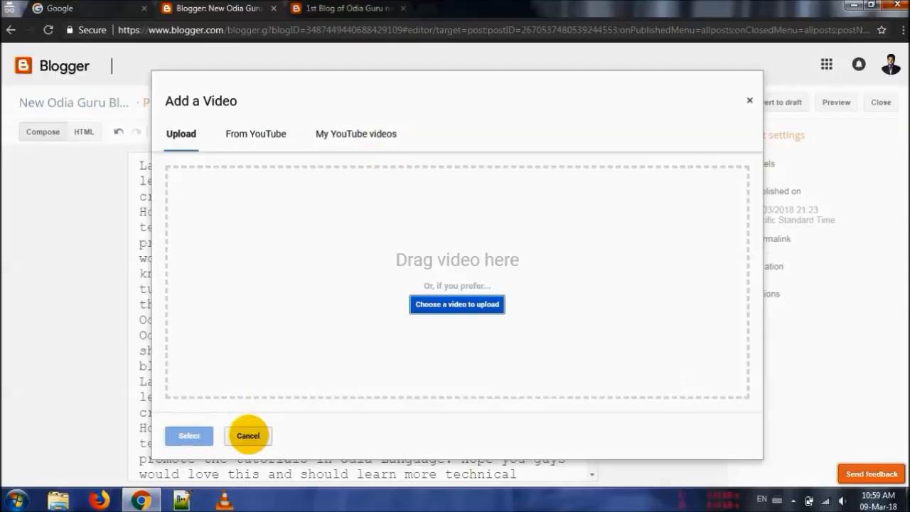
pyautogui.click(248, 435)
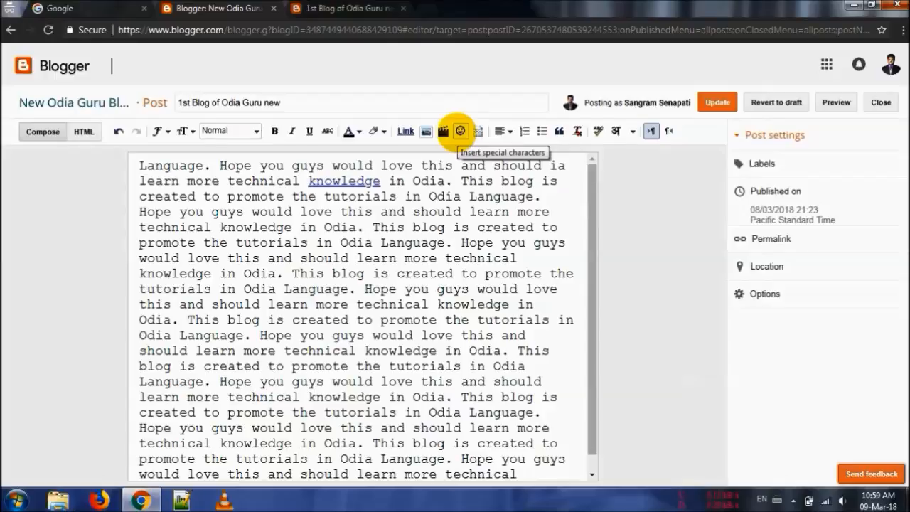
# Browse the special characters' arrow symbols and sketch a shape to search for matching symbols, without inserting any
pyautogui.click(460, 131)
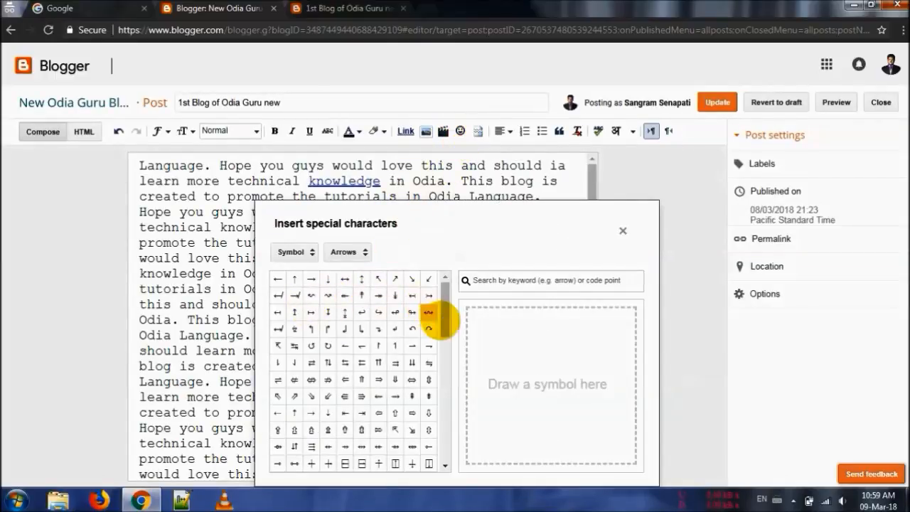
pyautogui.moveTo(443, 326); pyautogui.dragTo(443, 469)
pyautogui.click(623, 228)
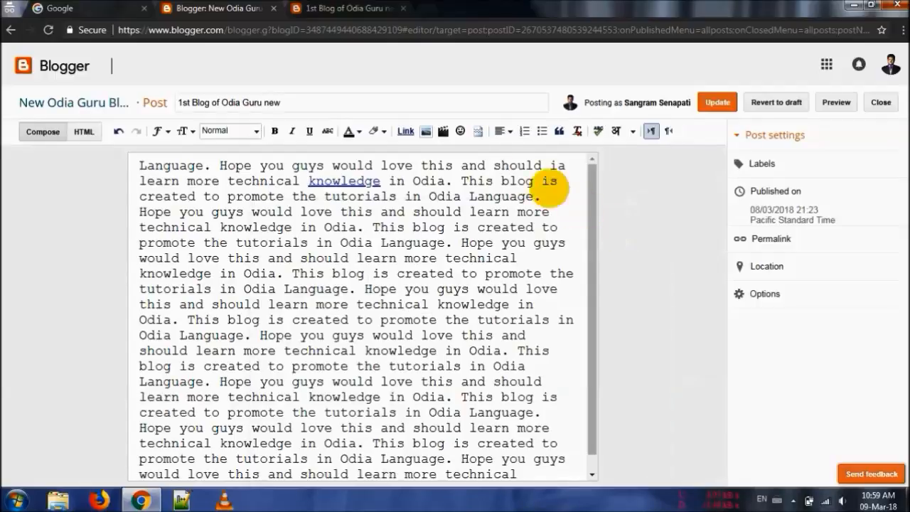
pyautogui.click(460, 131)
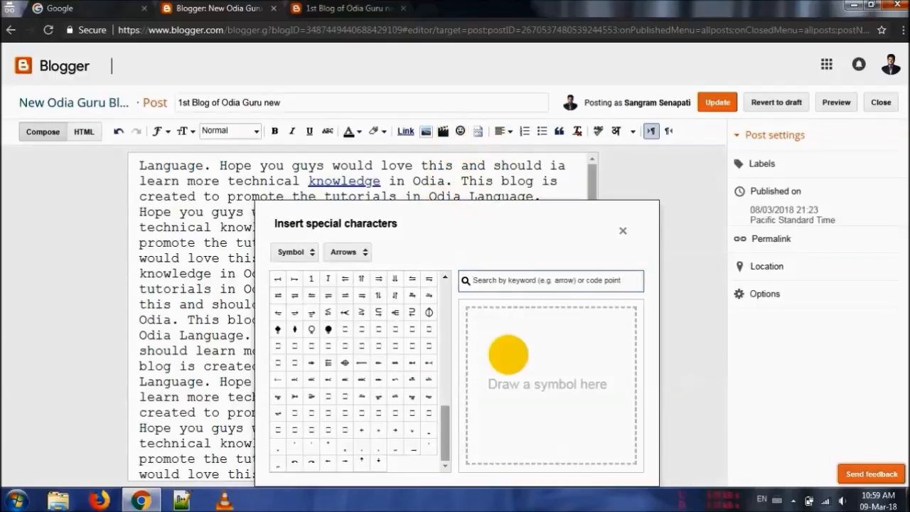
pyautogui.moveTo(490, 410)
pyautogui.mouseDown()
pyautogui.moveTo(573, 351)
pyautogui.moveTo(502, 416)
pyautogui.mouseUp()
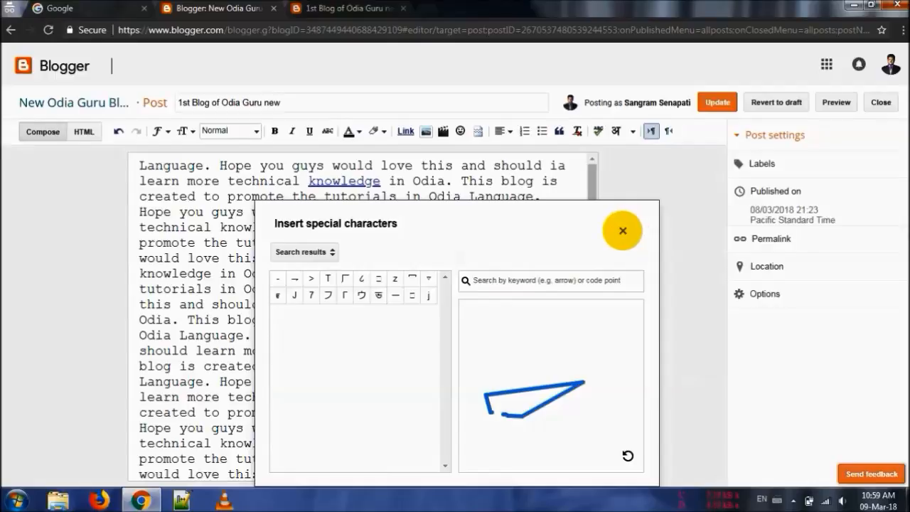
pyautogui.click(622, 230)
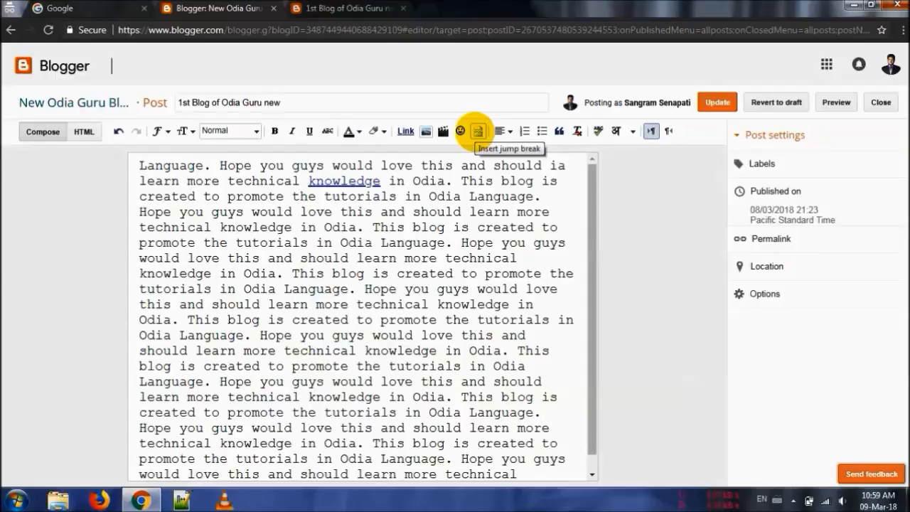
# Check the post's excerpt on the live blog's home page and return to the post editor
pyautogui.click(324, 9)
pyautogui.click(160, 69)
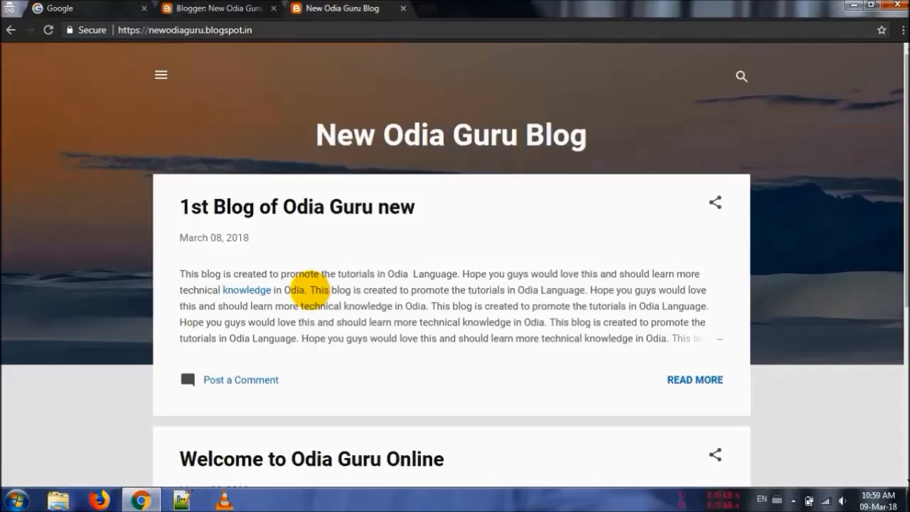
pyautogui.click(238, 9)
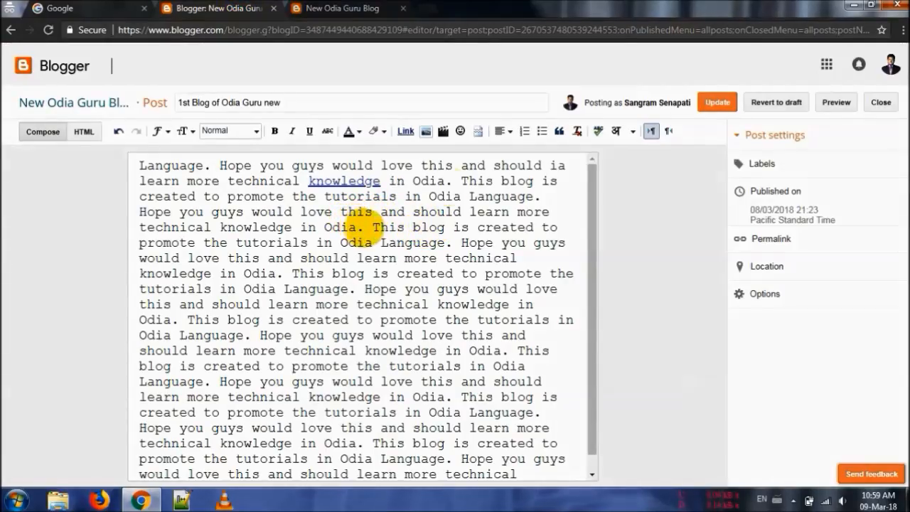
# Insert a jump break in place of the space after the sentence containing the "knowledge" link, and update the post
pyautogui.click(457, 180)
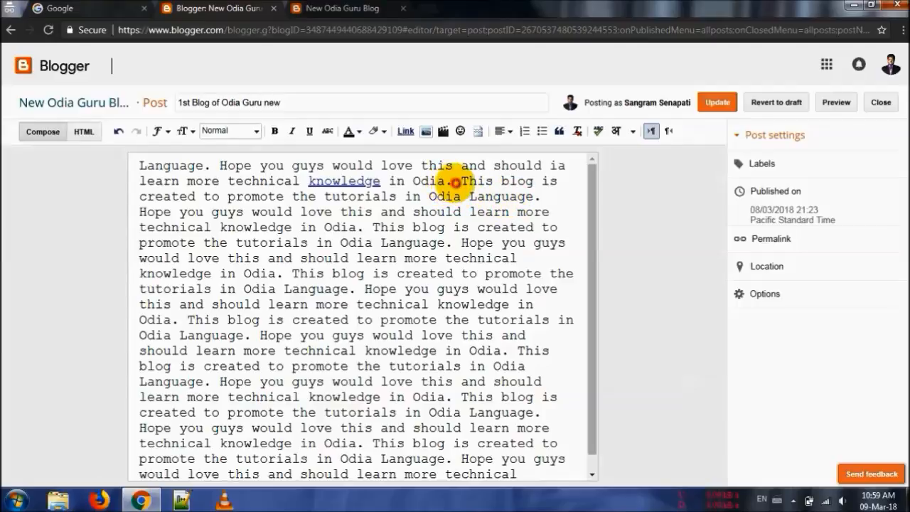
pyautogui.press('BackSpace')
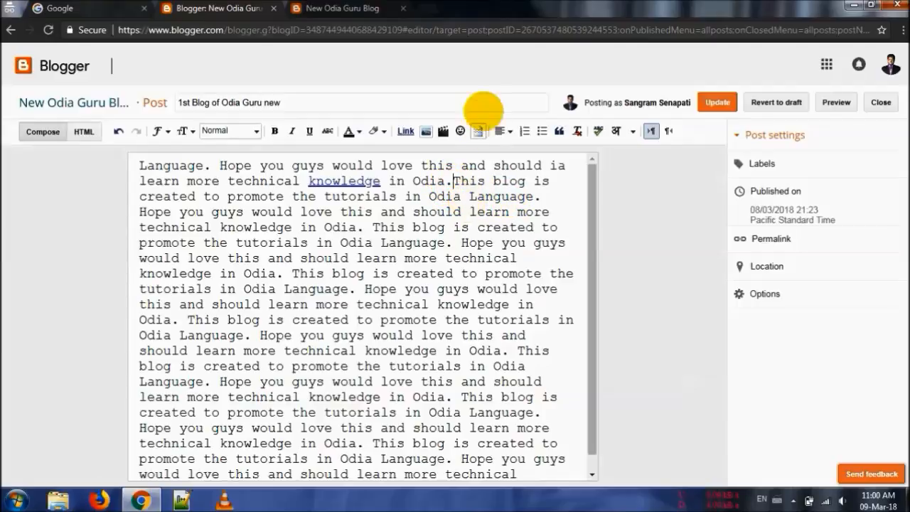
pyautogui.click(477, 131)
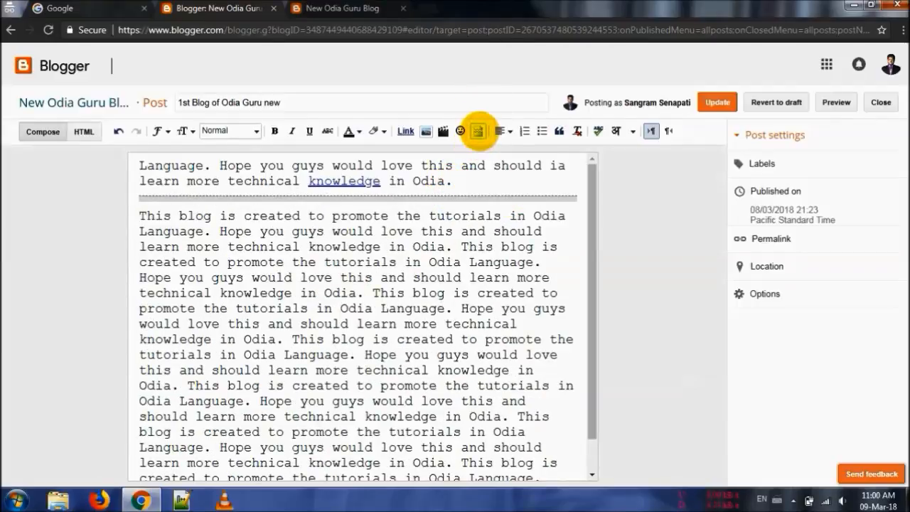
pyautogui.click(719, 107)
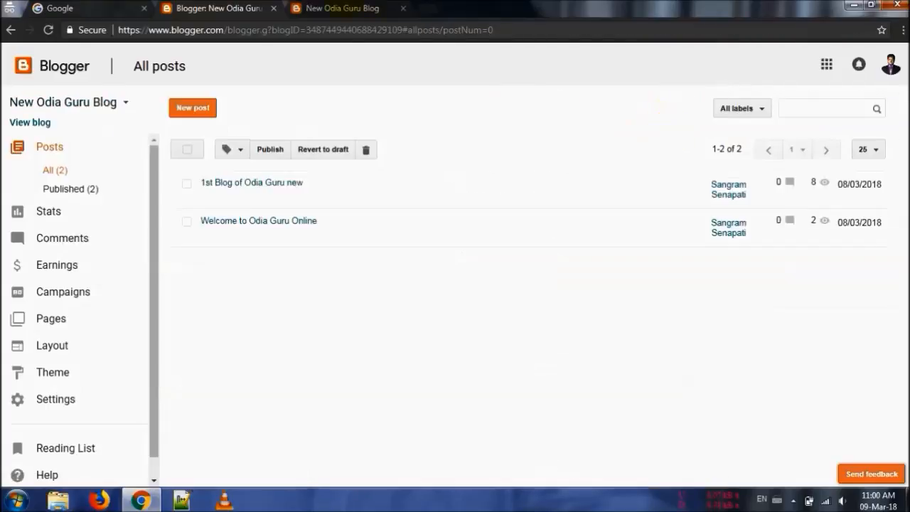
# Check the post's excerpt on the live blog, and reopen "1st Blog of Odia Guru new" to remove its jump break
pyautogui.click(356, 7)
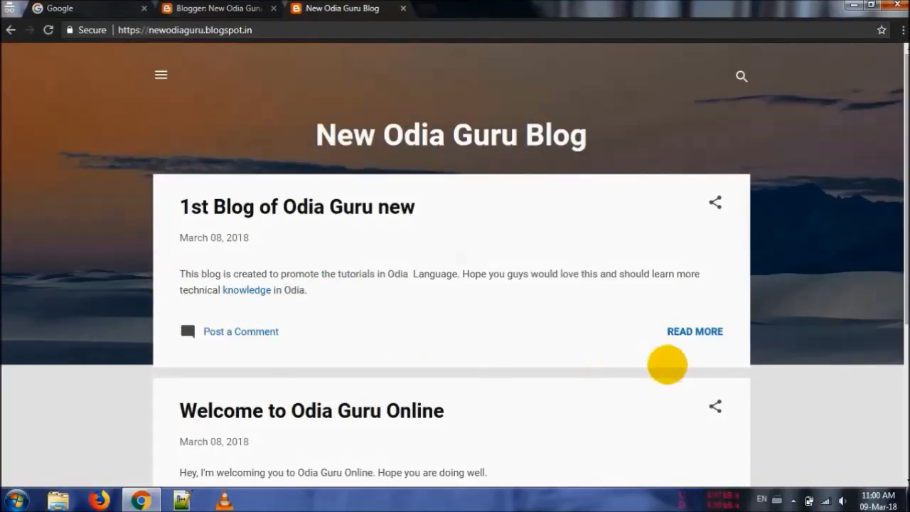
pyautogui.hotkey('ctrl', 'shift', 'Tab')
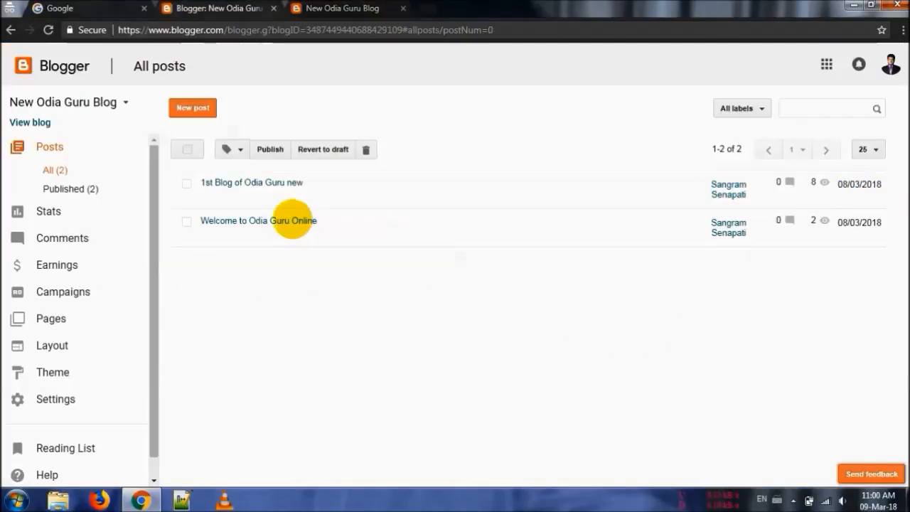
pyautogui.click(206, 197)
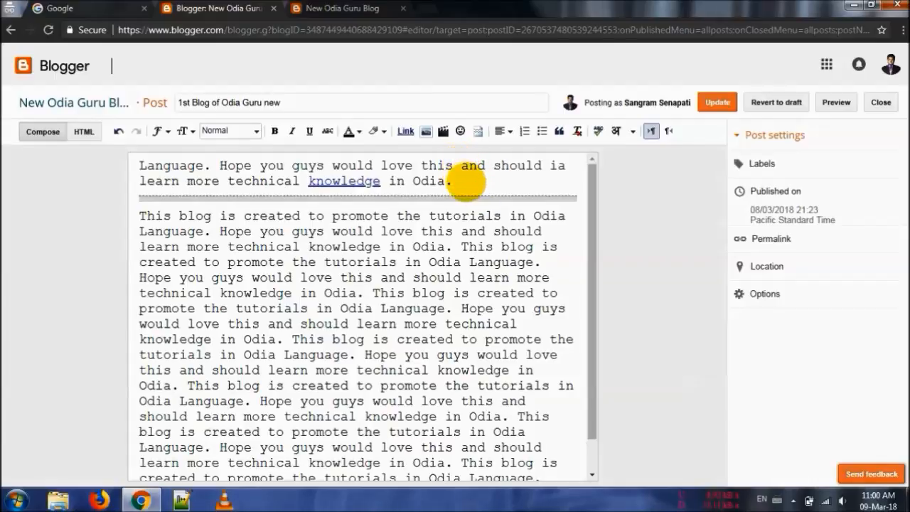
pyautogui.press('Delete')
pyautogui.press('Delete')
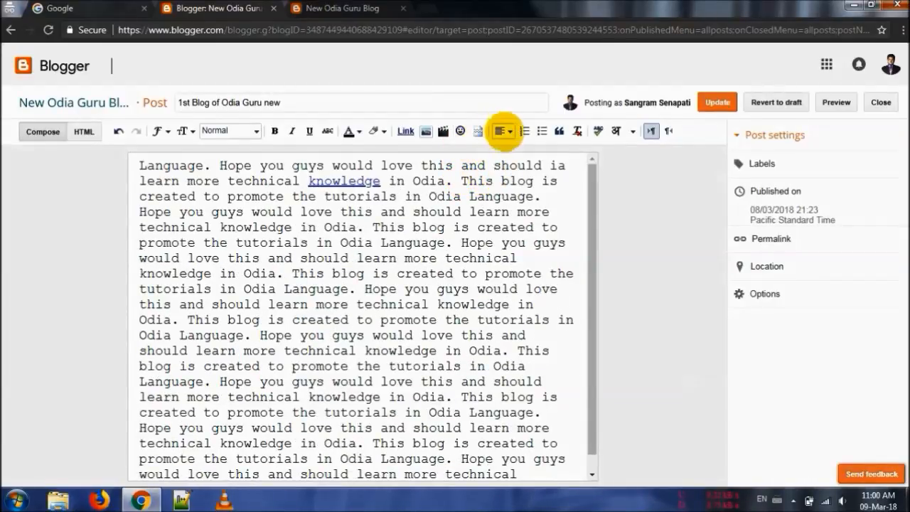
# Try centre and right alignment on the post's entire text, and settle on justified alignment
pyautogui.hotkey('ctrl', 'a')
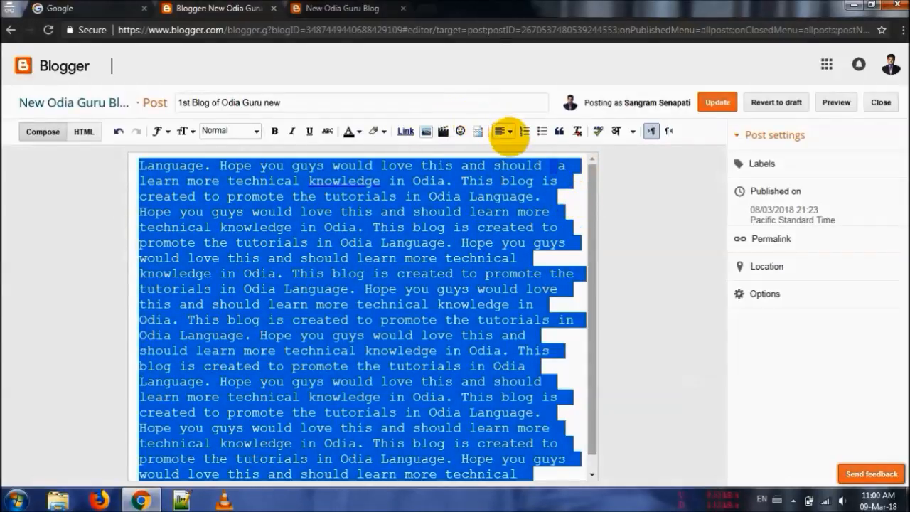
pyautogui.click(502, 131)
pyautogui.click(517, 165)
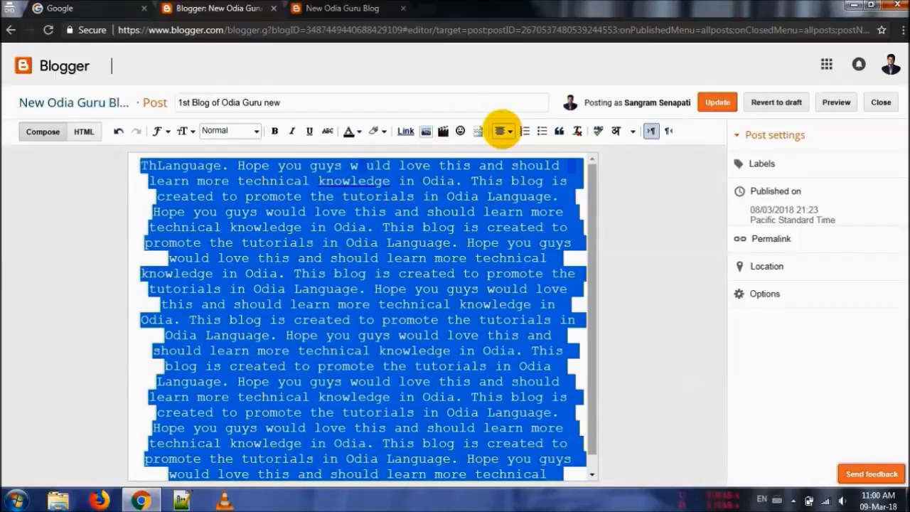
pyautogui.click(501, 131)
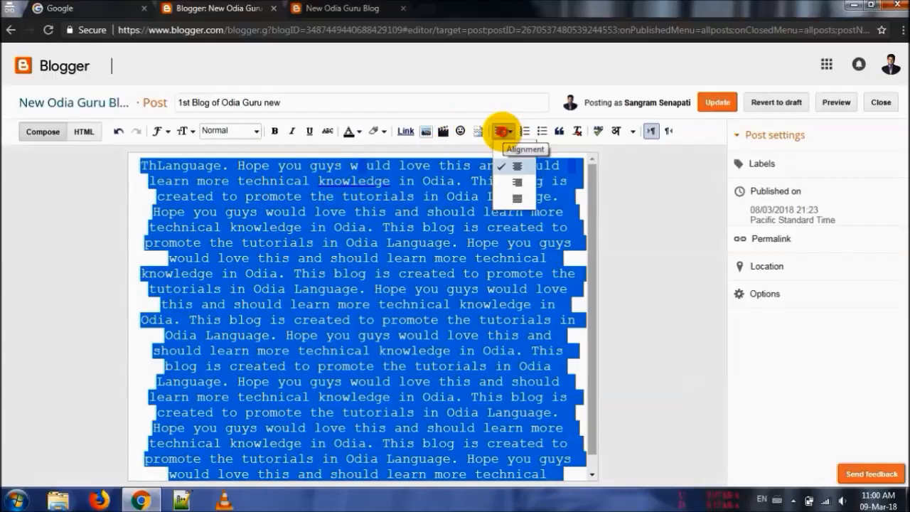
pyautogui.click(503, 182)
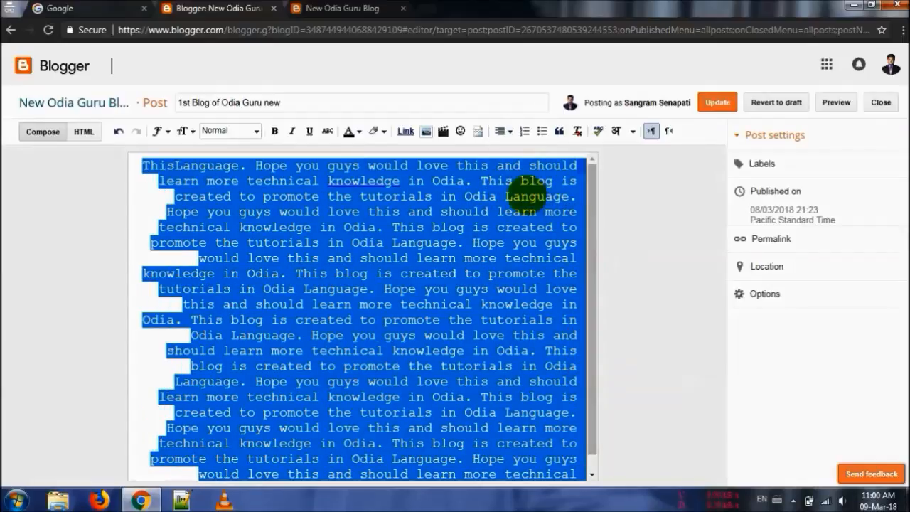
pyautogui.click(503, 130)
pyautogui.click(511, 195)
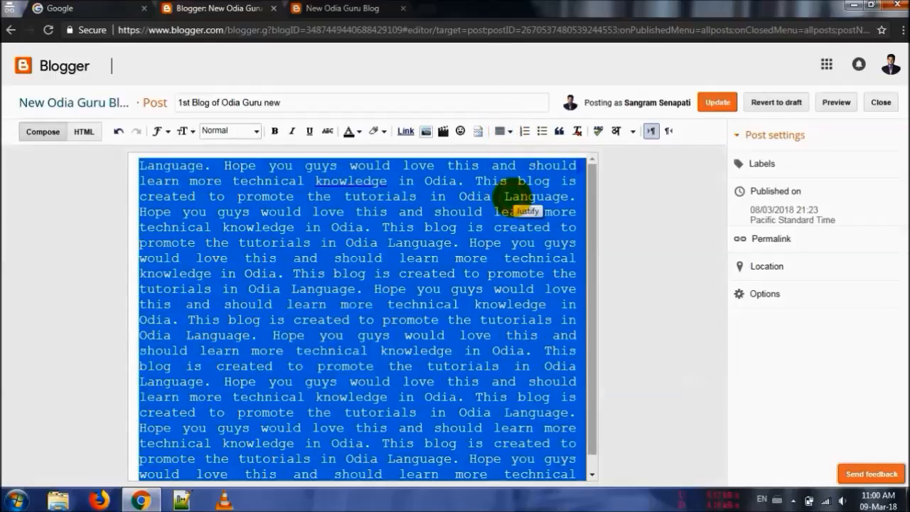
pyautogui.click(449, 212)
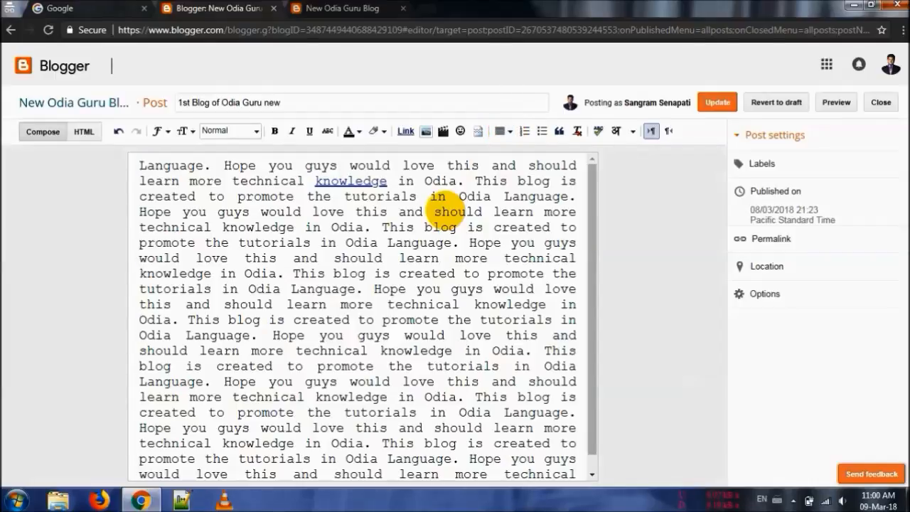
# Update the post and check its justified text on the live blog's post page
pyautogui.press('Down')
pyautogui.press('Down')
pyautogui.press('Down')
pyautogui.press('Down')
pyautogui.press('Down')
pyautogui.press('Down')
pyautogui.press('Down')
pyautogui.press('Down')
pyautogui.press('Down')
pyautogui.press('Down')
pyautogui.press('Down')
pyautogui.press('Down')
pyautogui.press('Down')
pyautogui.press('Down')
pyautogui.press('Down')
pyautogui.press('Down')
pyautogui.press('Down')
pyautogui.press('Down')
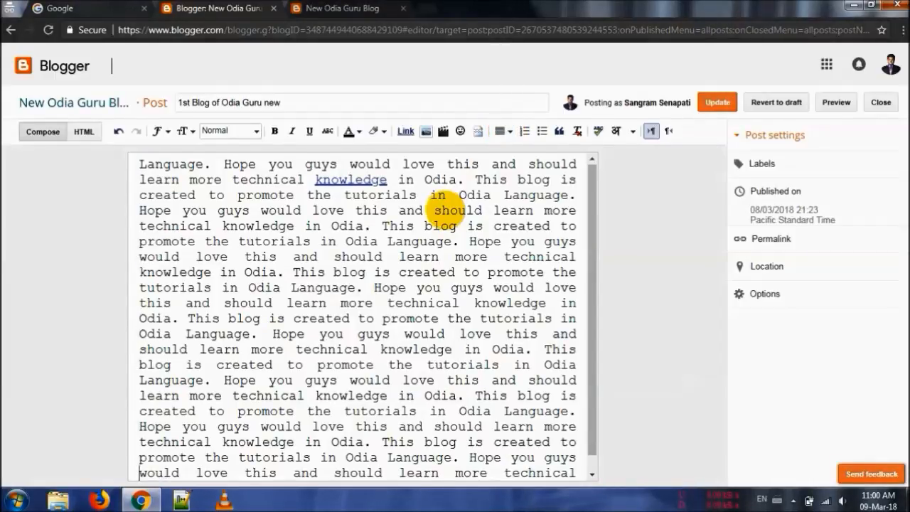
pyautogui.press('Up')
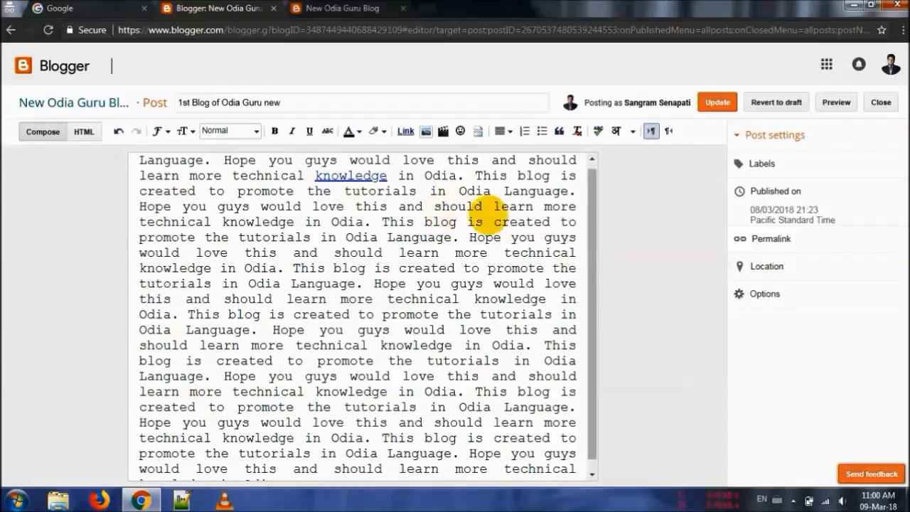
pyautogui.moveTo(592, 198); pyautogui.dragTo(585, 173)
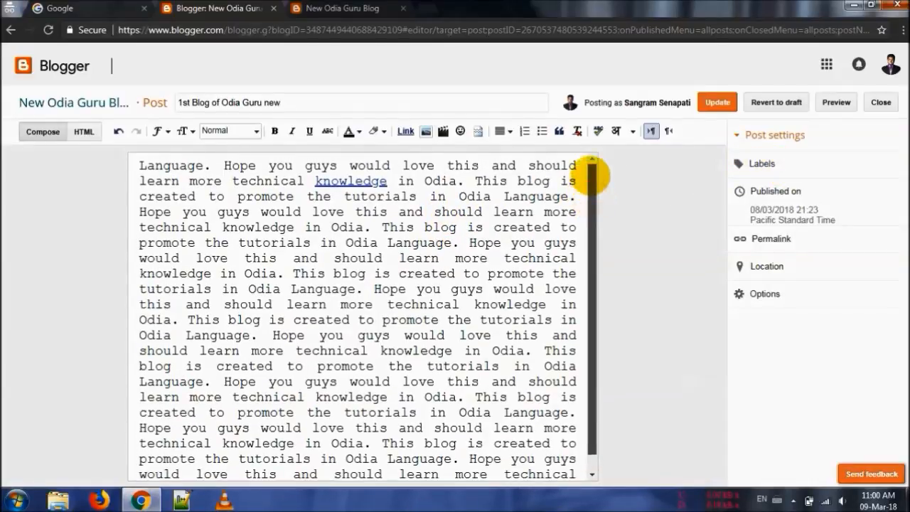
pyautogui.click(292, 165)
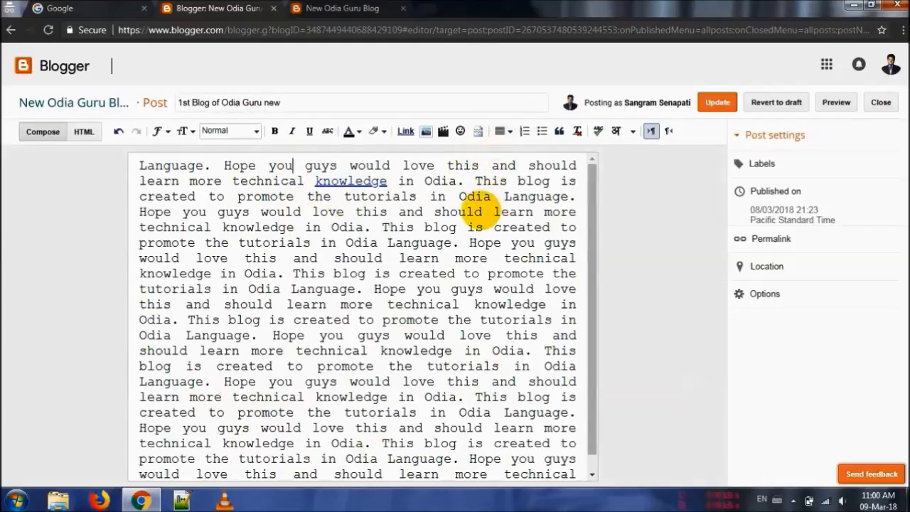
pyautogui.click(717, 103)
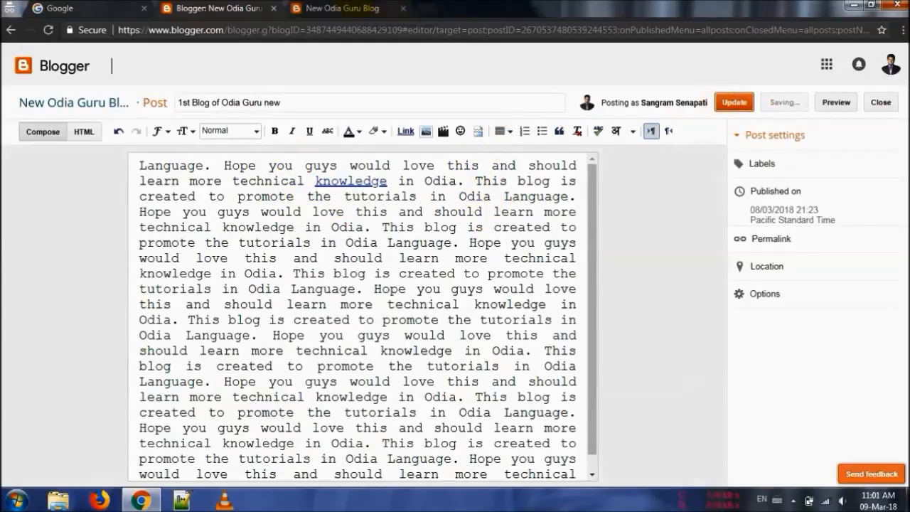
pyautogui.click(355, 8)
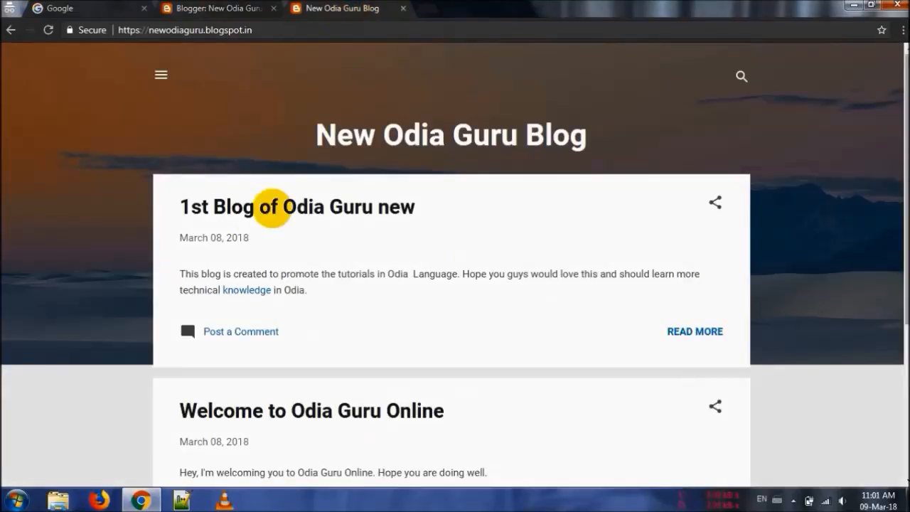
pyautogui.click(205, 206)
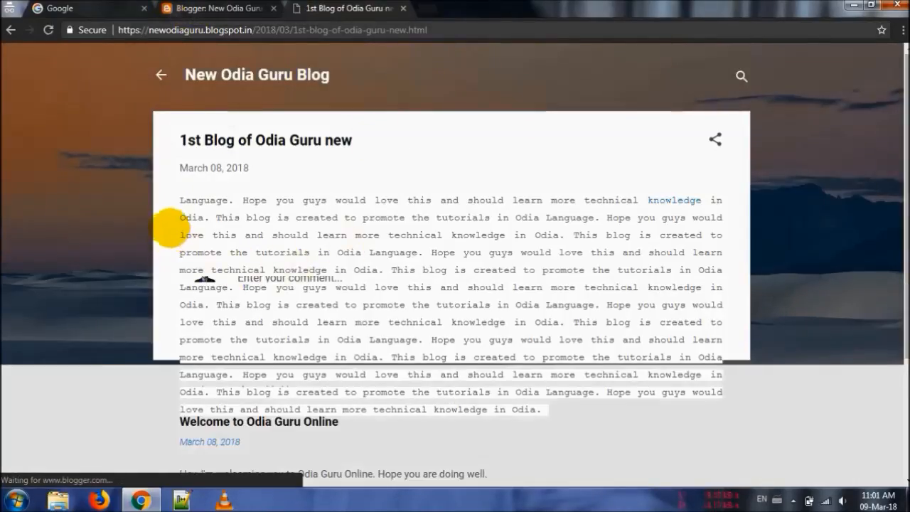
# Reopen "1st Blog of Odia Guru new" for editing and start a numbered list a few lines below its last paragraph
pyautogui.hotkey('ctrl', 'shift', 'Tab')
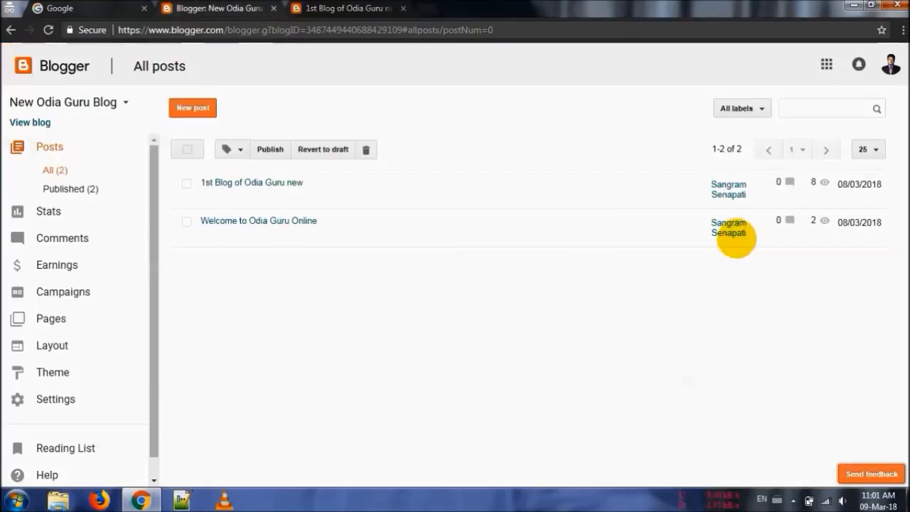
pyautogui.click(205, 197)
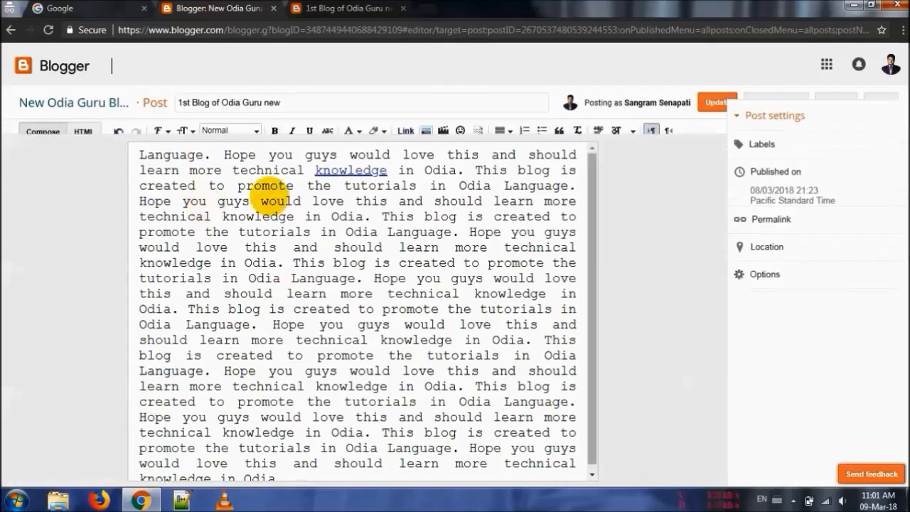
pyautogui.hotkey('ctrl', 'a')
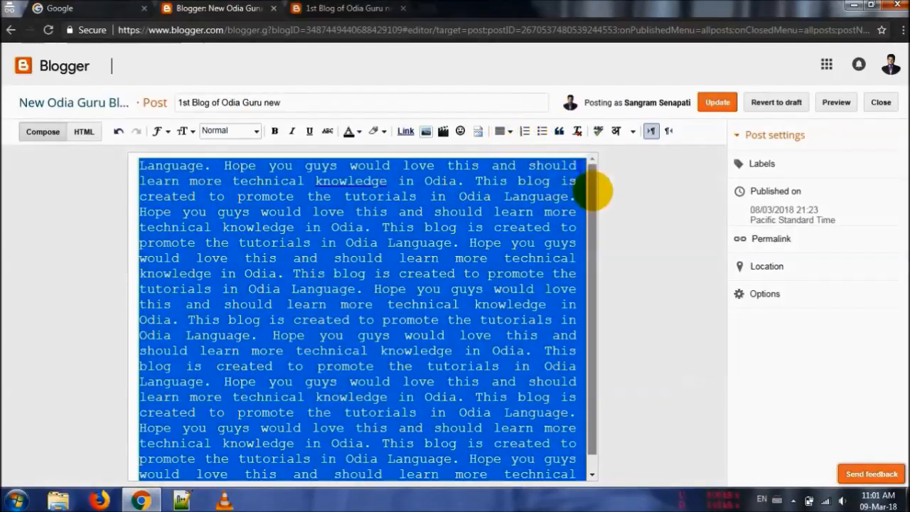
pyautogui.moveTo(589, 183); pyautogui.dragTo(589, 305)
pyautogui.click(301, 473)
pyautogui.press('Return')
pyautogui.press('Return')
pyautogui.press('Return')
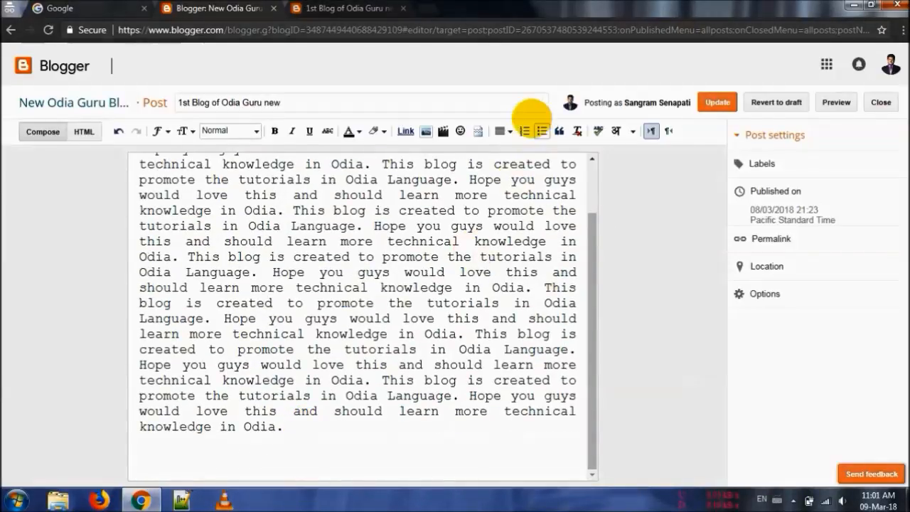
pyautogui.click(524, 130)
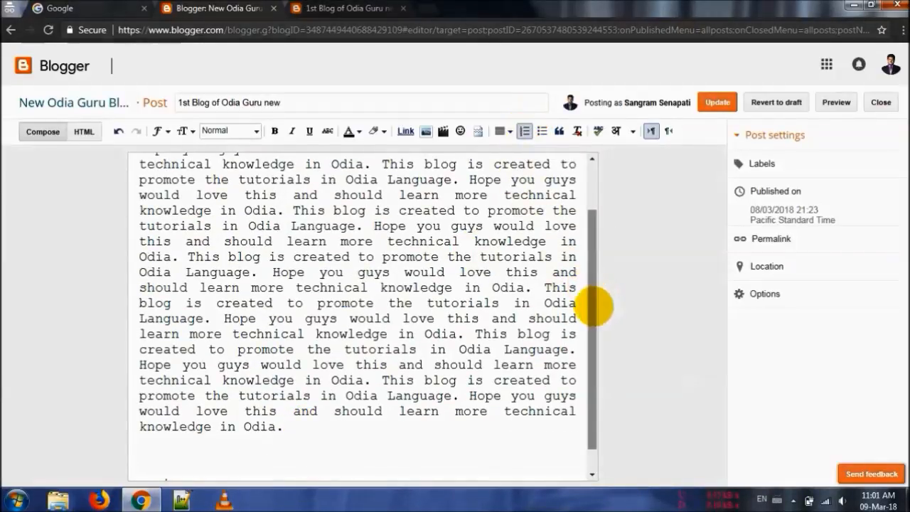
# Fill the numbered list with "C Programming", "Java Programming" and "Blogger Tutorials.", and update the post
pyautogui.scroll(-2, 589, 376)
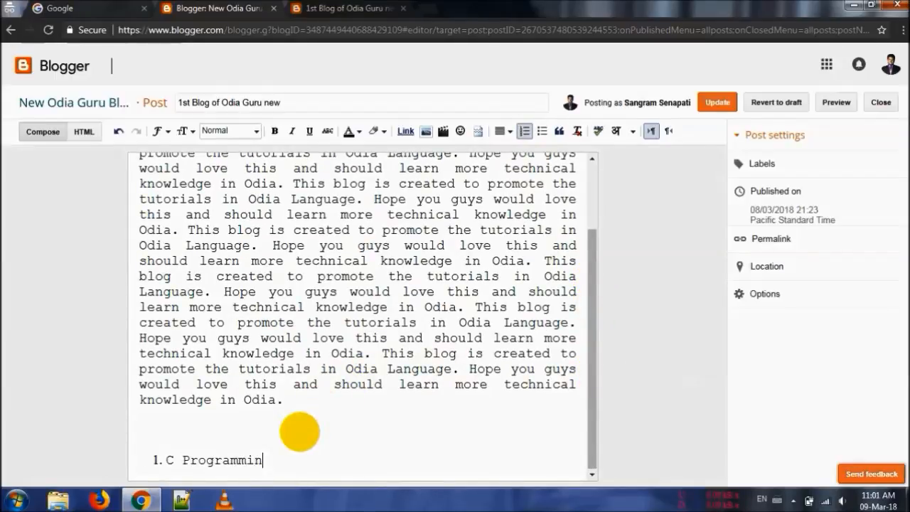
pyautogui.press('Return')
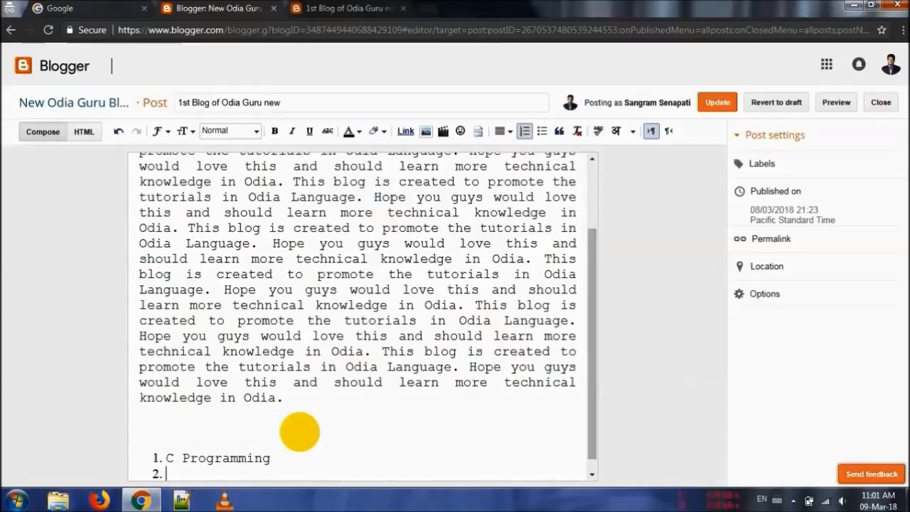
pyautogui.write('Java Programming')
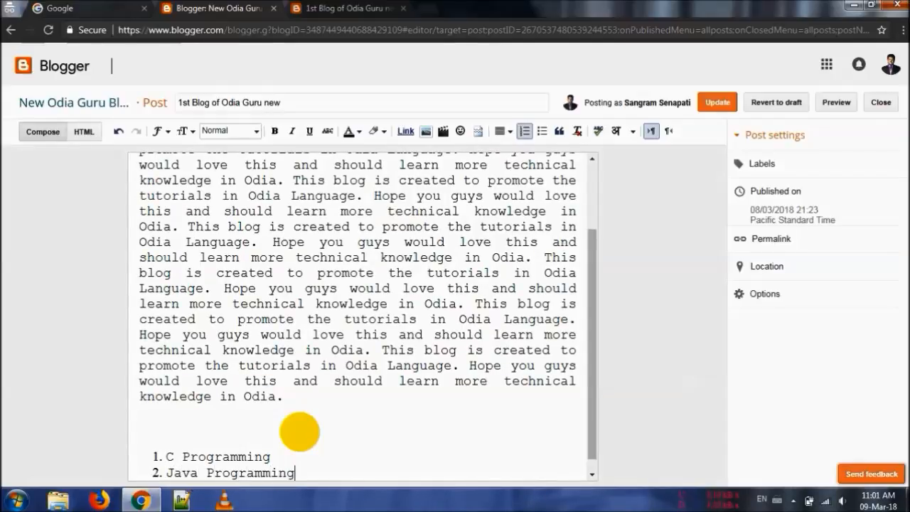
pyautogui.press('Return')
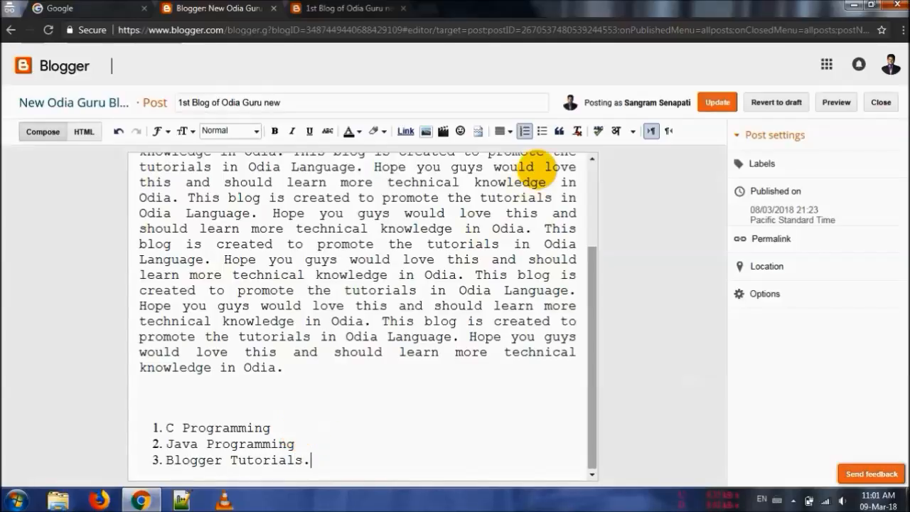
pyautogui.click(715, 102)
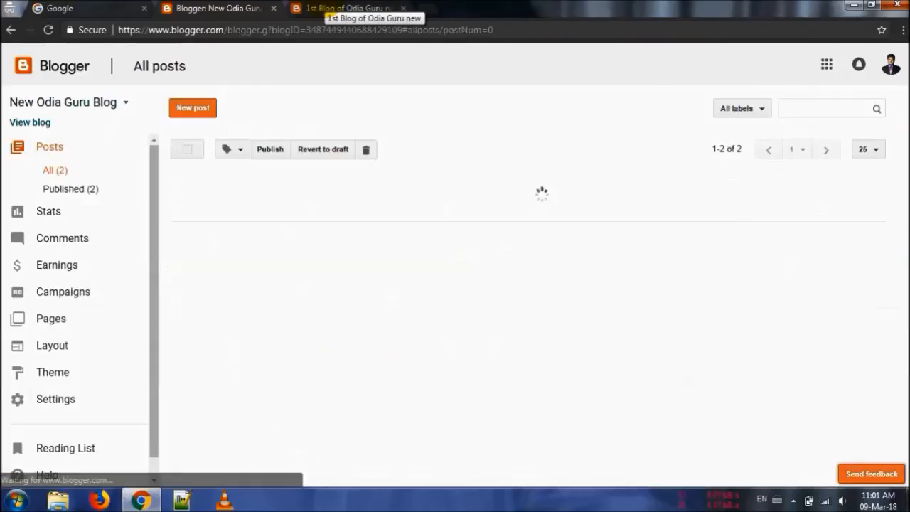
# View the updated post on the live blog, opening it afresh from the post list, and examine its numbered list
pyautogui.click(334, 8)
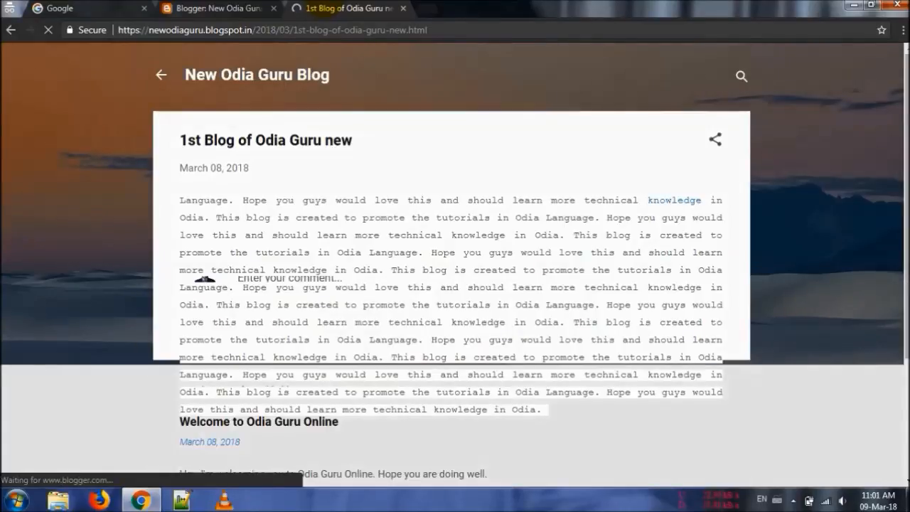
pyautogui.scroll(-2, 455, 264)
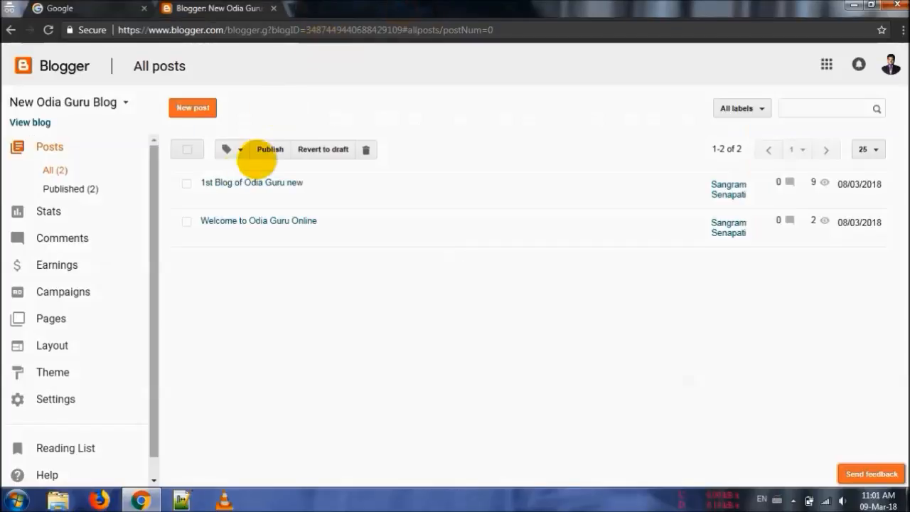
pyautogui.click(226, 198)
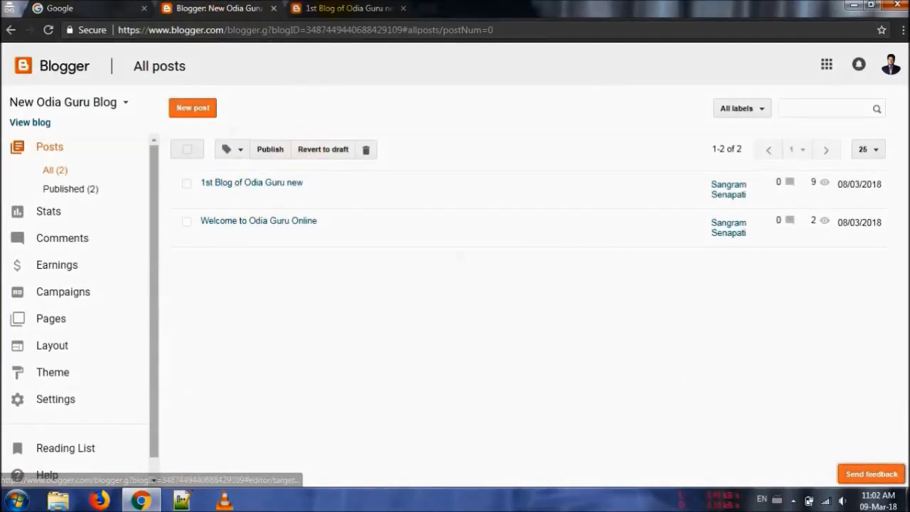
pyautogui.click(339, 7)
pyautogui.scroll(-2, 340, 6)
pyautogui.scroll(-1, 454, 284)
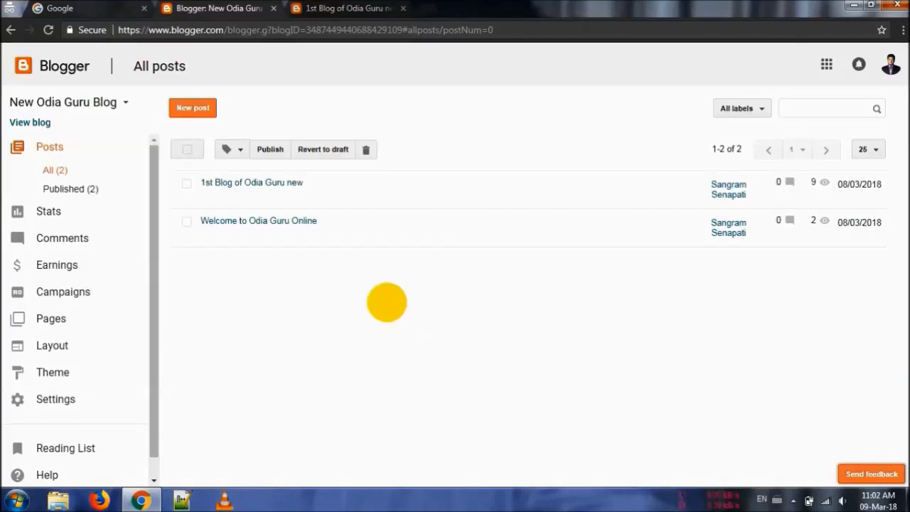
# Reopen the post for editing and end the numbered list after "Blogger Tutorials.", leaving the cursor on a plain line below it
pyautogui.click(205, 191)
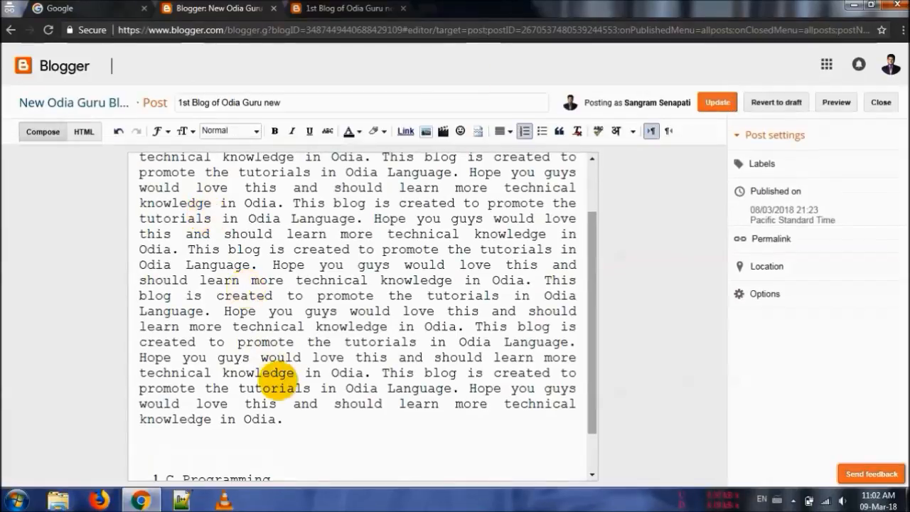
pyautogui.click(290, 460)
pyautogui.press('Down')
pyautogui.hotkey('ctrl', 'Home')
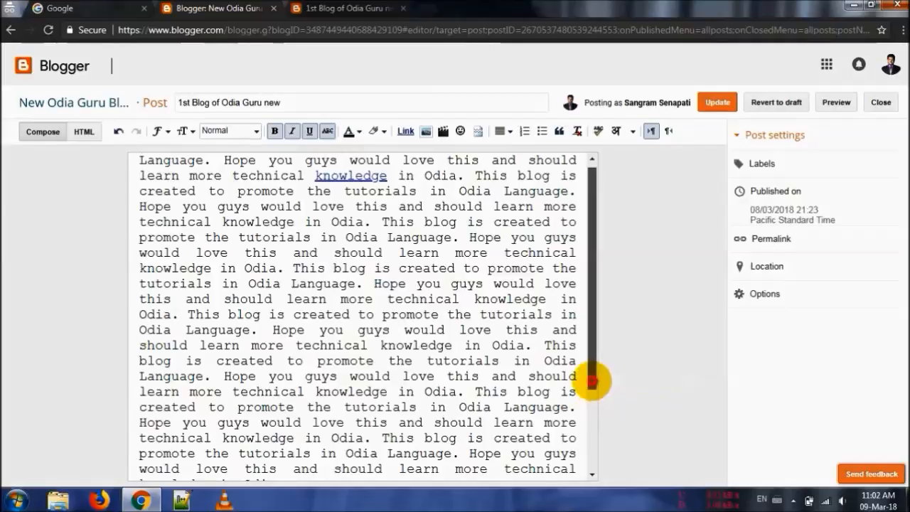
pyautogui.moveTo(593, 377); pyautogui.dragTo(591, 475)
pyautogui.click(310, 460)
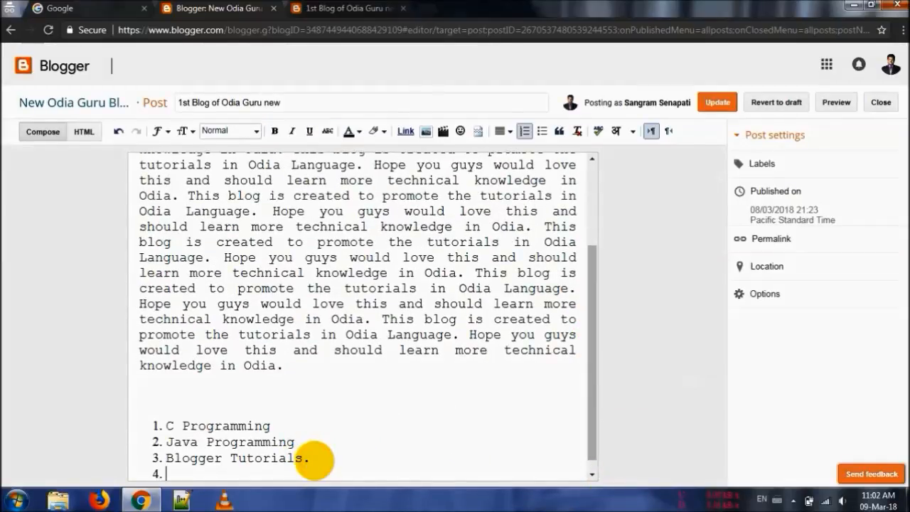
pyautogui.press('Return')
pyautogui.press('Return')
pyautogui.press('BackSpace')
pyautogui.press('Return')
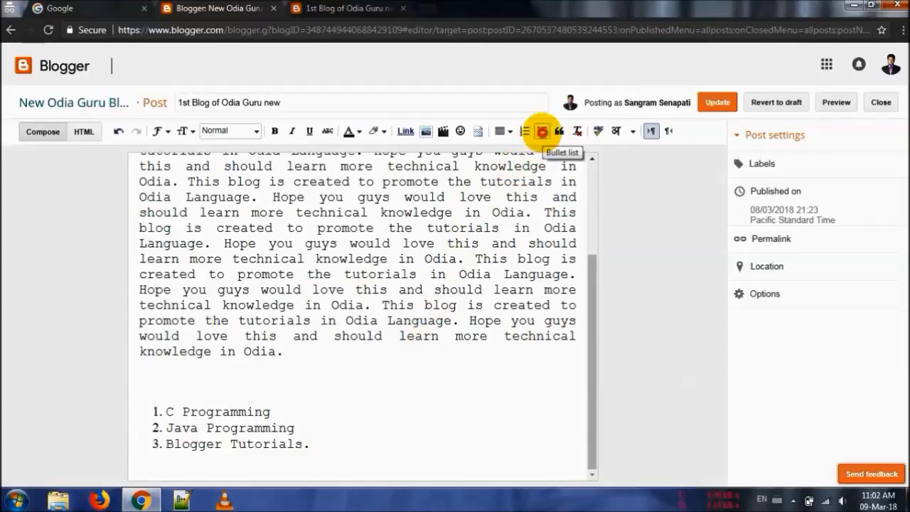
# Try a new bullet below the numbered list, remove it, and convert the three numbered items to bullets instead
pyautogui.click(542, 131)
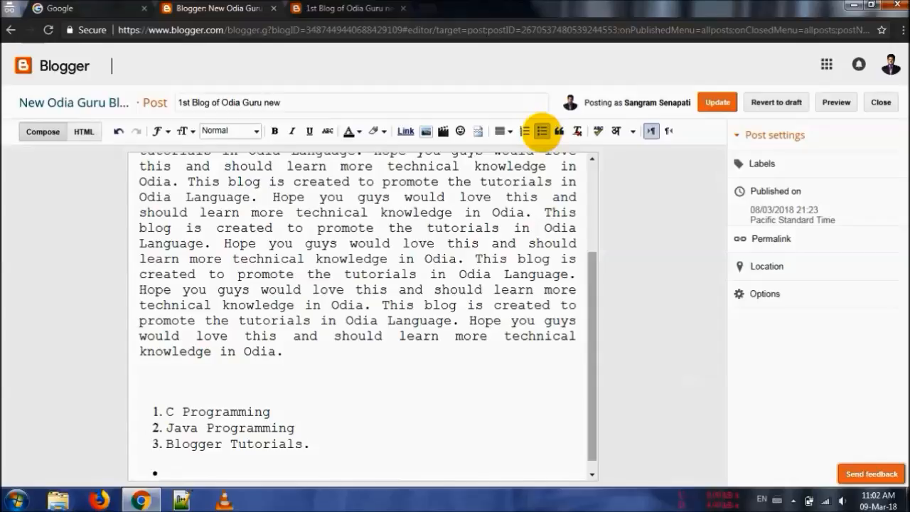
pyautogui.press('BackSpace')
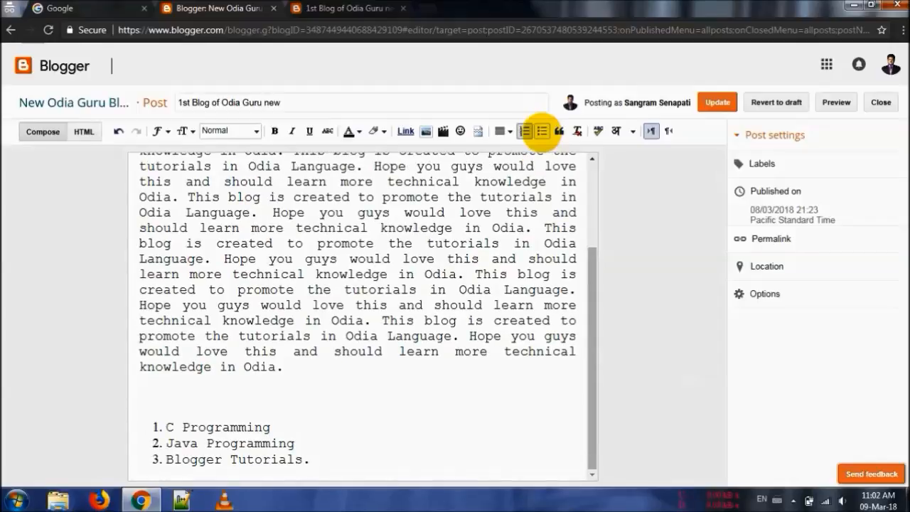
pyautogui.hotkey('shift', 'Up')
pyautogui.hotkey('shift', 'Up')
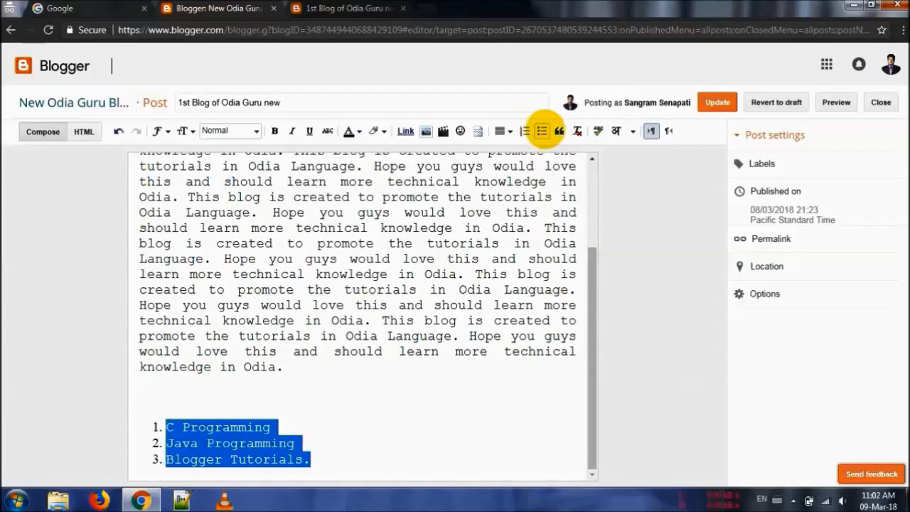
pyautogui.click(542, 131)
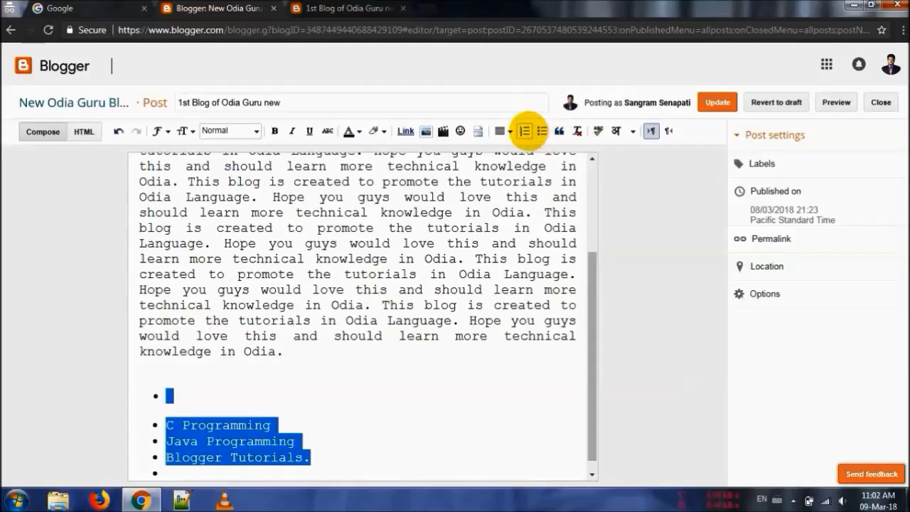
# Switch the selected items to numbering and back to bullets, and remove their list formatting to leave plain lines
pyautogui.click(526, 131)
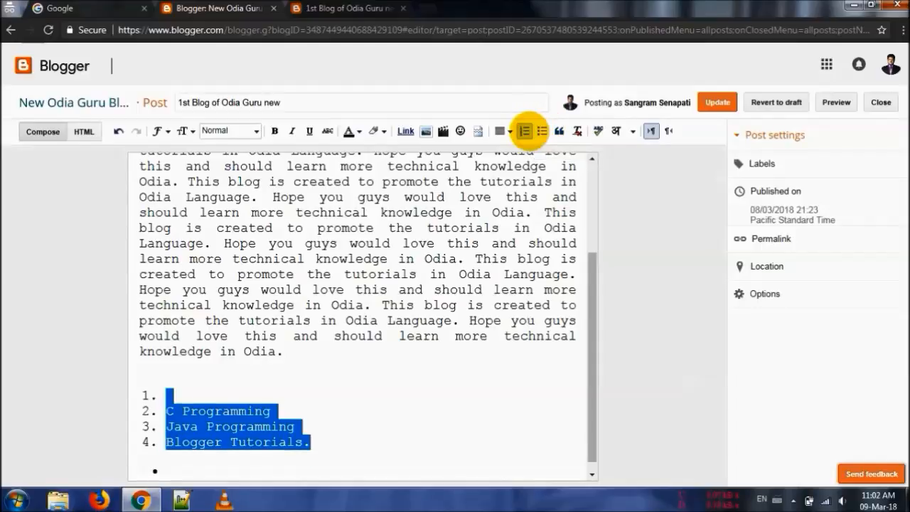
pyautogui.click(542, 131)
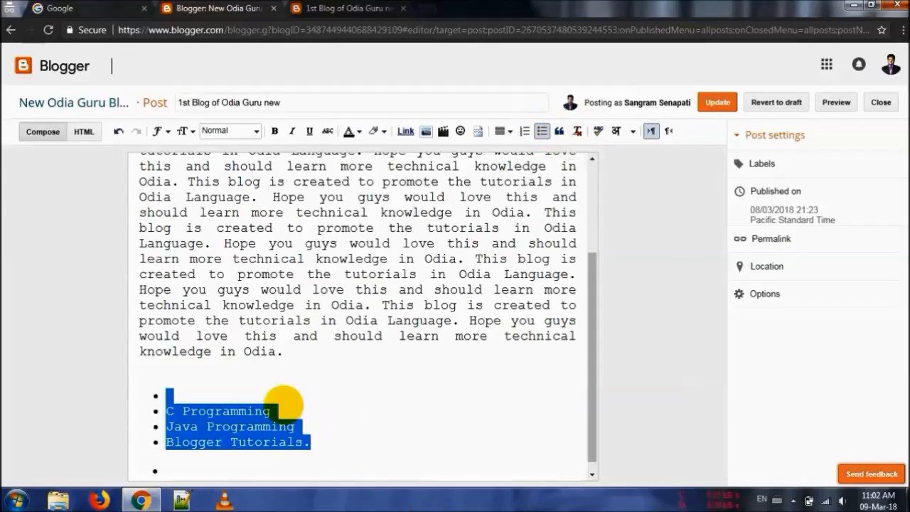
pyautogui.click(542, 131)
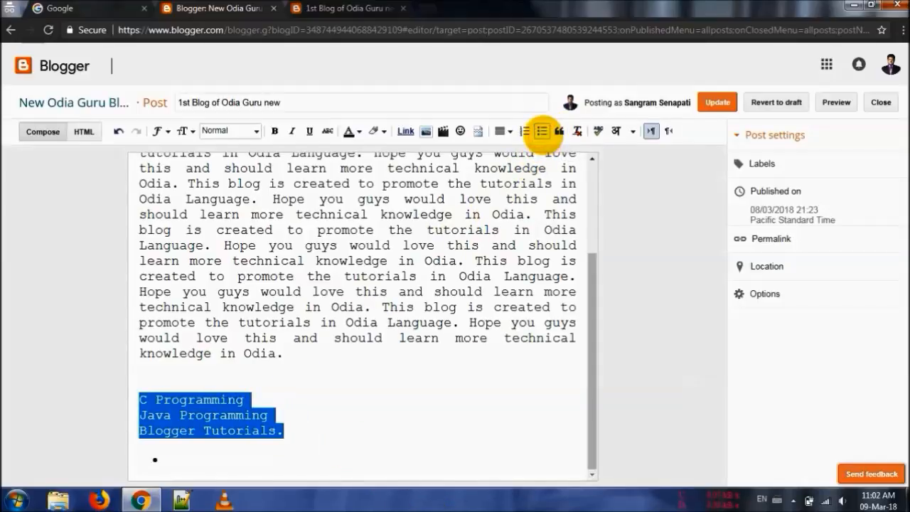
# Delete the leftover empty bullet below the three lines and the period after "Blogger Tutorials"
pyautogui.click(171, 469)
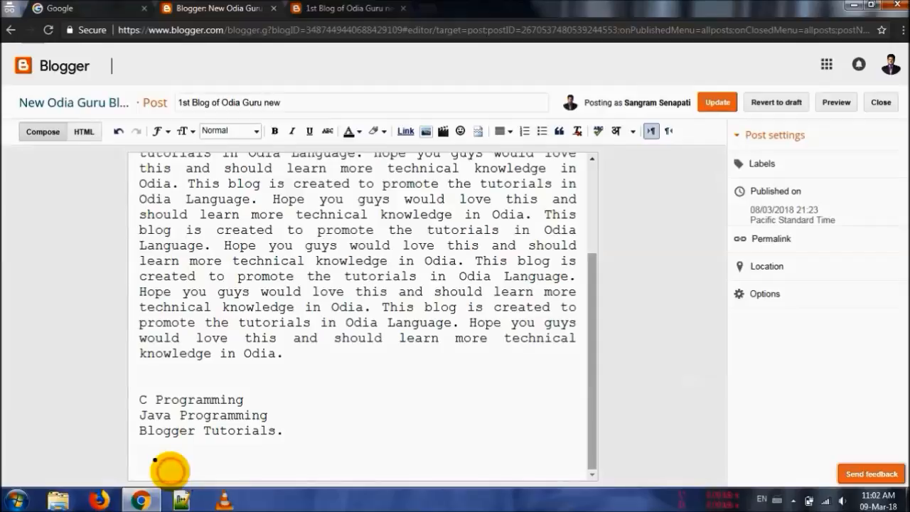
pyautogui.click(169, 455)
pyautogui.press('BackSpace')
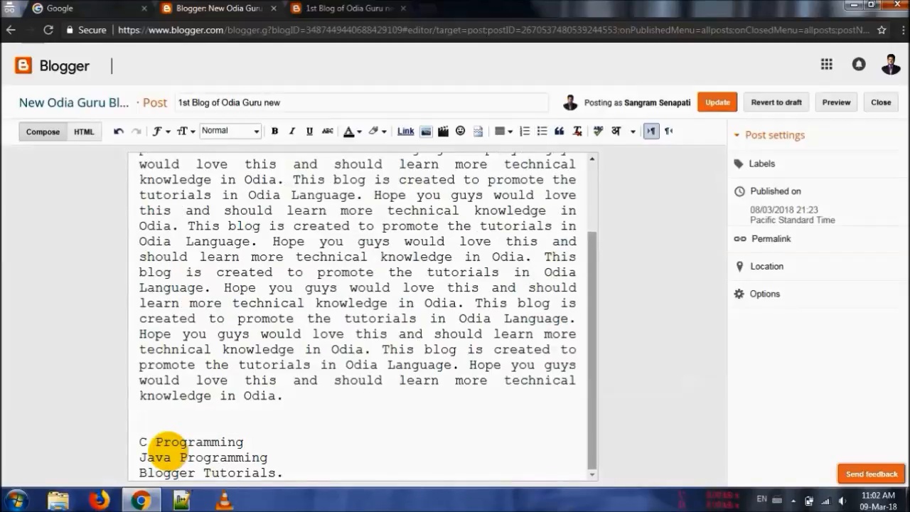
pyautogui.press('Return')
# Apply quote formatting to the "C Programming", "Java Programming" and "Blogger Tutorials" lines, and strip all formatting from them
pyautogui.tripleClick(167, 457)
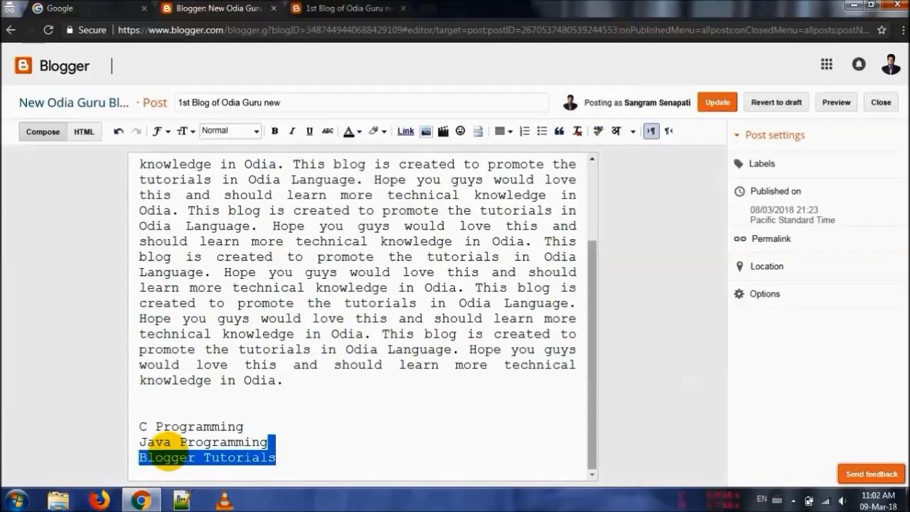
pyautogui.moveTo(167, 457); pyautogui.dragTo(140, 426)
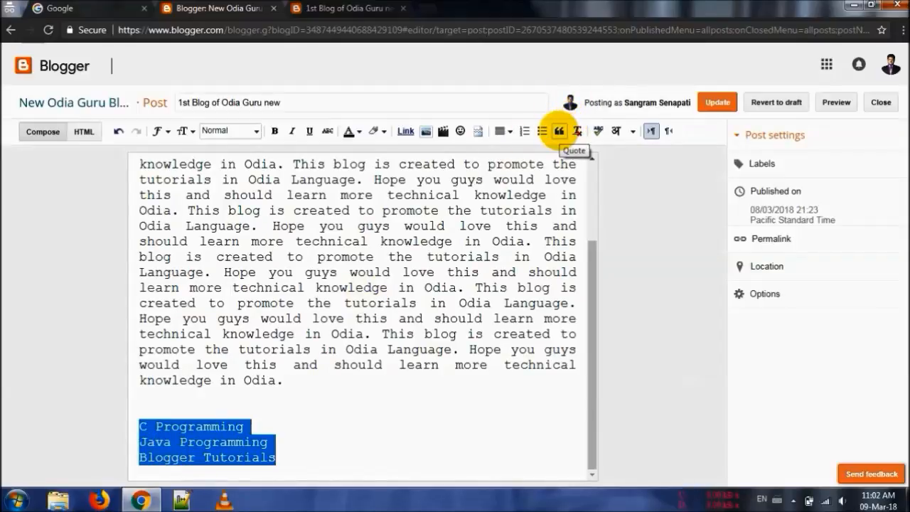
pyautogui.click(558, 130)
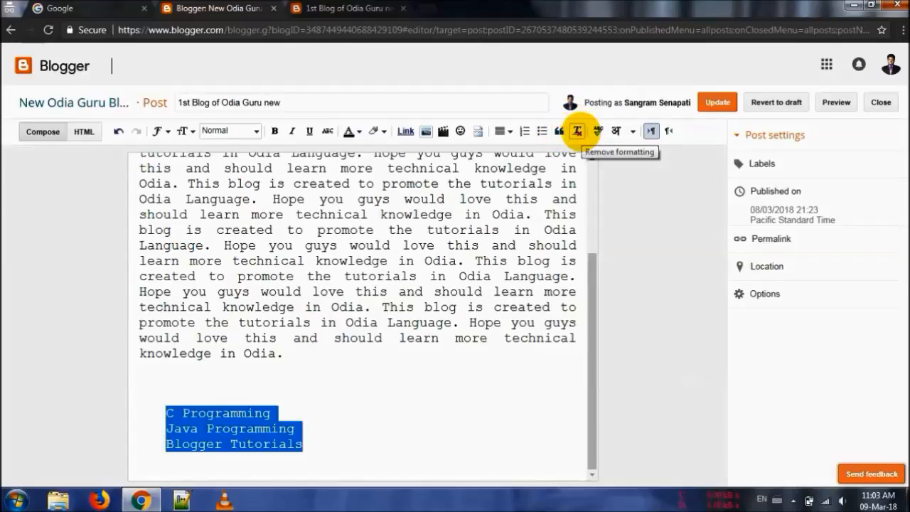
pyautogui.click(576, 130)
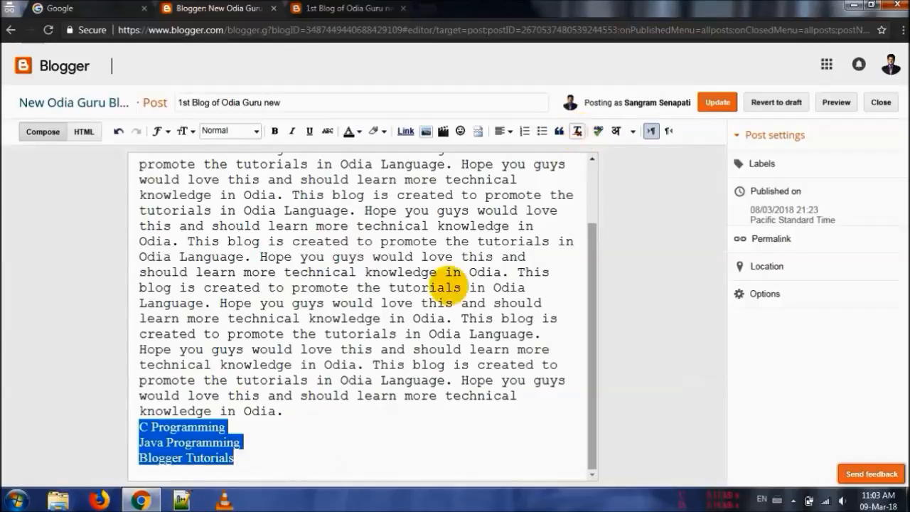
# Insert a blank line between the last paragraph and the "C Programming" line
pyautogui.click(228, 427)
pyautogui.press('Home')
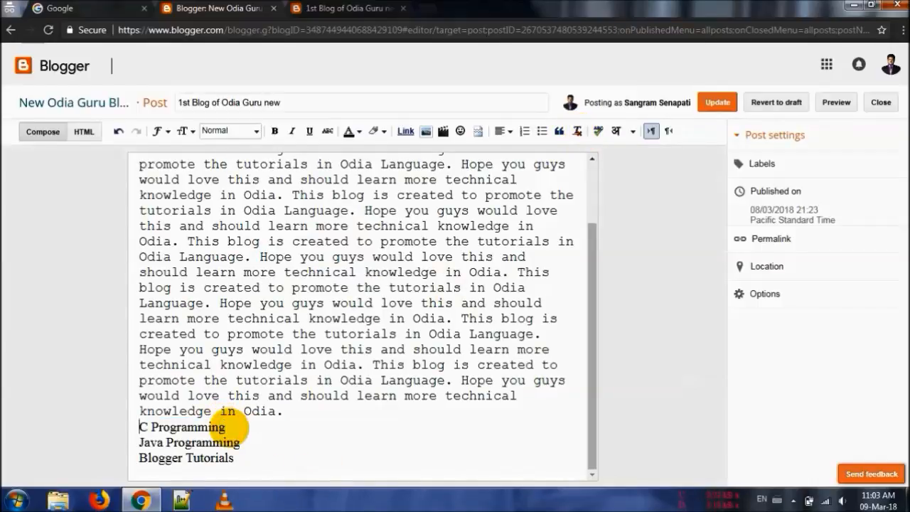
pyautogui.press('Return')
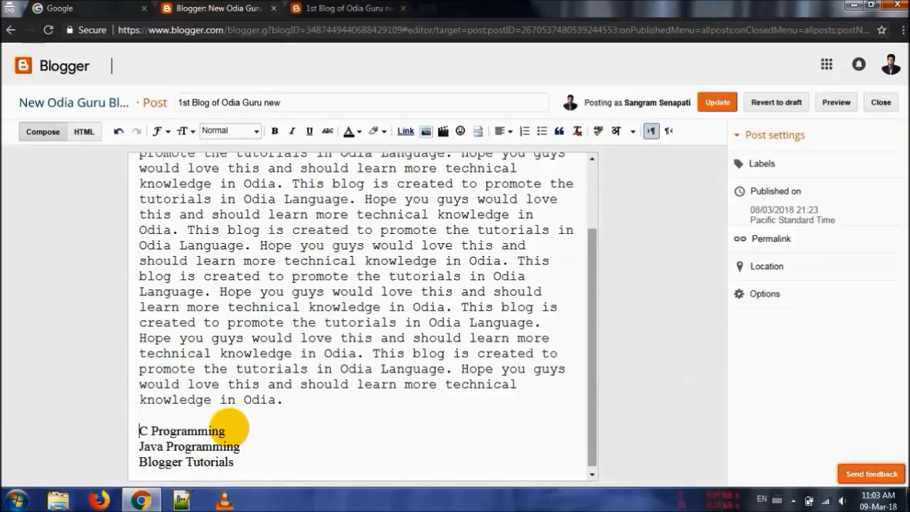
# With the three lines selected, look through the transliteration languages, and try right-to-left text direction before restoring left-to-right
pyautogui.hotkey('shift', 'Down')
pyautogui.hotkey('shift', 'Down')
pyautogui.hotkey('shift', 'Down')
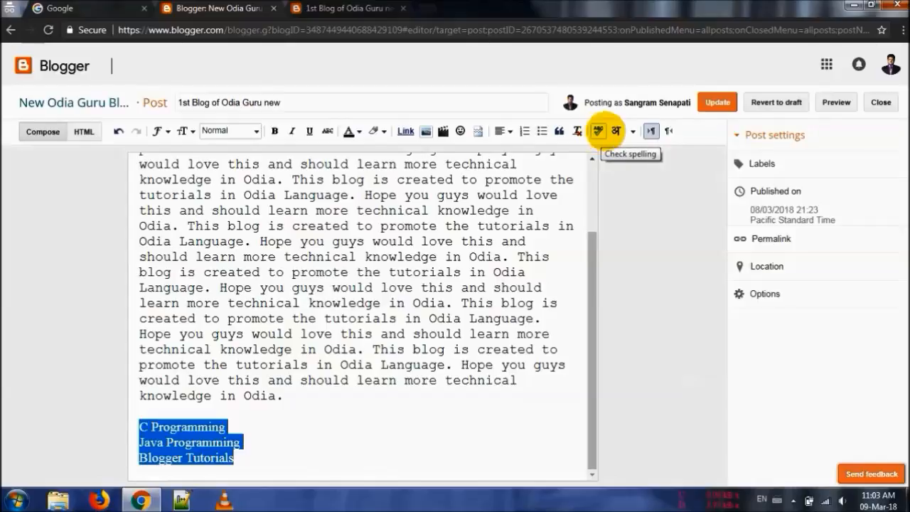
pyautogui.click(632, 130)
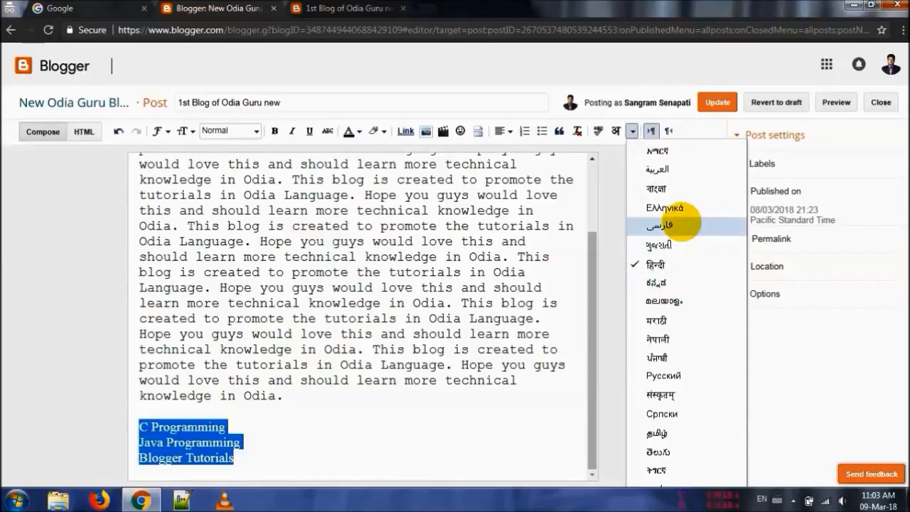
pyautogui.click(615, 177)
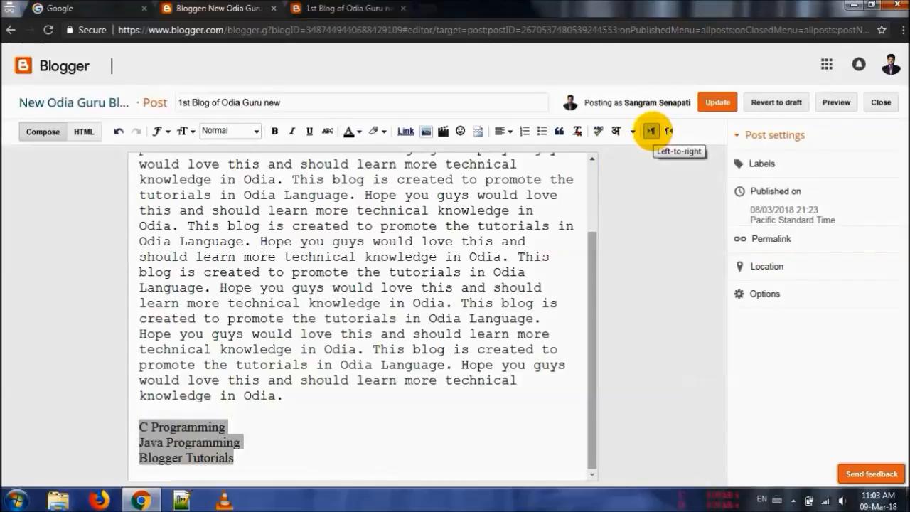
pyautogui.click(668, 130)
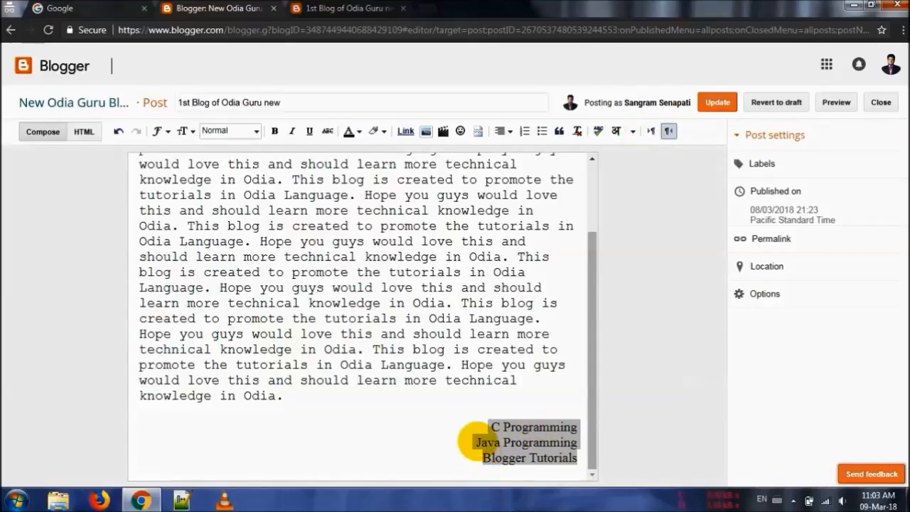
pyautogui.click(650, 130)
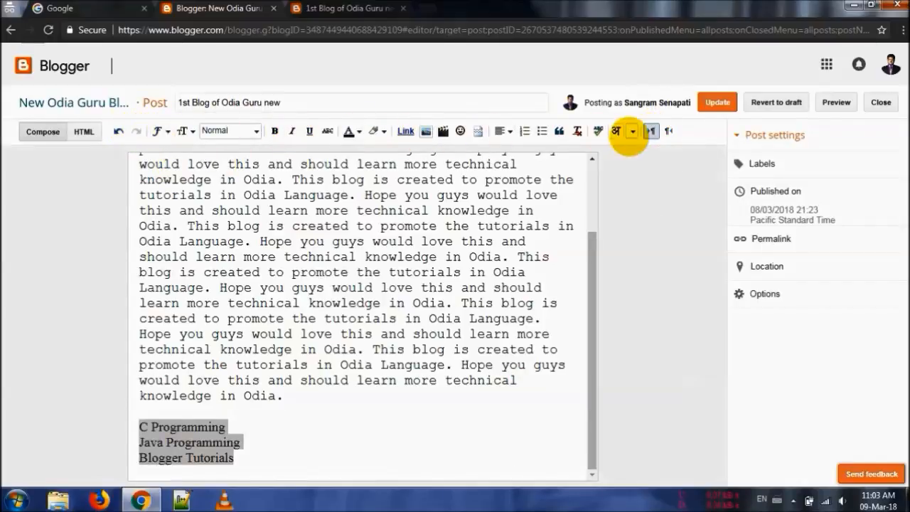
# Update the post and reload its page on the live blog to check the three plain lines
pyautogui.click(718, 101)
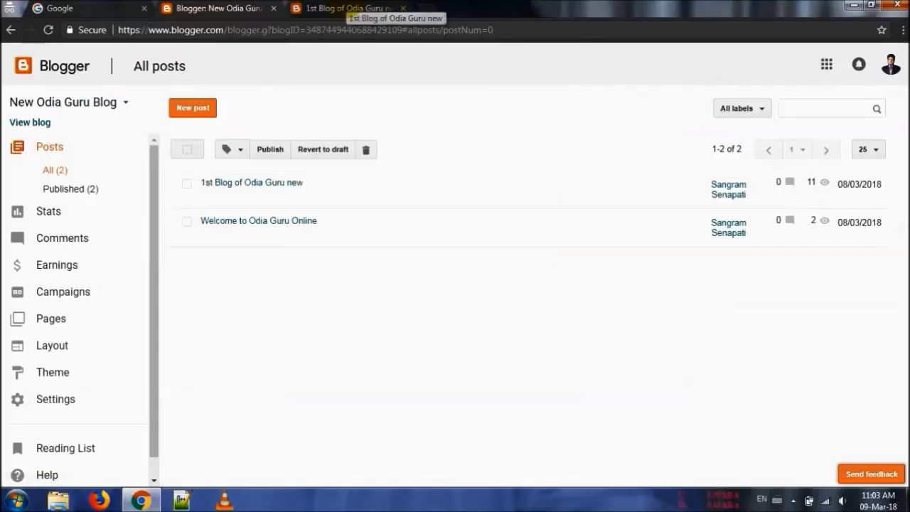
pyautogui.click(349, 9)
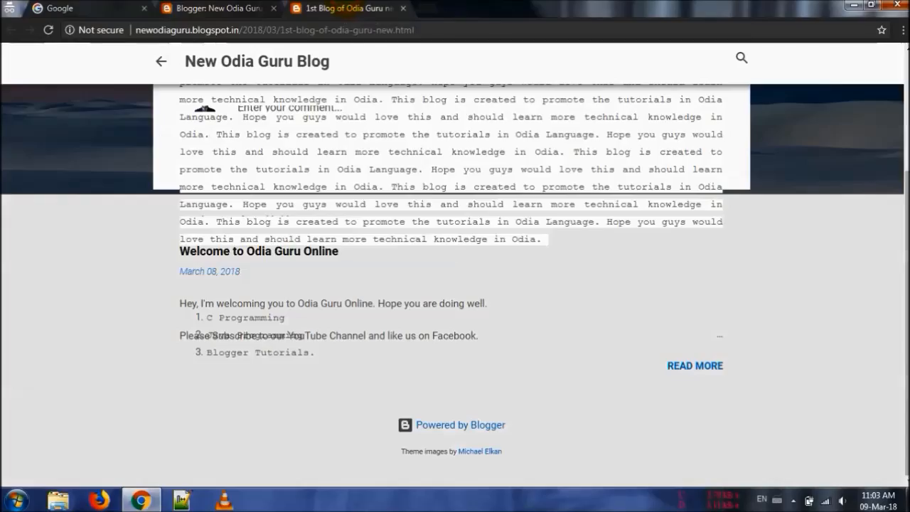
pyautogui.press('F5')
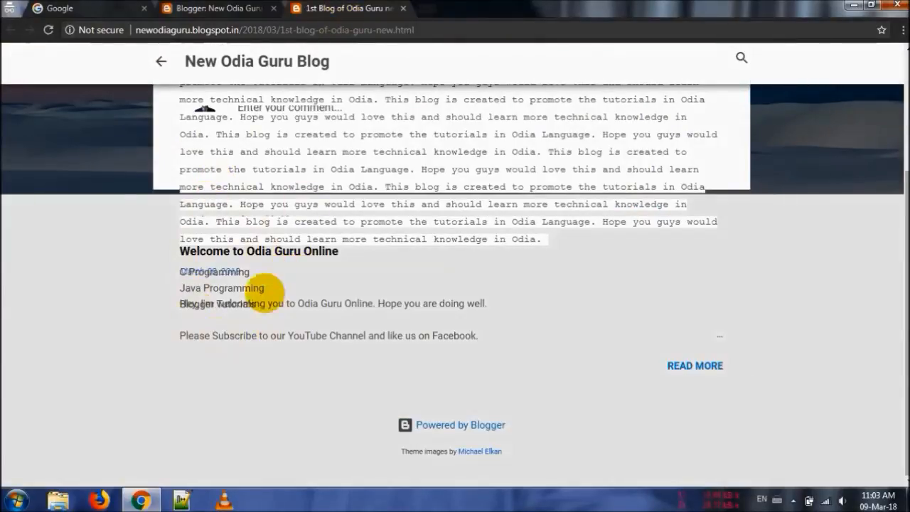
# Return to the post list and view "1st Blog of Odia Guru new" afresh from there
pyautogui.click(206, 9)
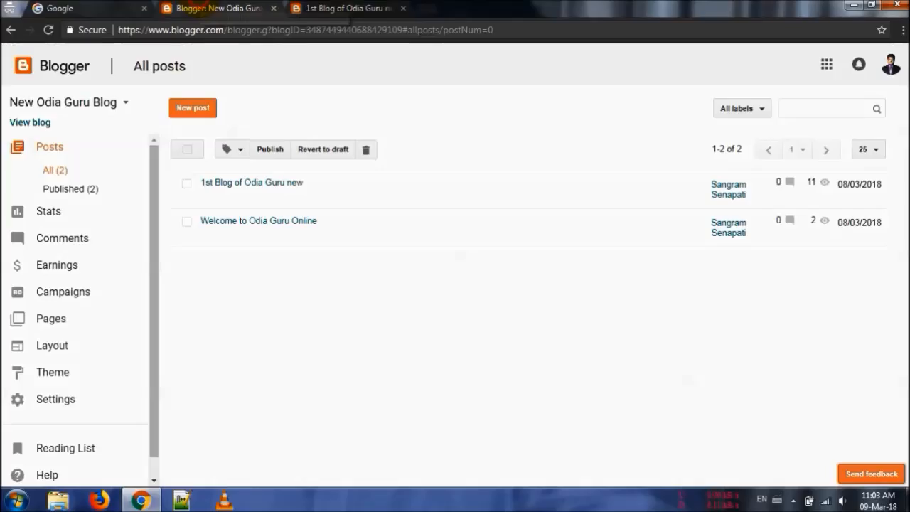
pyautogui.moveTo(303, 176)
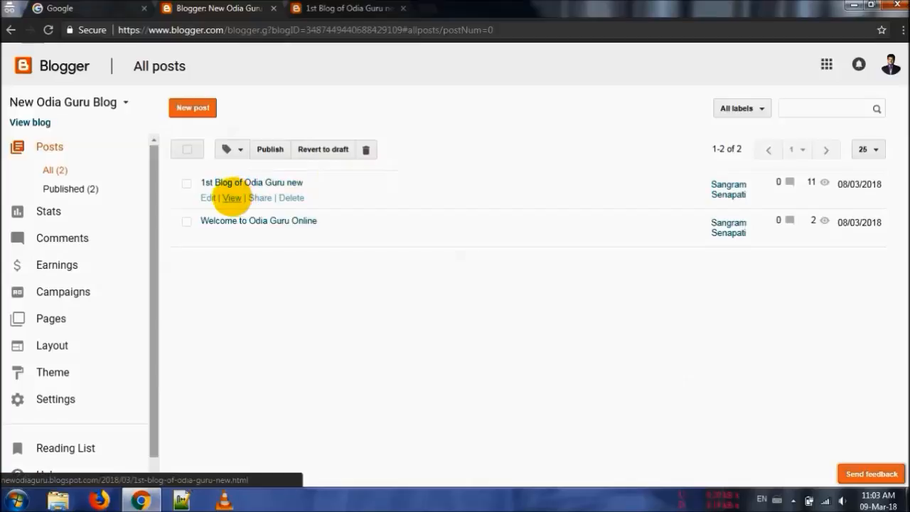